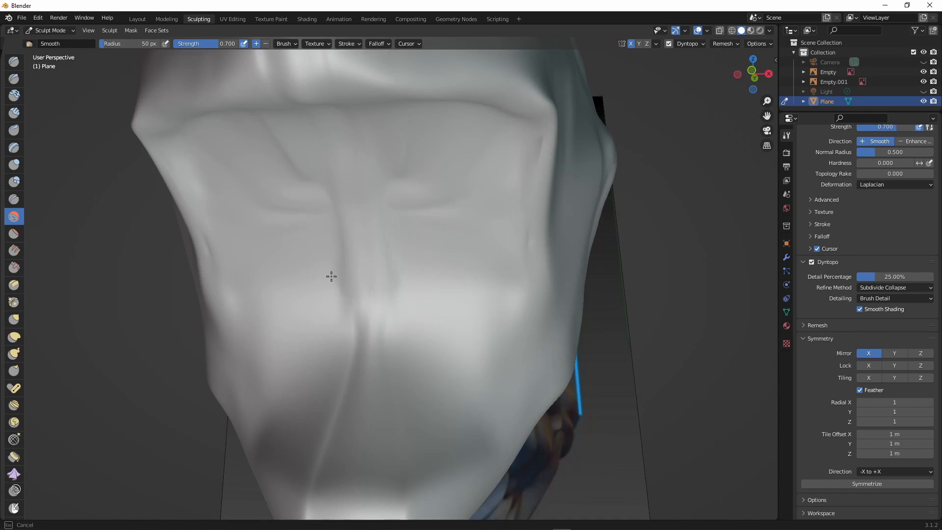
Smooth the surface inside the head's open mouth with the Smooth brush at 0.700 strength.
mouse_move(330, 275)
mouse_down()
mouse_move(311, 401)
mouse_move(469, 329)
mouse_up()
mouse_move(469, 329)
middle_down()
mouse_move(349, 351)
mouse_move(294, 311)
mouse_move(331, 154)
mouse_move(423, 295)
mouse_move(368, 287)
mouse_move(421, 324)
mouse_move(338, 289)
middle_up()
Switch to the Clay Strips brush with a 27 px radius and undo the trial stroke on the muzzle.
click(14, 114)
mouse_move(365, 373)
middle_down()
mouse_move(399, 406)
mouse_move(368, 413)
middle_up()
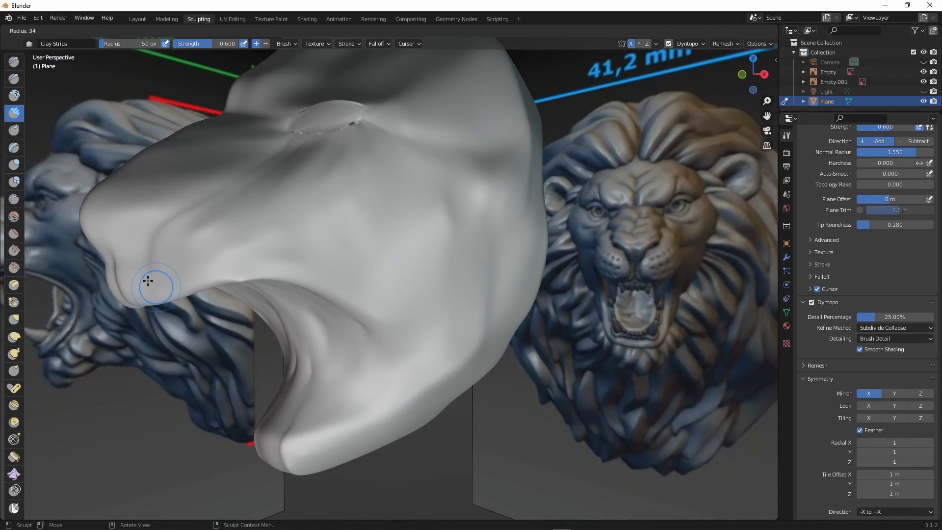
click(147, 283)
scroll(155, 294, up, 1)
key(f)
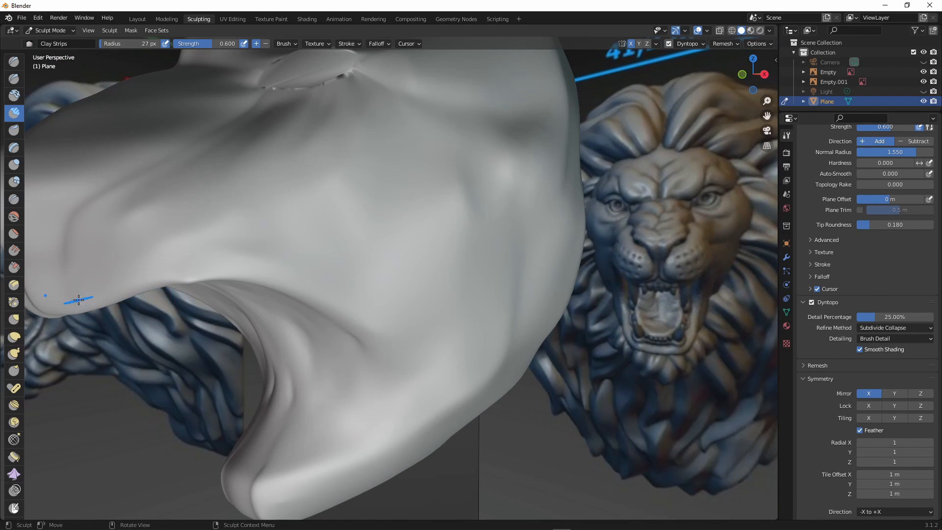
middle_drag(294, 343, 275, 379)
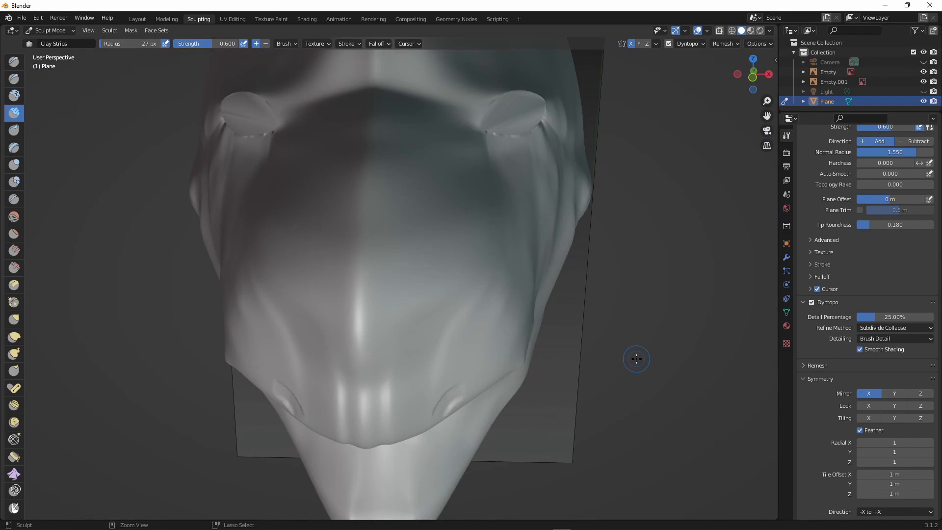
key(ctrl+z)
Set the Clay Strips brush to Subtract and carve a short trial groove above the upper edge of the mouth.
mouse_move(589, 351)
middle_down()
mouse_move(496, 339)
mouse_move(387, 295)
middle_up()
scroll(363, 290, up, 3)
drag(297, 235, 362, 286)
scroll(362, 290, down, 3)
middle_drag(339, 294, 442, 339)
mouse_move(420, 370)
middle_down()
mouse_move(387, 319)
mouse_move(675, 334)
middle_up()
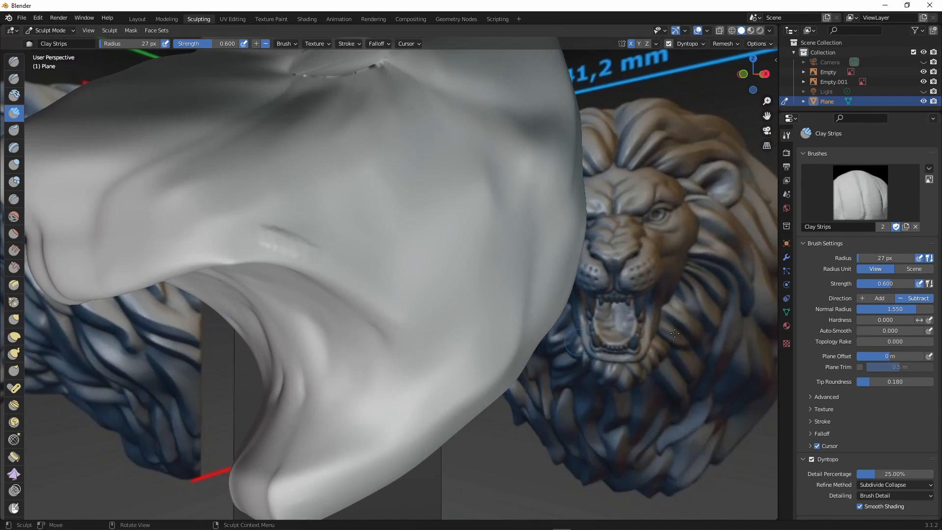
drag(328, 272, 371, 302)
mouse_move(343, 319)
middle_down()
mouse_move(429, 360)
mouse_move(354, 314)
middle_up()
click(265, 44)
Try to carve a longer groove along the upper lip towards the mouth corner.
scroll(463, 352, up, 2)
drag(294, 287, 398, 332)
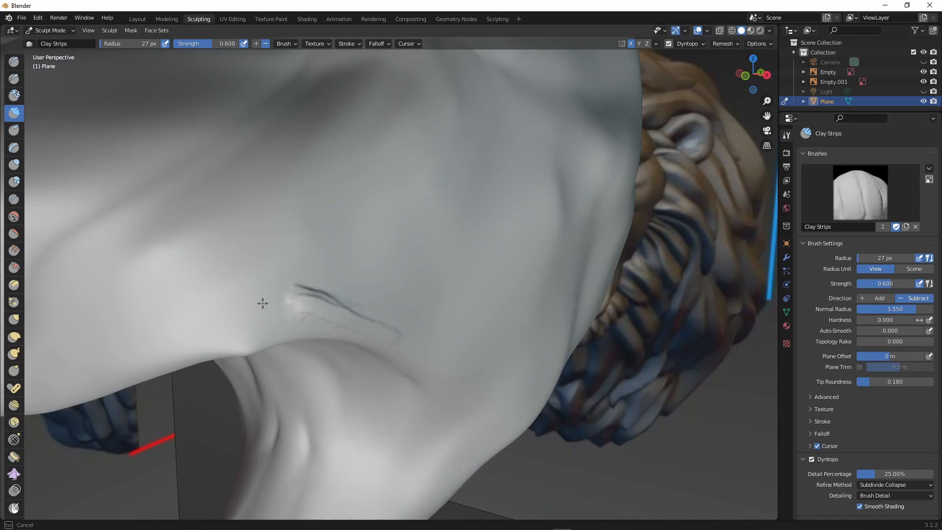
drag(263, 303, 378, 334)
middle_drag(343, 324, 238, 318)
drag(167, 263, 82, 278)
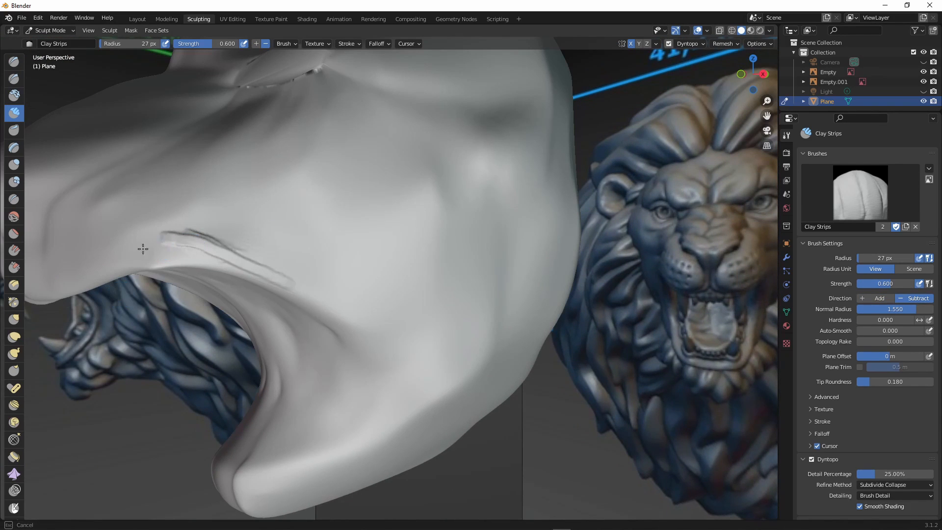
drag(266, 270, 317, 298)
middle_drag(324, 309, 304, 231)
Try to deepen the end of the lip groove near the mouth corner.
scroll(289, 208, up, 3)
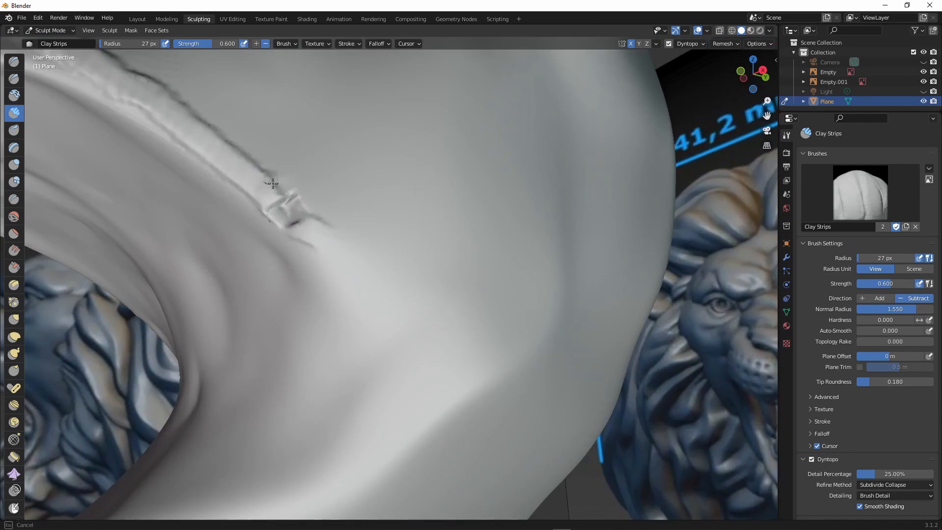
drag(284, 196, 300, 216)
scroll(275, 191, up, 2)
drag(238, 162, 265, 194)
middle_drag(265, 206, 337, 271)
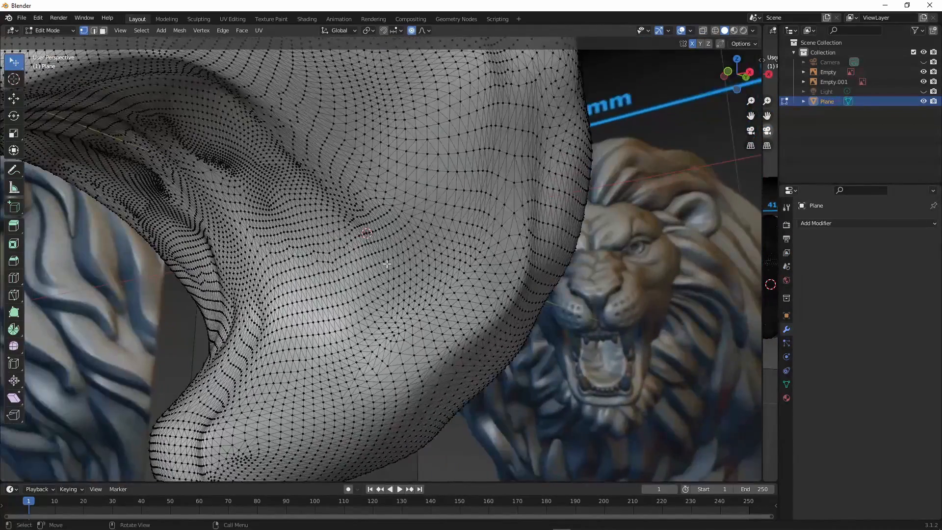
Select the whole head mesh in Edit Mode and remesh it with Quad Remesher at a quad count of 100000.
key(a)
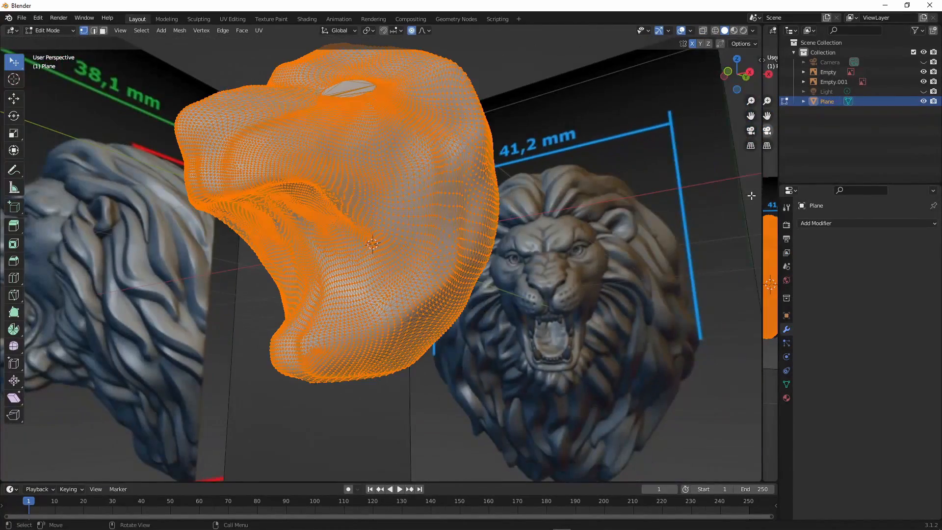
key(n)
click(757, 143)
click(697, 89)
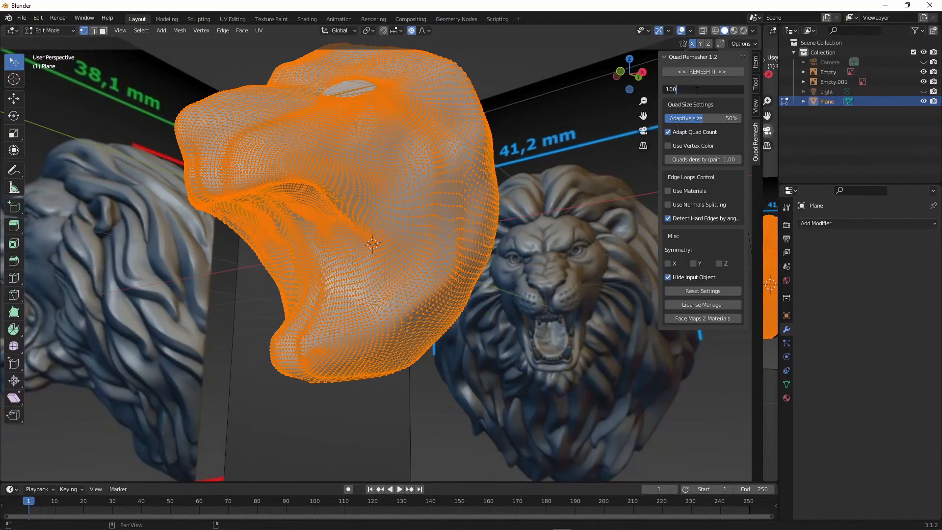
click(698, 72)
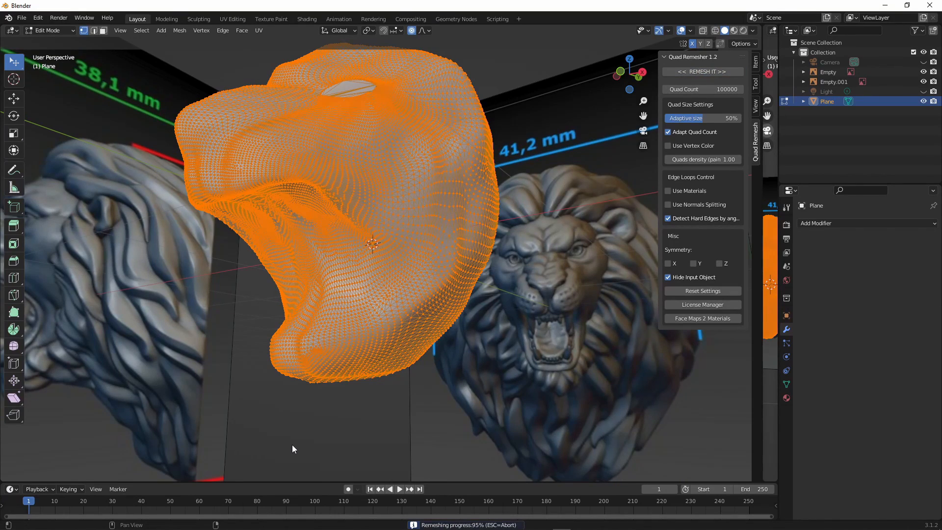
Check the remeshed head's topology in Edit Mode and enable Dyntopo for sculpting it.
mouse_move(293, 445)
middle_down()
mouse_move(301, 421)
mouse_move(265, 381)
mouse_move(294, 393)
middle_up()
scroll(282, 381, up, 8)
key(Tab)
key(Tab)
scroll(285, 382, down, 8)
click(195, 19)
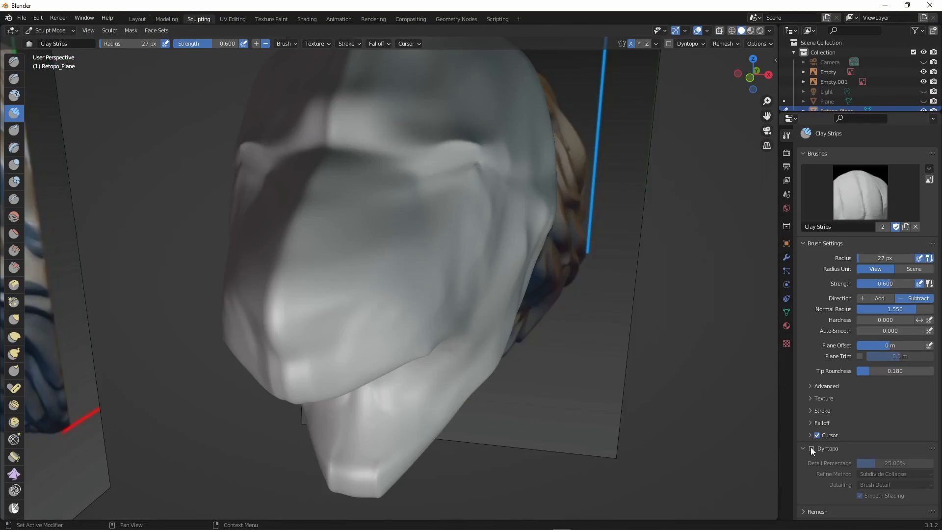
click(811, 449)
Carve a groove along the rear upper edge of the mouth down towards the corner with subtracting Clay Strips.
scroll(811, 450, down, 4)
scroll(402, 398, up, 4)
middle_drag(402, 397, 260, 248)
scroll(260, 248, down, 3)
scroll(860, 344, up, 4)
scroll(337, 229, up, 4)
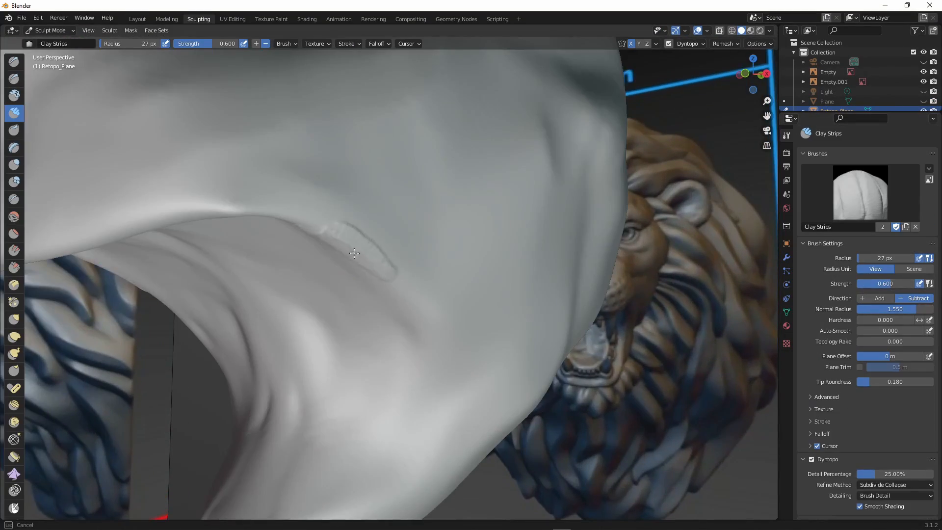
drag(355, 254, 319, 236)
middle_drag(373, 275, 431, 196)
drag(431, 196, 459, 265)
Extend the groove around the whole mouth edge, from the muzzle to the lower jaw, with a 17 px radius.
scroll(452, 265, down, 2)
middle_drag(452, 265, 415, 345)
key(f)
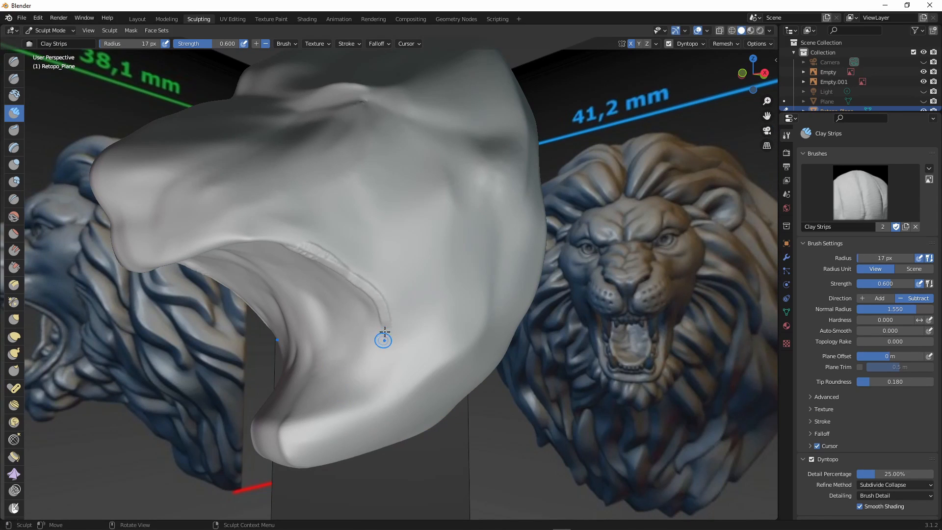
middle_drag(306, 357, 214, 269)
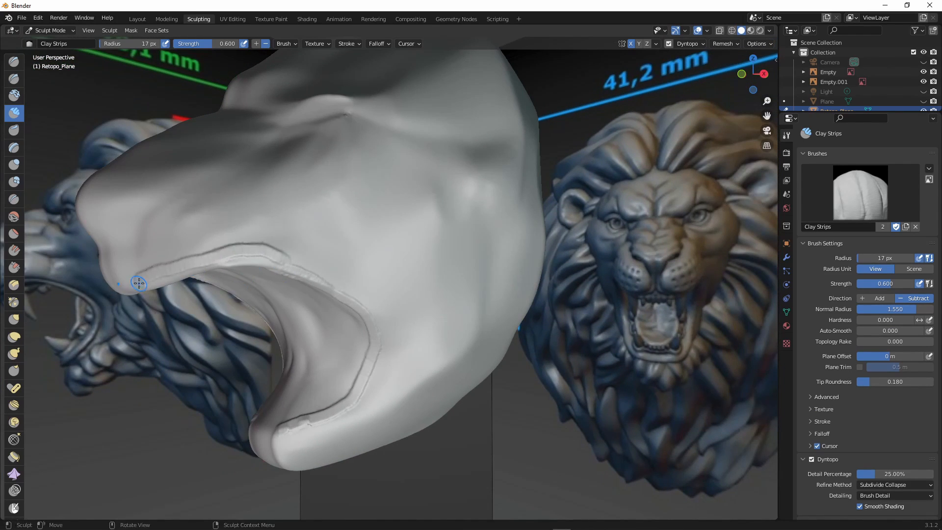
Widen the mouth-edge groove around the corner and along the lower jaw with a 20 px Clay Strips brush.
scroll(250, 247, up, 1)
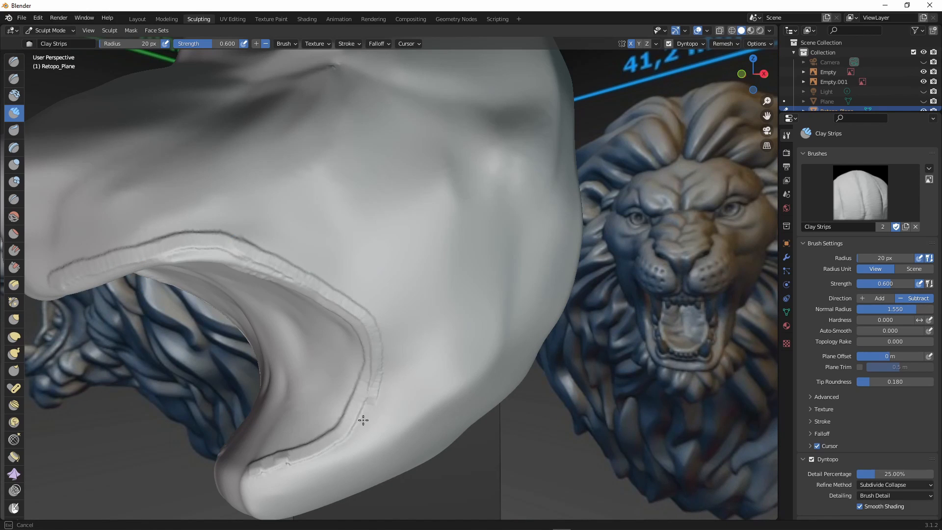
scroll(257, 477, down, 2)
mouse_move(257, 477)
middle_down()
mouse_move(442, 393)
mouse_move(364, 381)
middle_up()
drag(363, 381, 315, 410)
middle_drag(344, 407, 431, 386)
drag(432, 385, 383, 440)
middle_drag(384, 440, 429, 318)
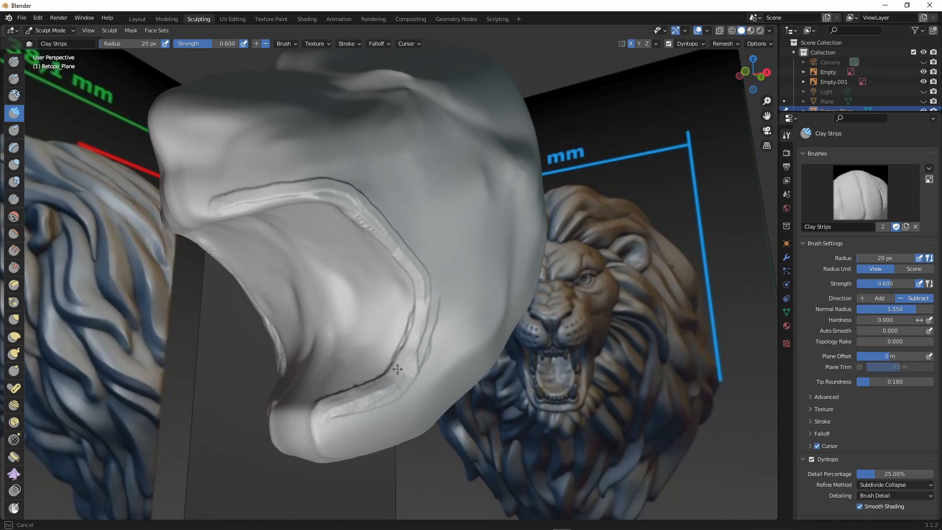
drag(398, 369, 426, 309)
Enlarge the Clay Strips radius to 29 px and carve a hollow into the cheek behind the mouth corner.
middle_drag(444, 311, 418, 316)
key(f)
click(422, 316)
mouse_move(422, 289)
mouse_down()
mouse_move(399, 374)
mouse_move(444, 309)
mouse_up()
scroll(389, 346, up, 3)
middle_drag(443, 314, 380, 338)
key(ctrl+z)
key(ctrl+z)
drag(377, 246, 364, 307)
mouse_move(373, 307)
middle_down()
mouse_move(404, 339)
mouse_move(390, 342)
middle_up()
mouse_move(361, 356)
mouse_down()
mouse_move(292, 242)
mouse_move(404, 295)
mouse_move(393, 362)
mouse_move(307, 449)
mouse_move(432, 204)
mouse_move(453, 341)
mouse_move(427, 225)
mouse_move(256, 231)
mouse_move(373, 187)
mouse_move(367, 252)
mouse_up()
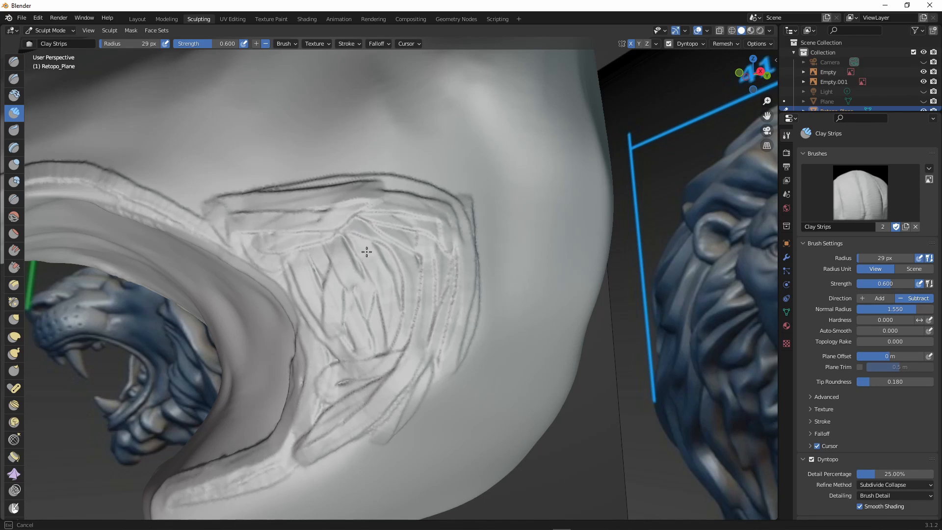
Smooth the carved cheek area with the Smooth brush at a 48 px radius.
mouse_move(367, 251)
middle_down()
mouse_move(459, 311)
mouse_move(373, 304)
middle_up()
key(shift+s)
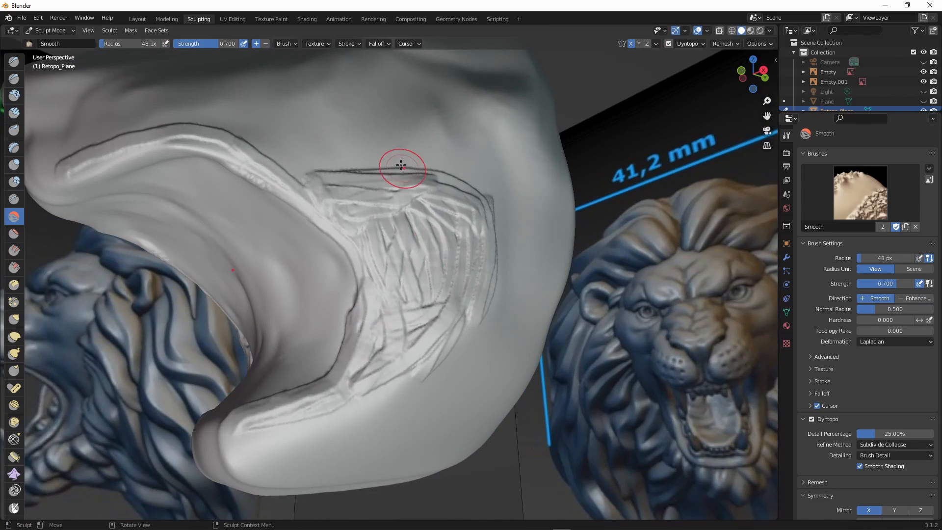
drag(401, 166, 446, 330)
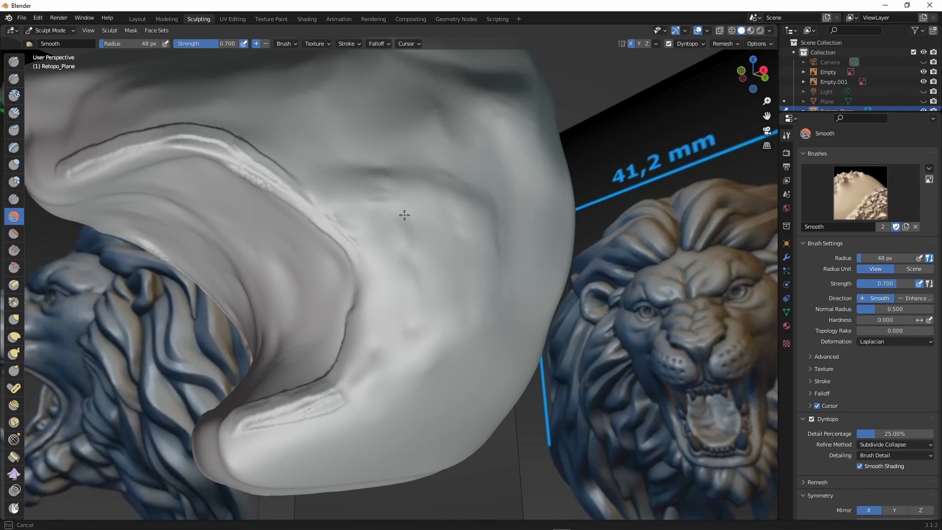
Carve back the side and lip of the lower jaw with a 48 px subtracting Clay Strips brush.
mouse_move(405, 215)
middle_down()
mouse_move(339, 225)
mouse_move(320, 391)
mouse_move(461, 250)
mouse_move(398, 249)
mouse_move(400, 262)
middle_up()
scroll(399, 262, up, 2)
mouse_move(343, 405)
mouse_down()
mouse_move(422, 383)
mouse_move(309, 435)
mouse_move(339, 442)
mouse_up()
middle_drag(452, 358, 432, 340)
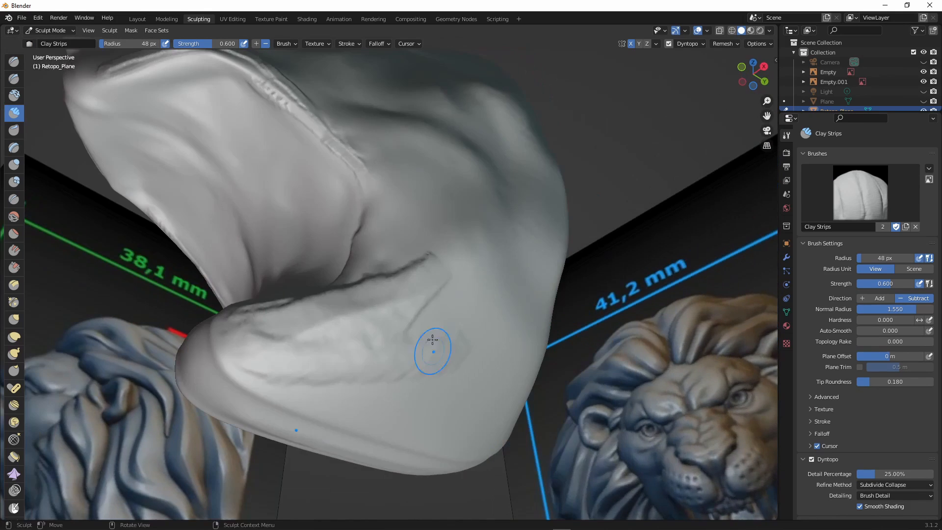
drag(441, 299, 451, 425)
middle_drag(395, 388, 423, 382)
mouse_move(407, 275)
mouse_down()
mouse_move(419, 301)
mouse_move(351, 395)
mouse_move(267, 349)
mouse_move(208, 423)
mouse_up()
middle_drag(256, 373, 275, 344)
mouse_move(230, 306)
mouse_down()
mouse_move(319, 388)
mouse_move(221, 369)
mouse_up()
Deepen the inner rim of the lower jaw with a 23 px subtracting Clay Strips brush.
mouse_move(314, 383)
middle_down()
mouse_move(495, 444)
mouse_move(465, 387)
middle_up()
mouse_move(464, 441)
mouse_down()
mouse_move(417, 459)
mouse_move(454, 449)
mouse_up()
middle_drag(461, 446, 476, 483)
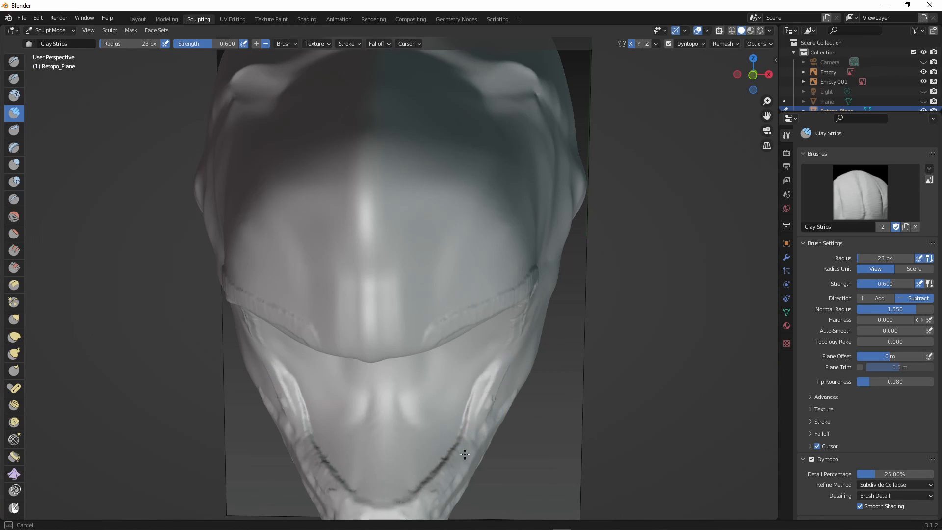
drag(465, 454, 488, 414)
mouse_move(488, 415)
middle_down()
mouse_move(452, 393)
mouse_move(395, 486)
middle_up()
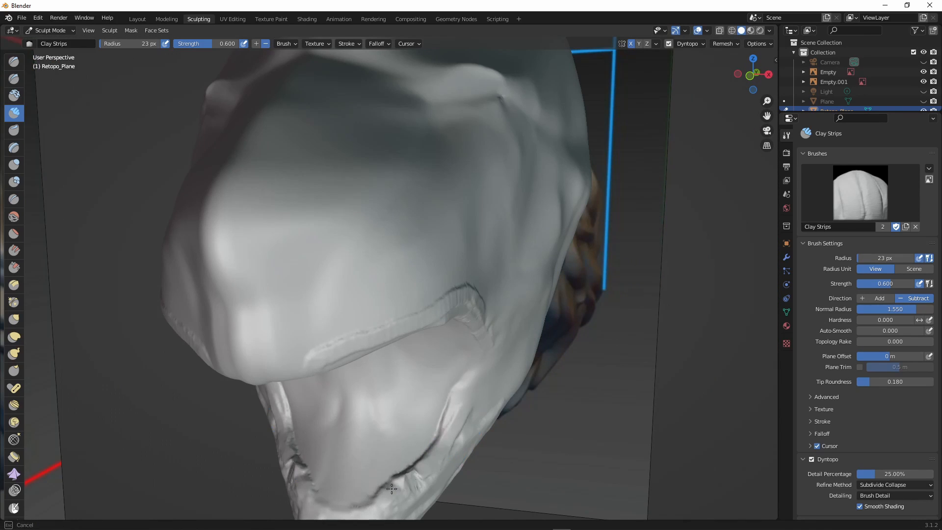
drag(392, 488, 371, 500)
Smooth the carved rim of the lower jaw with the Smooth brush at a 40 px radius.
middle_drag(371, 496, 422, 422)
click(14, 217)
drag(432, 439, 387, 467)
middle_drag(491, 383, 454, 417)
drag(455, 417, 434, 454)
middle_drag(444, 432, 500, 298)
mouse_move(484, 357)
mouse_down()
mouse_move(435, 454)
mouse_move(463, 413)
mouse_up()
Smooth the upper lip groove, the jaw sides and the chin with the Smooth brush enlarged to 66 px.
middle_drag(463, 413, 650, 254)
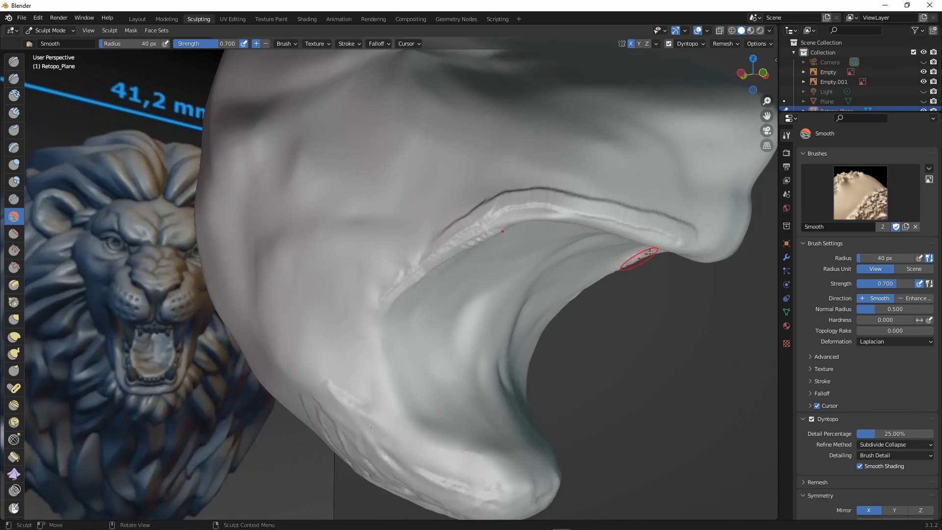
middle_drag(359, 319, 454, 361)
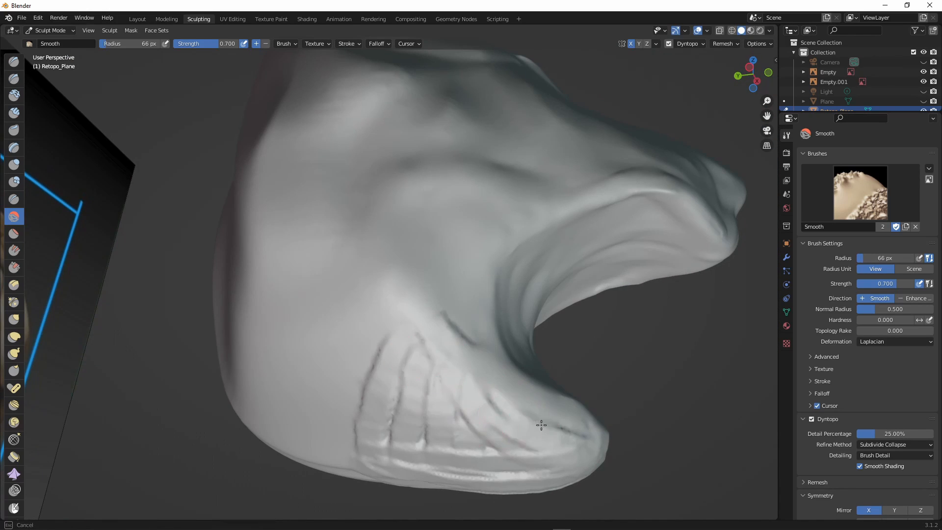
middle_drag(541, 425, 373, 194)
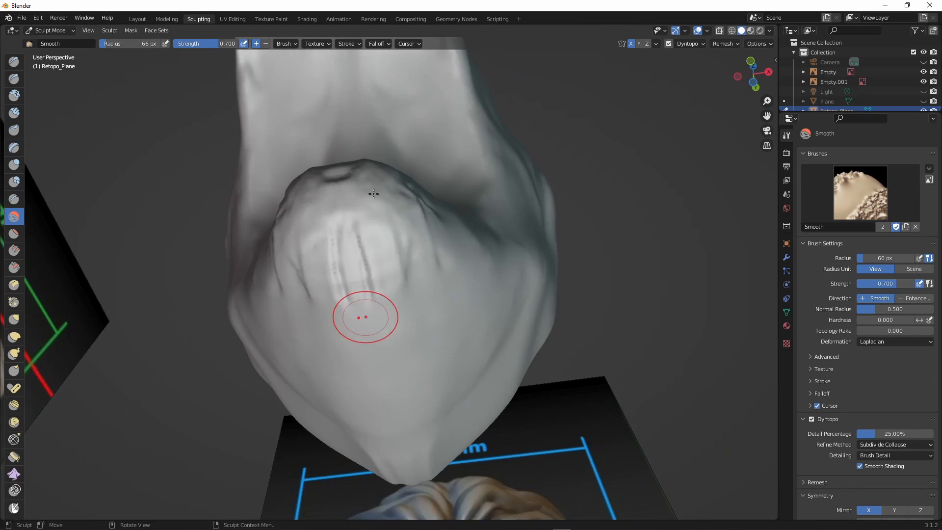
middle_drag(380, 235, 368, 463)
scroll(420, 461, down, 3)
middle_drag(437, 403, 309, 388)
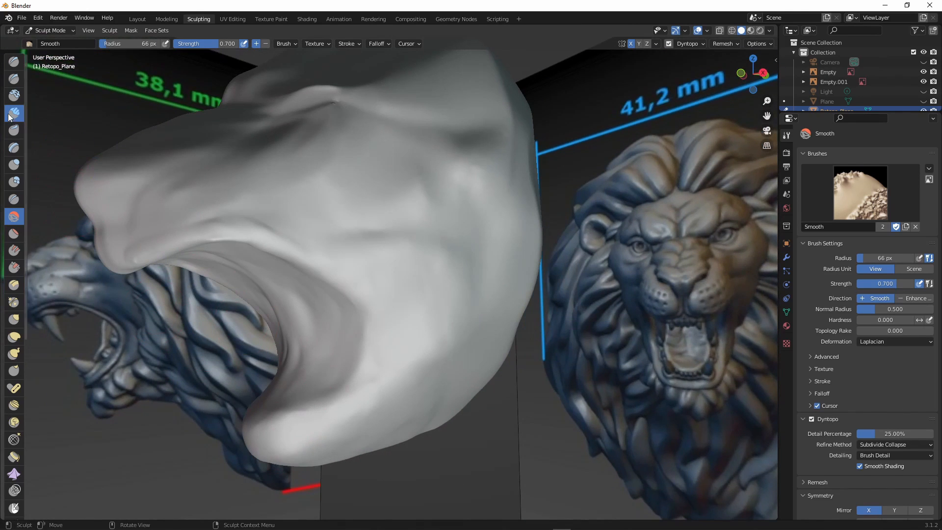
Carve a new groove around the mouth edge with subtracting Clay Strips at a 22 px radius.
click(13, 113)
scroll(314, 270, up, 2)
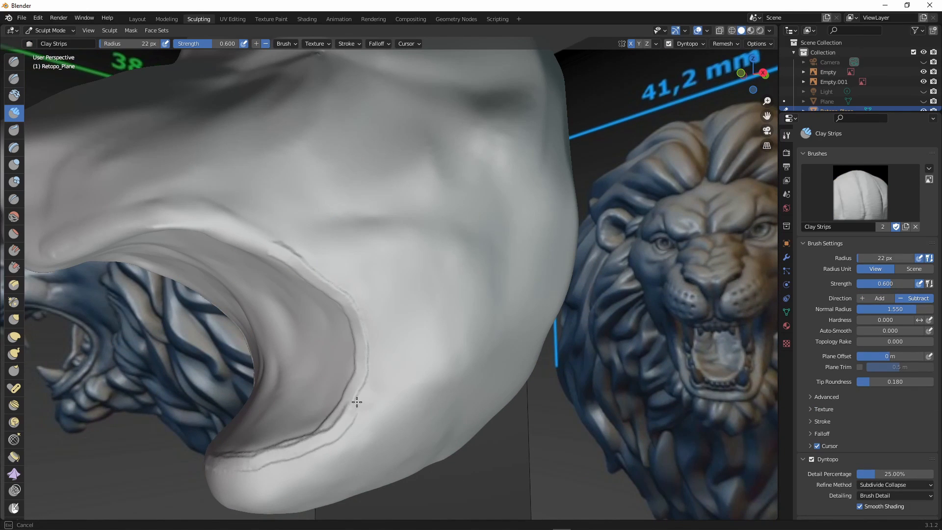
drag(301, 255, 32, 241)
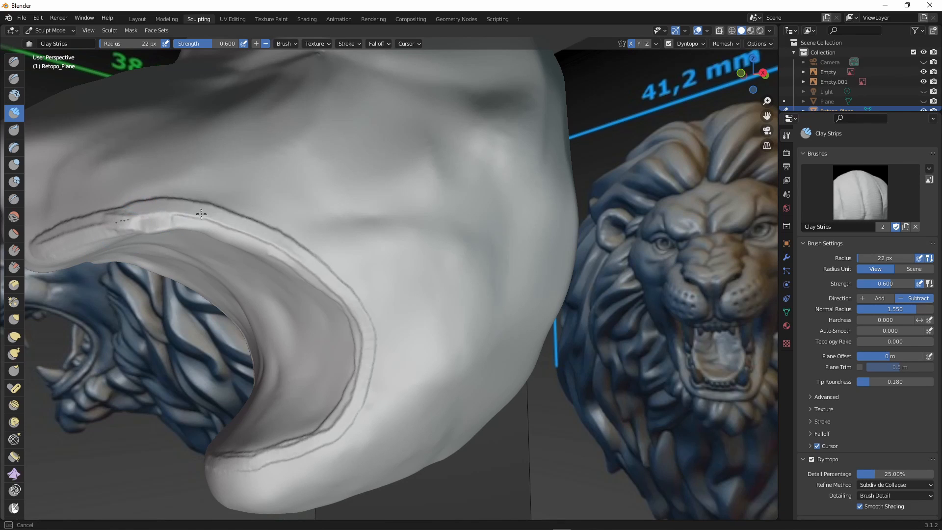
Refine the mouth-edge groove by alternating Clay Strips cuts with 22 px Smooth strokes over the rough spots.
middle_drag(225, 435, 385, 448)
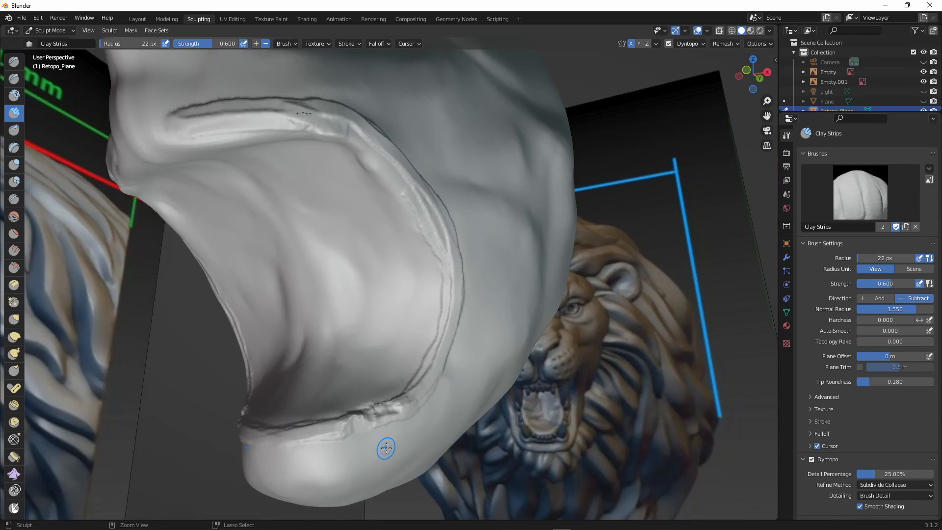
key(shift+s)
key(c)
mouse_move(423, 410)
middle_down()
mouse_move(448, 446)
mouse_move(242, 233)
middle_up()
key(shift+s)
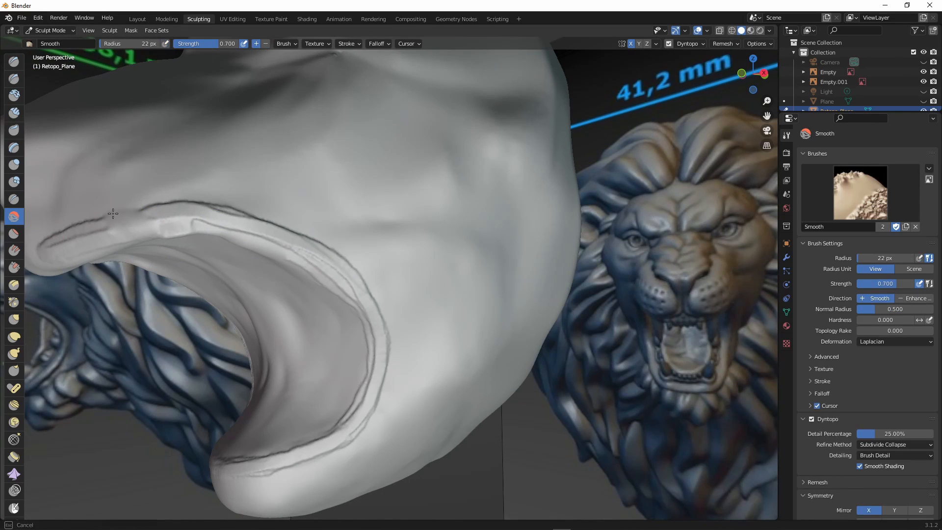
key(c)
middle_drag(190, 224, 210, 199)
key(shift+s)
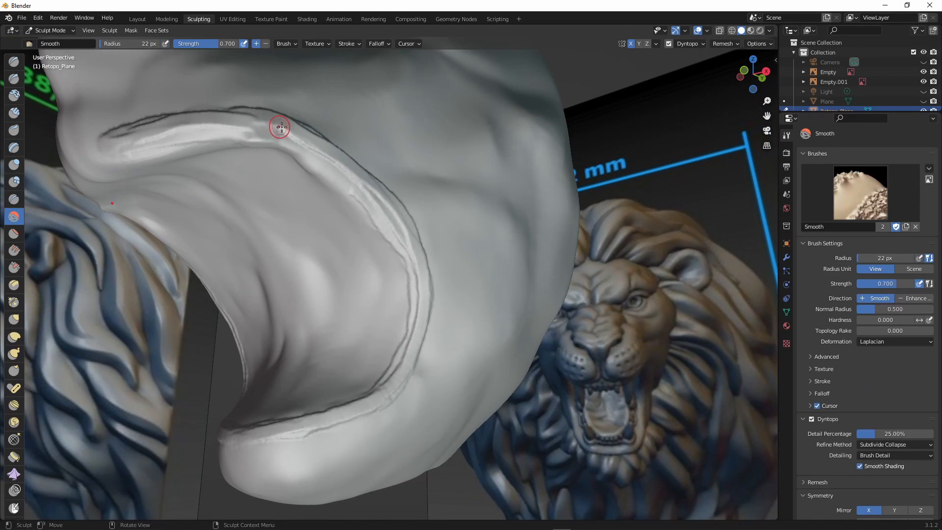
Widen the groove around the upper lip and mouth corner with a 28 px subtracting Clay Strips brush.
key(c)
mouse_move(243, 129)
middle_down()
mouse_move(238, 196)
mouse_move(271, 261)
middle_up()
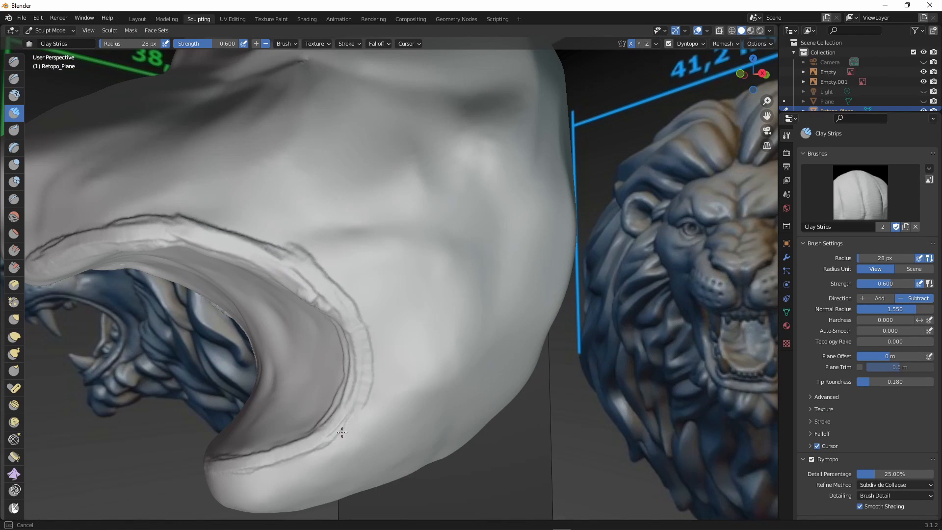
drag(321, 267, 137, 216)
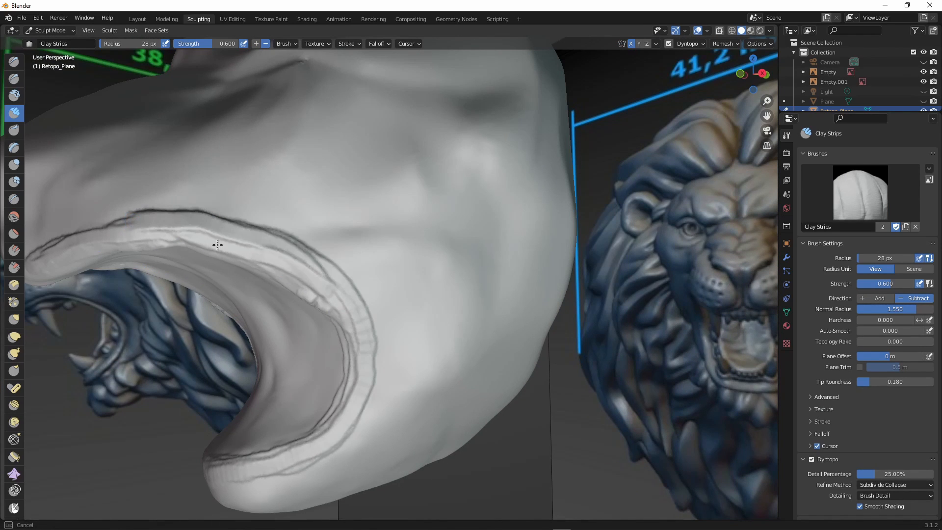
Carve the cheek and the side of the lower jaw with subtracting Clay Strips, enlarging the radius to 45 px.
middle_drag(338, 322, 352, 275)
mouse_move(317, 209)
mouse_down()
mouse_move(349, 229)
mouse_move(361, 395)
mouse_up()
scroll(362, 392, down, 4)
mouse_move(363, 388)
middle_down()
mouse_move(437, 373)
mouse_move(435, 415)
mouse_move(351, 388)
middle_up()
scroll(392, 334, up, 3)
drag(442, 285, 402, 439)
mouse_move(402, 432)
middle_down()
mouse_move(418, 314)
mouse_move(431, 395)
mouse_move(492, 385)
mouse_move(499, 400)
mouse_move(455, 412)
mouse_move(406, 332)
mouse_move(455, 315)
middle_up()
key(f)
click(488, 410)
mouse_move(399, 385)
middle_down()
mouse_move(414, 389)
mouse_move(326, 289)
mouse_move(438, 382)
middle_up()
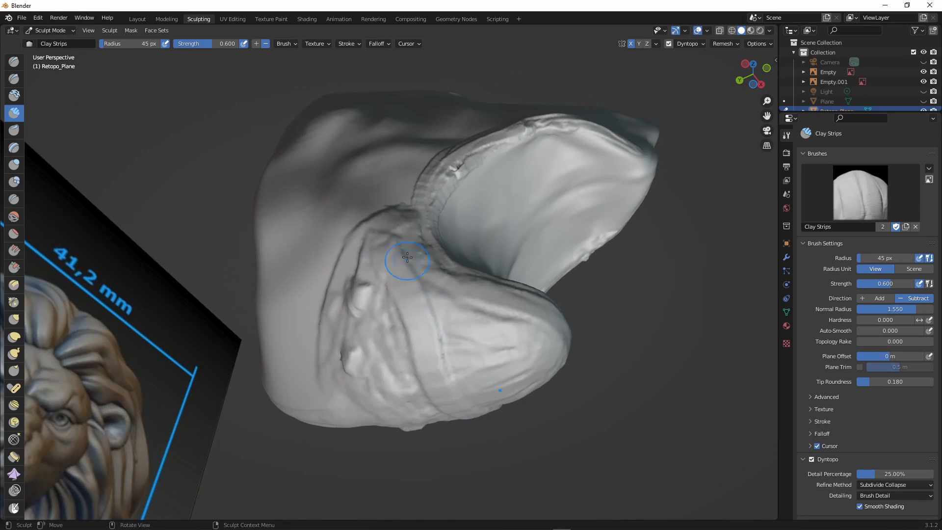
Carve the chin and the underside of the lower jaw with subtracting Clay Strips at a 45 px radius.
middle_drag(408, 258, 398, 287)
middle_drag(368, 257, 374, 315)
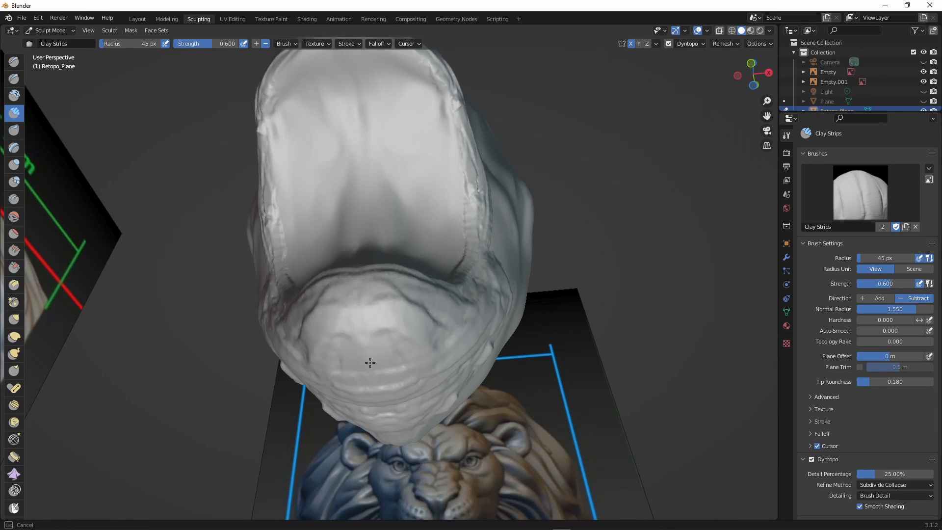
mouse_move(371, 362)
middle_down()
mouse_move(379, 393)
mouse_move(387, 356)
mouse_move(410, 382)
middle_up()
Smooth the carved lower jaw, cheek and mouth edge with a 46 px Smooth brush.
key(shift+s)
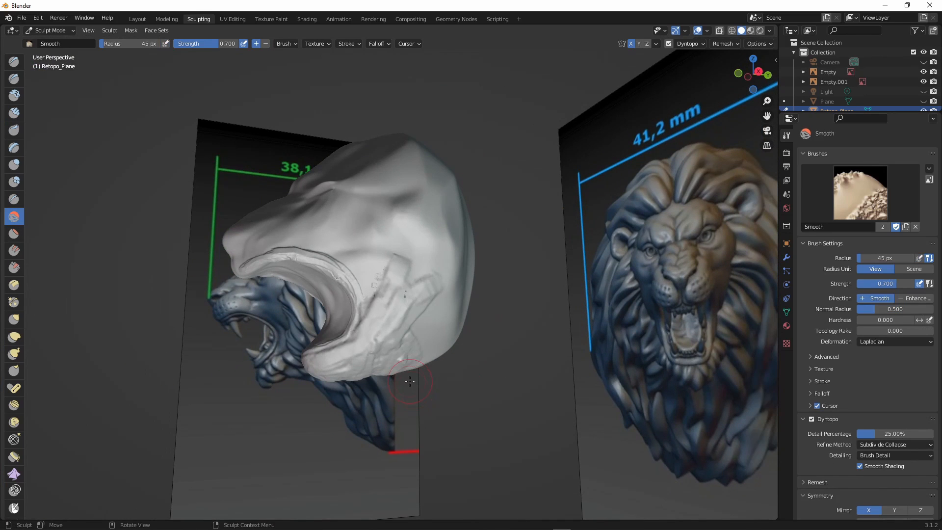
mouse_move(426, 314)
middle_down()
mouse_move(404, 385)
mouse_move(391, 315)
mouse_move(364, 315)
middle_up()
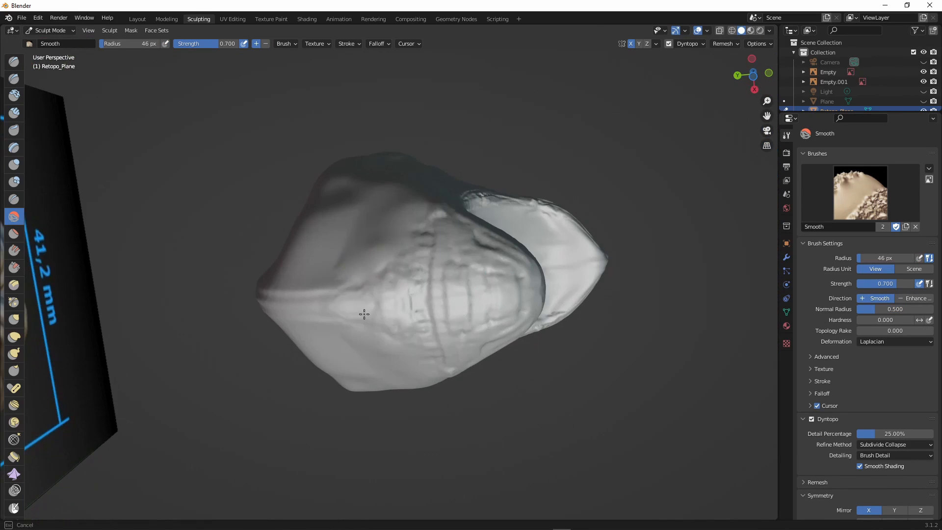
mouse_move(452, 313)
middle_down()
mouse_move(353, 358)
mouse_move(440, 477)
mouse_move(412, 347)
mouse_move(374, 390)
mouse_move(349, 144)
mouse_move(562, 259)
middle_up()
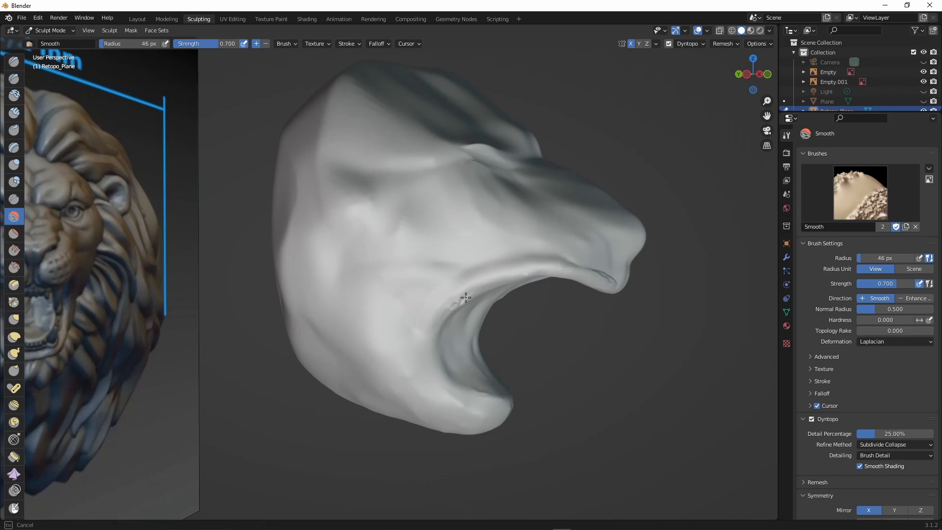
middle_drag(465, 297, 565, 321)
mouse_move(398, 367)
middle_down()
mouse_move(467, 354)
mouse_move(490, 363)
mouse_move(425, 373)
mouse_move(397, 311)
mouse_move(443, 404)
mouse_move(47, 172)
middle_up()
Carve the outline of the nose across the front of the muzzle with subtracting Clay Strips at a 16 px radius.
click(14, 113)
mouse_move(451, 341)
middle_down()
mouse_move(456, 317)
mouse_move(398, 316)
mouse_move(415, 241)
middle_up()
click(441, 313)
scroll(397, 317, up, 1)
drag(486, 278, 490, 289)
middle_drag(490, 289, 437, 302)
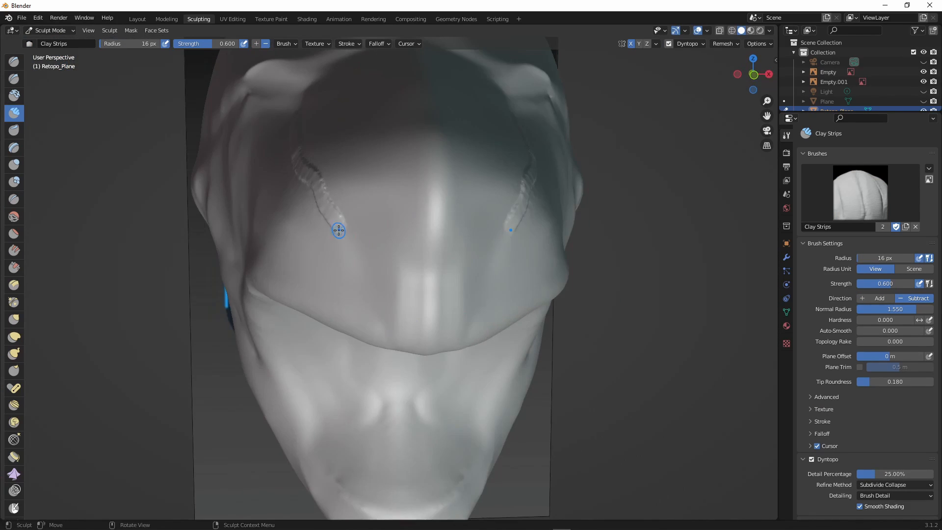
drag(340, 231, 417, 290)
scroll(427, 282, down, 1)
mouse_move(491, 276)
middle_down()
mouse_move(414, 270)
mouse_move(491, 276)
middle_up()
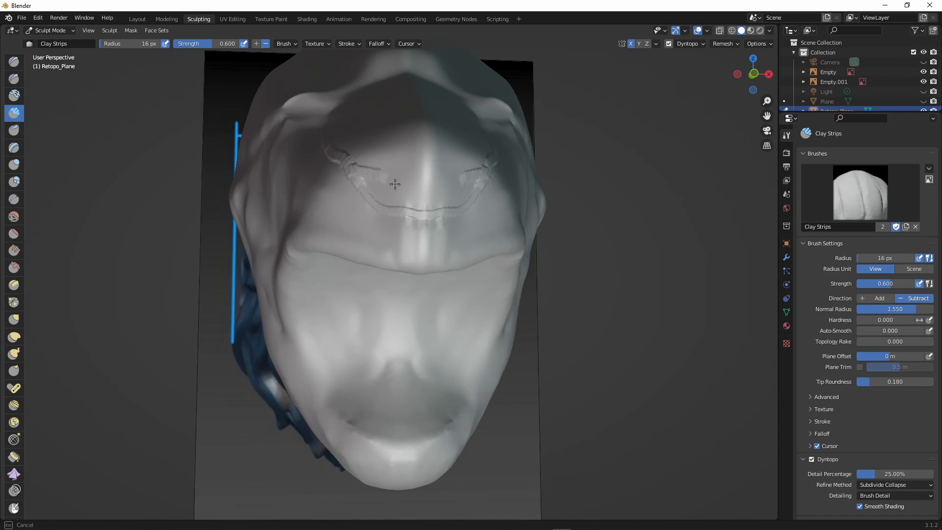
middle_drag(395, 184, 418, 249)
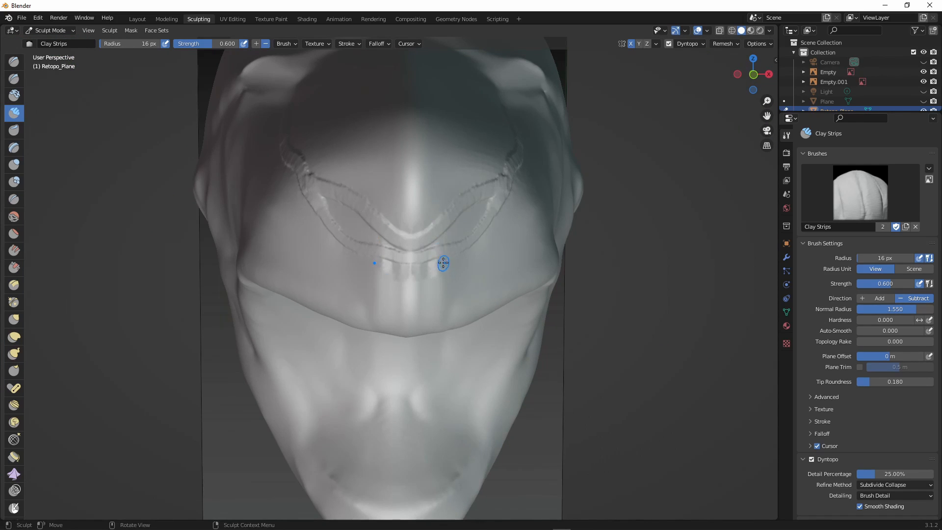
Build up the areas under the nose outline with adding Clay Strips at 29 px and blend them with a 44 px Smooth brush.
scroll(443, 263, up, 1)
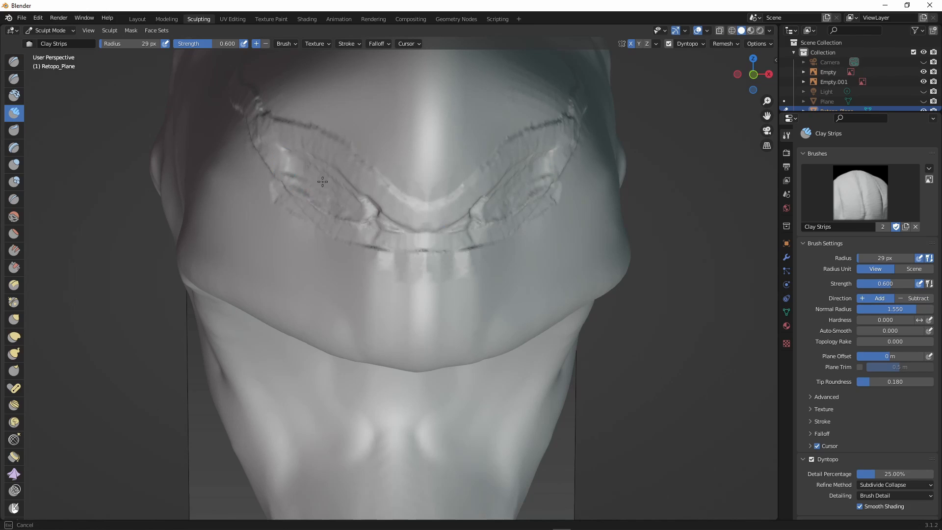
scroll(388, 196, up, 3)
mouse_move(322, 182)
mouse_down()
mouse_move(375, 216)
mouse_move(362, 221)
mouse_up()
scroll(383, 221, down, 3)
key(shift+s)
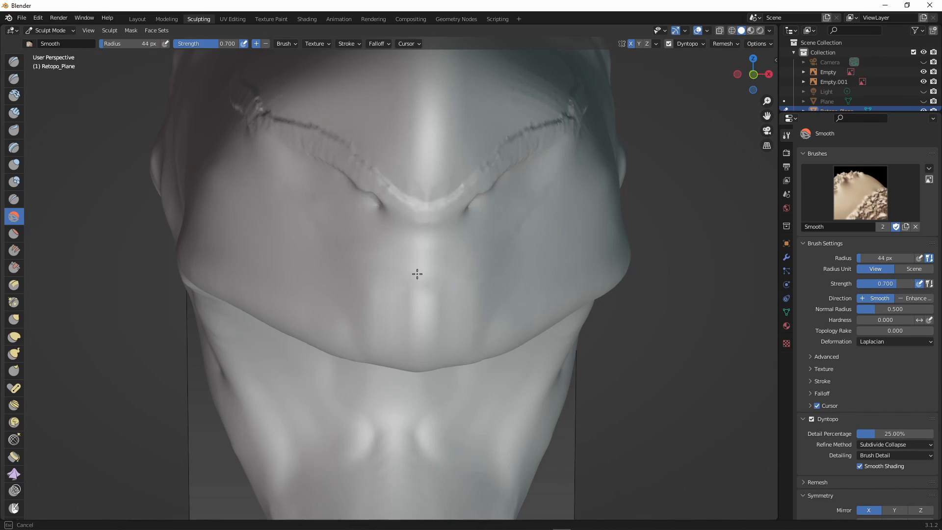
mouse_move(418, 274)
middle_down()
mouse_move(288, 286)
mouse_move(362, 270)
mouse_move(383, 337)
mouse_move(370, 357)
mouse_move(484, 221)
mouse_move(98, 206)
mouse_move(45, 175)
middle_up()
Build up the nostril sides and the top of the muzzle with adding Clay Strips, starting at a 44 px radius.
click(13, 113)
scroll(400, 196, up, 6)
scroll(388, 182, down, 3)
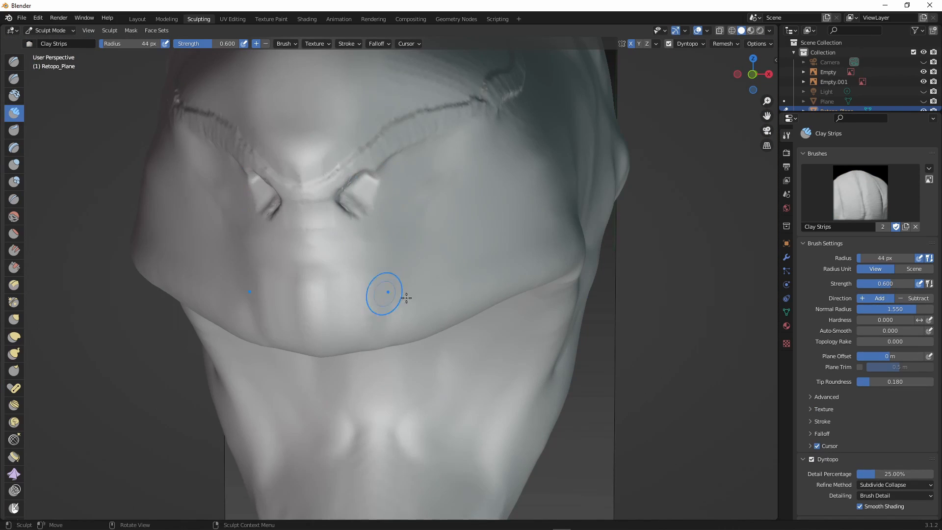
mouse_move(349, 198)
middle_down()
mouse_move(533, 278)
mouse_move(575, 397)
middle_up()
mouse_move(444, 316)
middle_down()
mouse_move(353, 267)
mouse_move(516, 372)
mouse_move(494, 330)
mouse_move(392, 224)
middle_up()
mouse_move(340, 247)
middle_down()
mouse_move(273, 267)
mouse_move(363, 289)
mouse_move(406, 142)
mouse_move(441, 216)
mouse_move(604, 312)
mouse_move(417, 320)
mouse_move(392, 221)
mouse_move(410, 209)
middle_up()
scroll(363, 148, down, 2)
Smooth the Clay Strips marks over the nose bridge and the top of the muzzle with a 65 px Smooth brush.
key(s)
scroll(391, 216, up, 2)
mouse_move(411, 209)
mouse_down()
mouse_move(417, 181)
mouse_move(407, 216)
mouse_up()
key(f)
scroll(385, 225, down, 2)
middle_drag(385, 225, 516, 362)
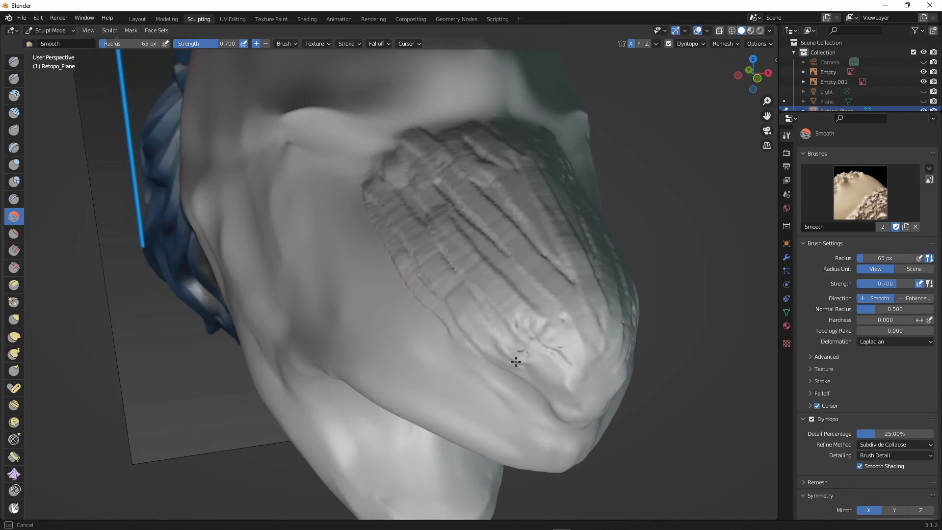
middle_drag(404, 255, 378, 398)
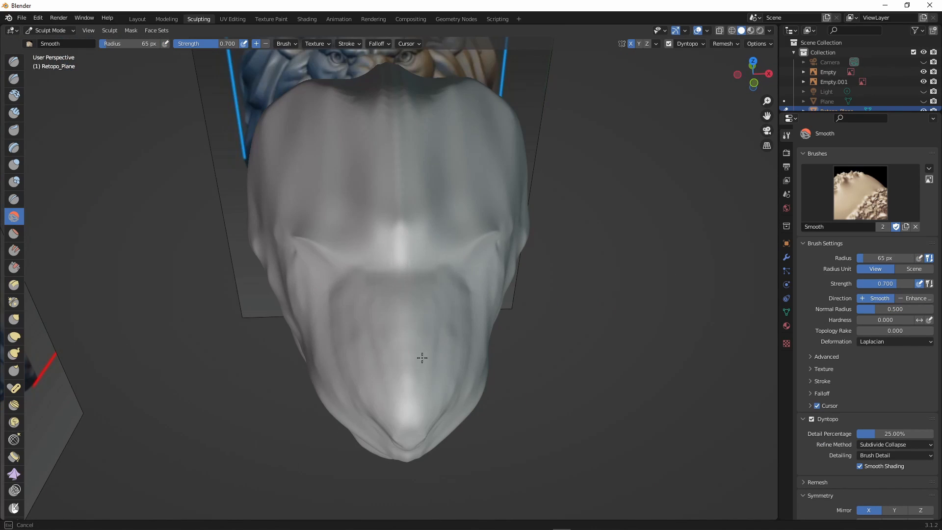
mouse_move(422, 357)
middle_down()
mouse_move(534, 310)
mouse_move(322, 330)
mouse_move(306, 319)
middle_up()
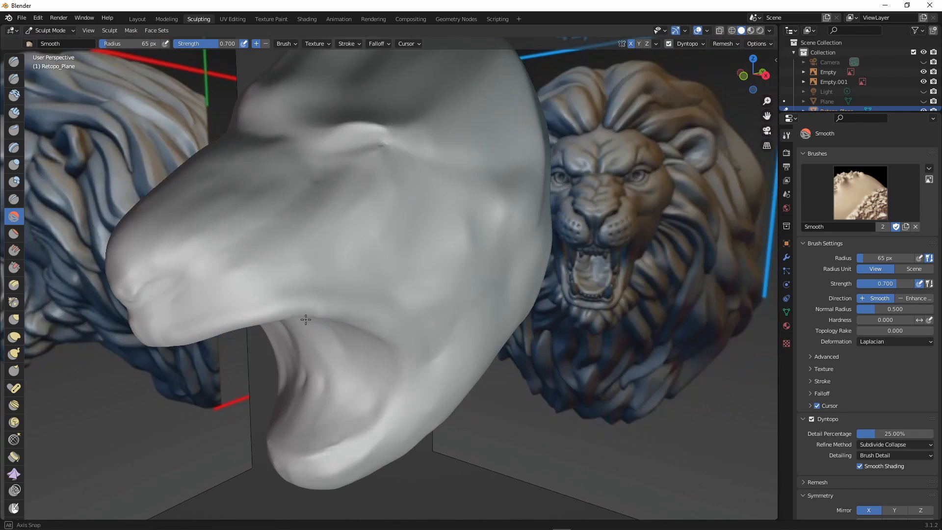
Cut a crease along both sides of the muzzle from the nostril back to the cheek with subtracting Crease at 17 px.
key(shift+c)
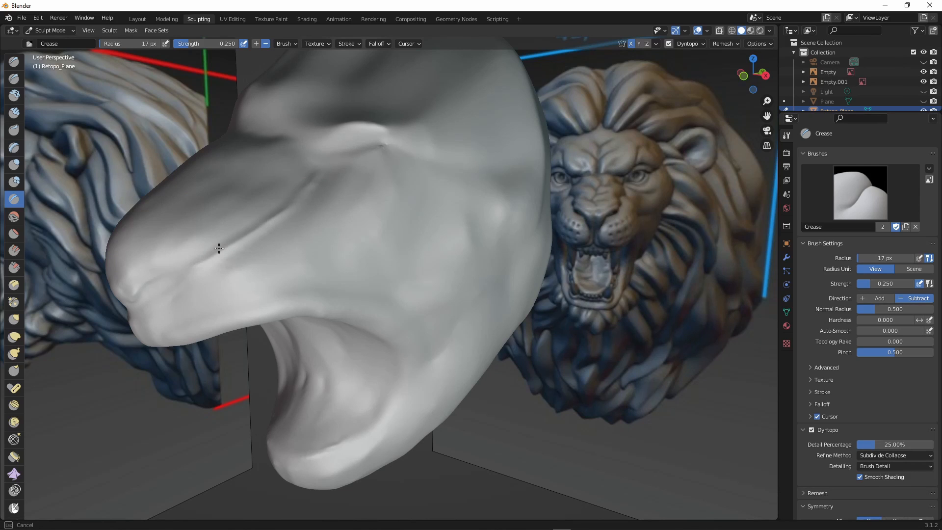
mouse_move(270, 217)
middle_down()
mouse_move(246, 277)
mouse_move(433, 201)
middle_up()
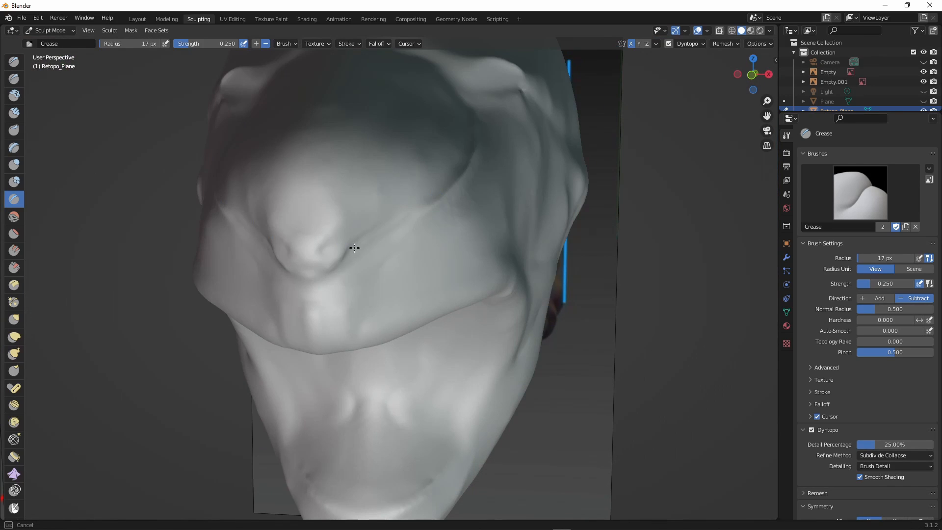
mouse_move(355, 248)
middle_down()
mouse_move(435, 208)
mouse_move(403, 143)
middle_up()
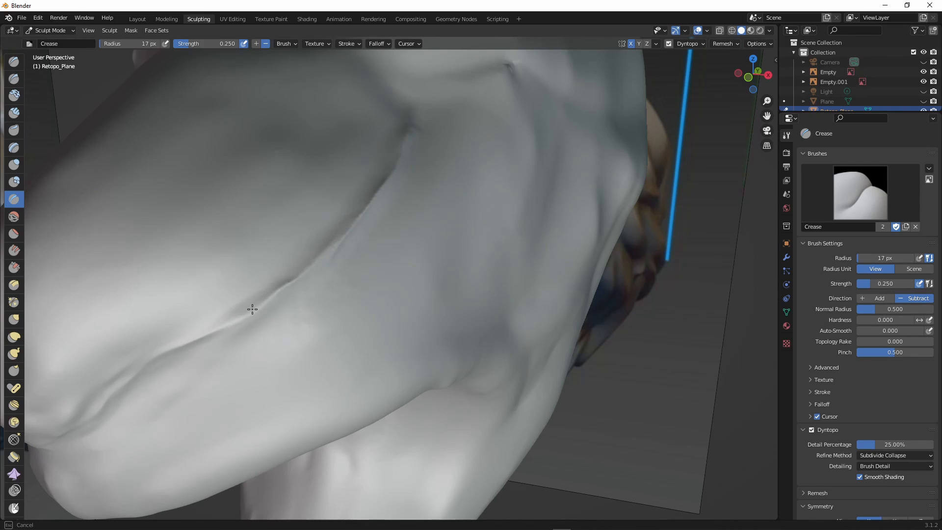
mouse_move(252, 310)
middle_down()
mouse_move(258, 397)
mouse_move(119, 395)
middle_up()
scroll(241, 275, up, 2)
mouse_move(241, 275)
middle_down()
mouse_move(300, 267)
mouse_move(251, 257)
mouse_move(313, 267)
mouse_move(278, 257)
middle_up()
Soften the crease along the side of the muzzle with 34 px Smooth strokes.
shift+drag(276, 256, 269, 262)
middle_drag(270, 261, 276, 258)
shift+drag(275, 259, 338, 210)
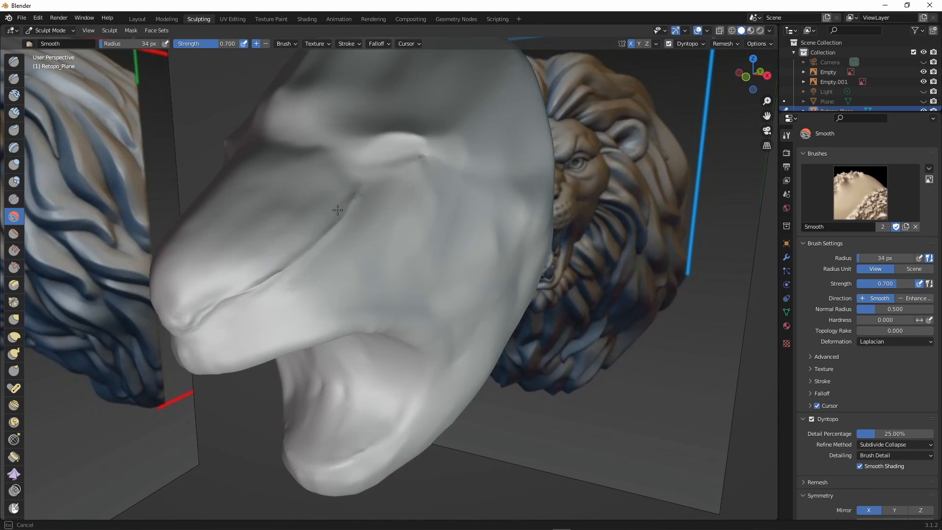
shift+drag(217, 304, 231, 293)
mouse_move(245, 275)
middle_down()
mouse_move(322, 221)
mouse_move(400, 211)
mouse_move(277, 206)
middle_up()
scroll(322, 221, down, 3)
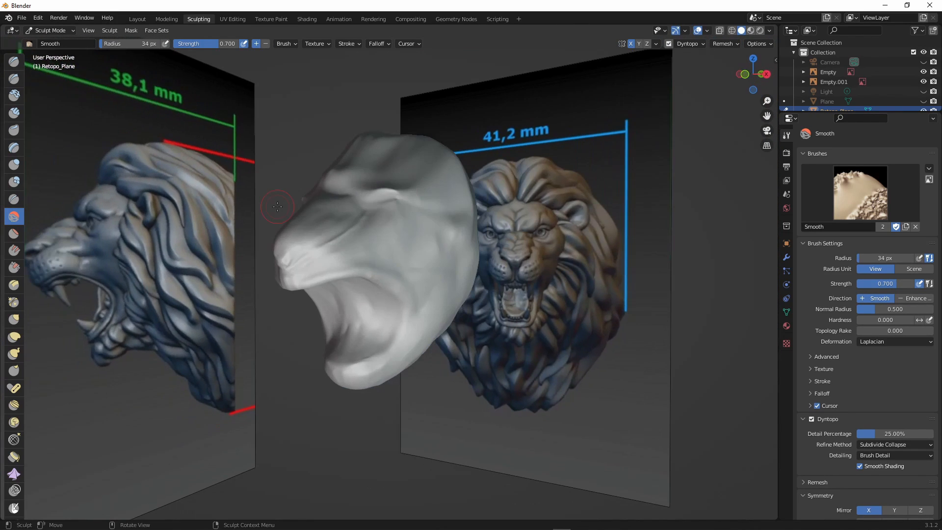
Set the Crease brush direction to Add, try a vertical 34 px stroke beneath the nose tip, and undo the stroke.
click(14, 199)
click(866, 297)
middle_drag(333, 265, 378, 264)
scroll(377, 264, up, 4)
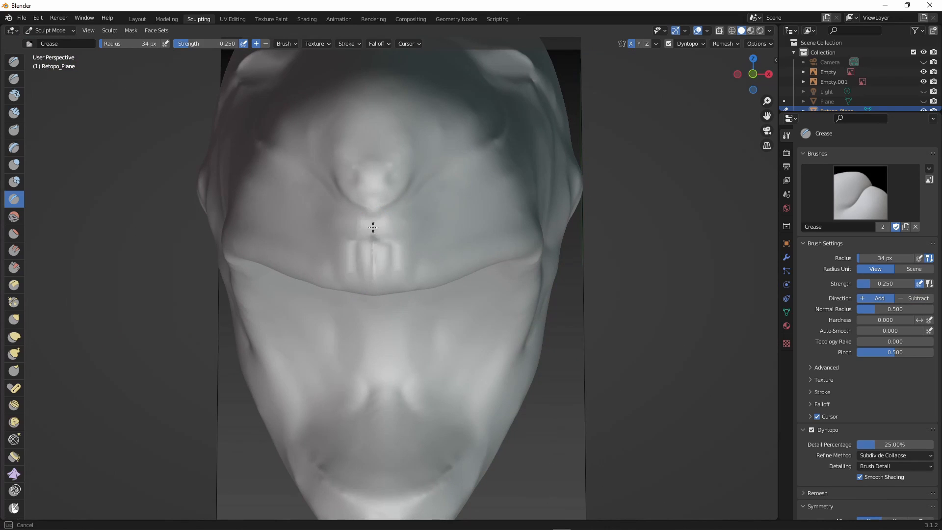
key(ctrl+z)
Carve the upper lip beneath the nose with subtracting Clay Strips at 34 px and even it out with a 52 px Smooth brush.
click(14, 113)
middle_drag(211, 248, 221, 305)
drag(363, 189, 295, 216)
drag(363, 255, 246, 206)
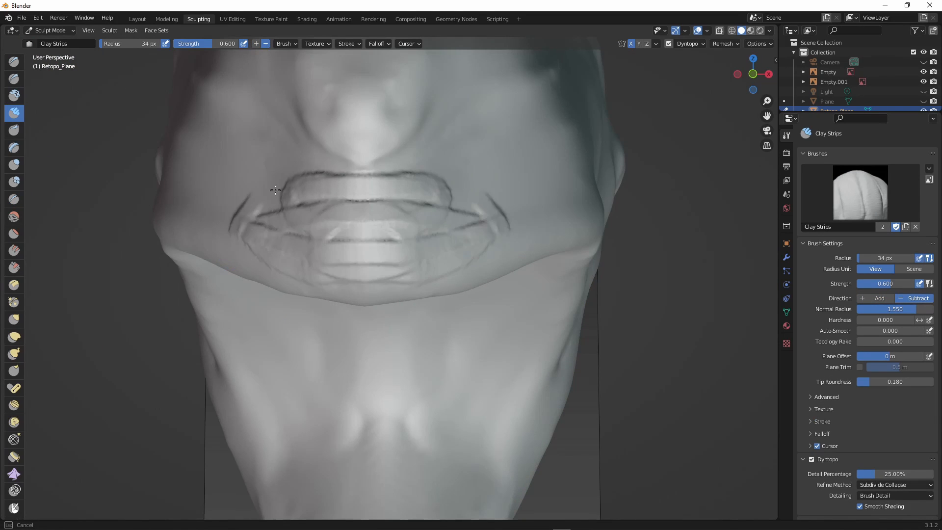
drag(295, 184, 228, 216)
scroll(369, 316, down, 2)
mouse_move(353, 373)
middle_down()
mouse_move(368, 315)
mouse_move(289, 199)
middle_up()
scroll(289, 199, up, 2)
key(shift+s)
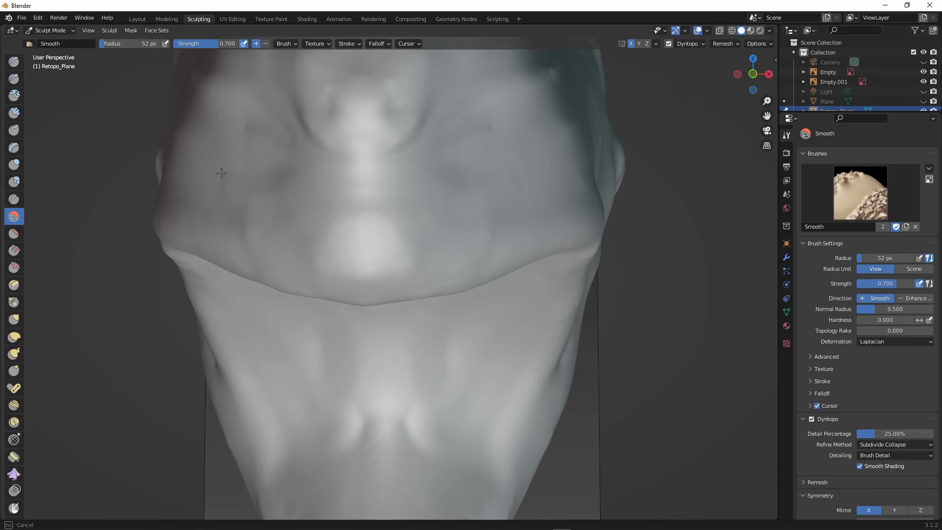
Compare the muzzle and mouth with the front reference image in front view using wireframe shading, and return to solid shading.
scroll(243, 232, down, 5)
middle_drag(243, 232, 206, 258)
key(z)
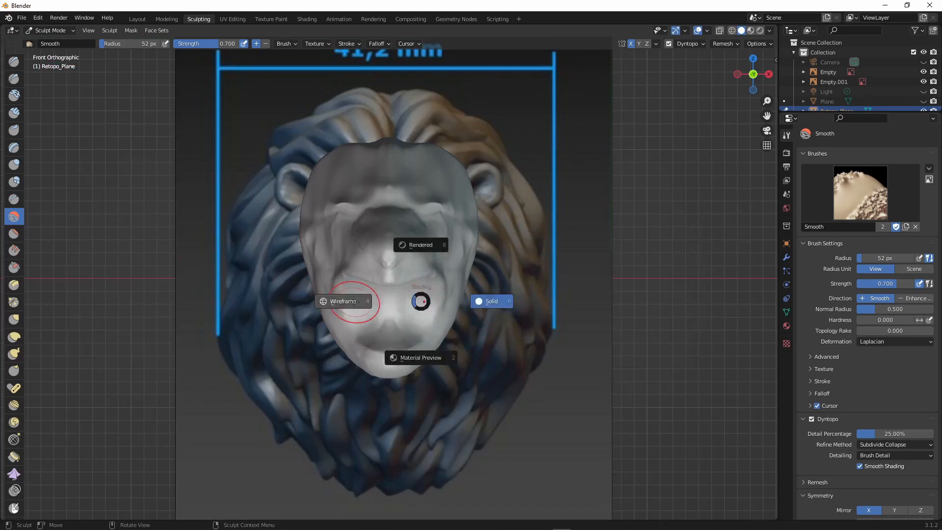
click(361, 304)
scroll(367, 306, up, 8)
scroll(368, 303, down, 10)
scroll(376, 304, up, 12)
scroll(388, 282, down, 10)
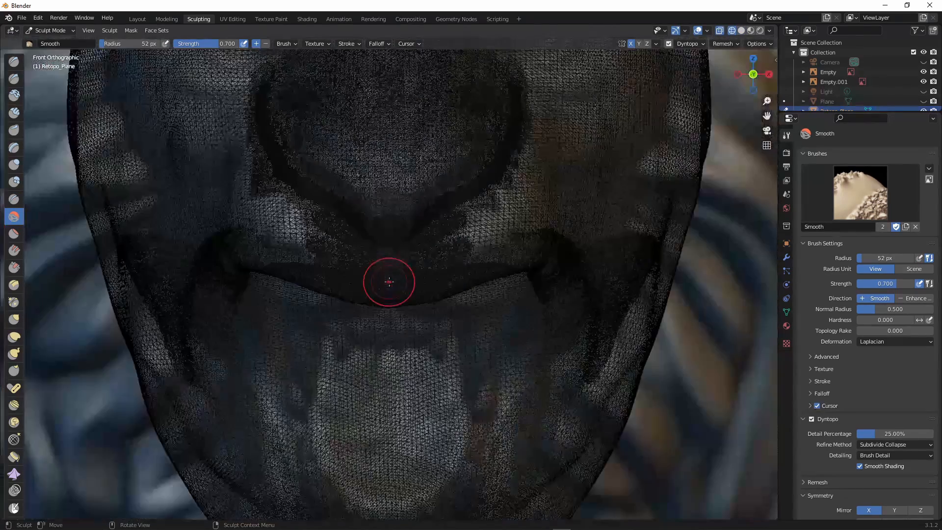
scroll(326, 277, up, 10)
key(z)
click(490, 244)
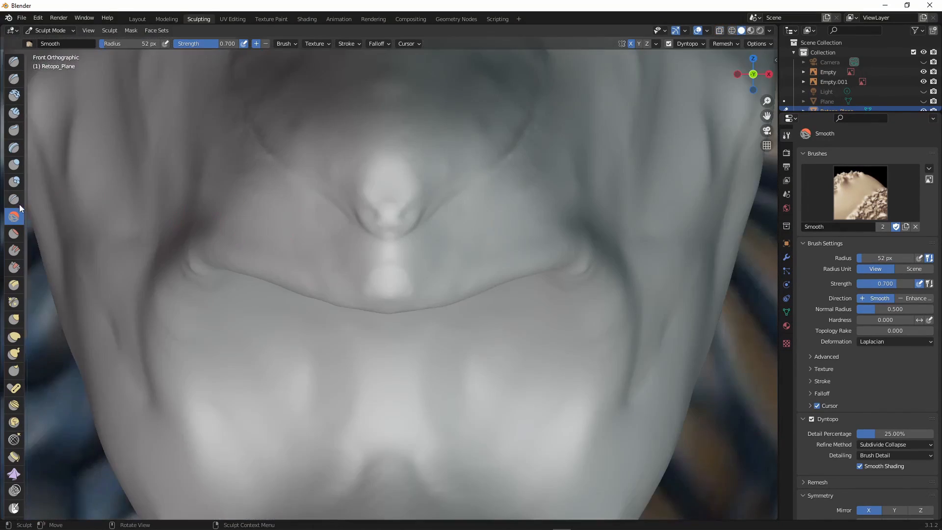
Draw a vertical centre line from the upper lip up over the nose with adding Crease at a 30 px radius.
scroll(388, 221, up, 1)
key(shift+c)
key(f)
click(385, 312)
drag(365, 221, 388, 219)
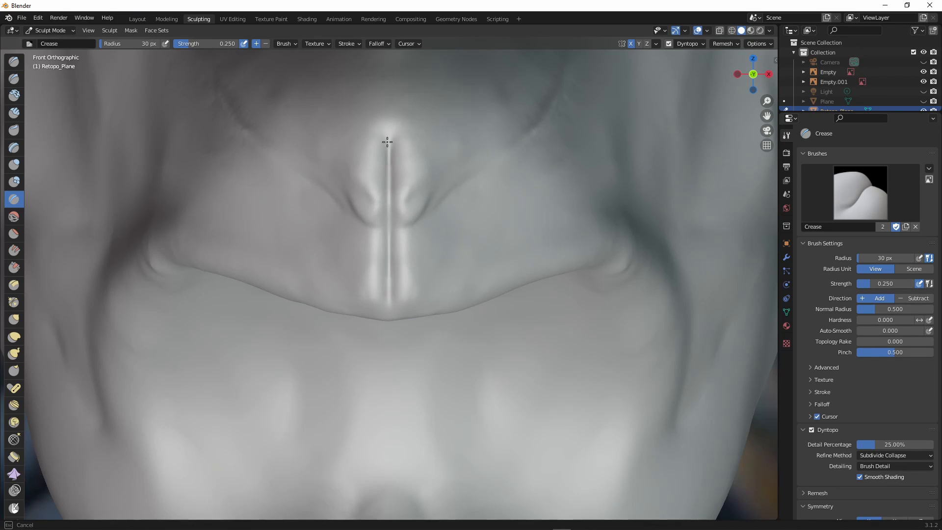
drag(387, 141, 387, 136)
Carve diagonal strips from the nose bridge out toward the eyes with subtracting Clay Strips at a 30 px radius.
scroll(412, 316, down, 7)
mouse_move(412, 316)
middle_down()
mouse_move(347, 319)
mouse_move(405, 322)
mouse_move(359, 318)
mouse_move(361, 270)
middle_up()
scroll(345, 320, up, 4)
key(c)
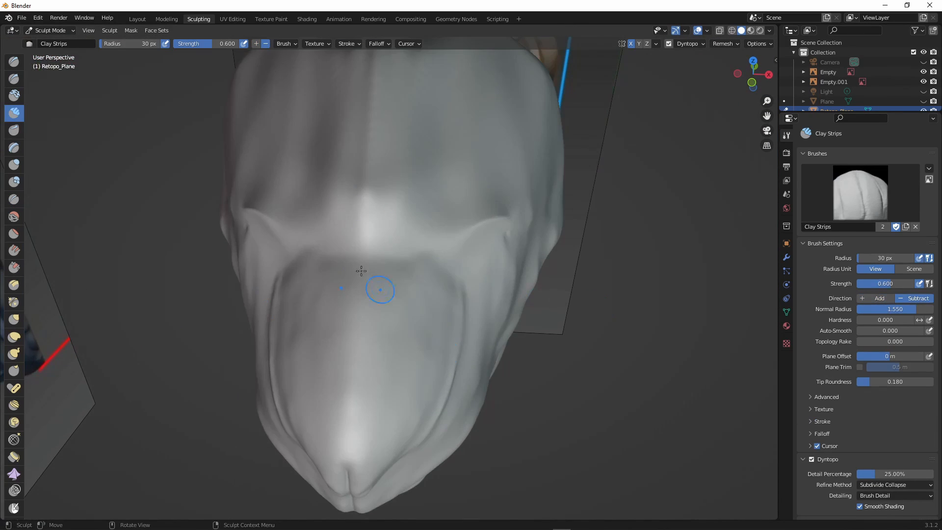
scroll(448, 247, up, 1)
mouse_move(365, 222)
mouse_down()
mouse_move(415, 229)
mouse_move(524, 195)
mouse_up()
scroll(532, 189, down, 1)
mouse_move(537, 182)
middle_down()
mouse_move(478, 139)
mouse_move(520, 188)
mouse_move(423, 275)
middle_up()
key(shift+s)
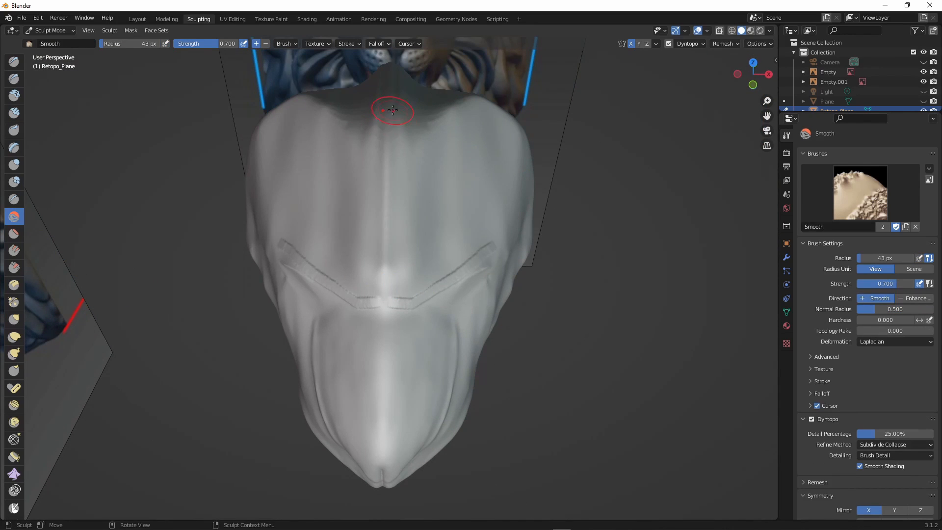
Carve V-shaped brow grooves upward from the nose bridge with subtracting Clay Strips at a 25 px radius.
key(c)
scroll(385, 296, up, 2)
drag(385, 296, 509, 213)
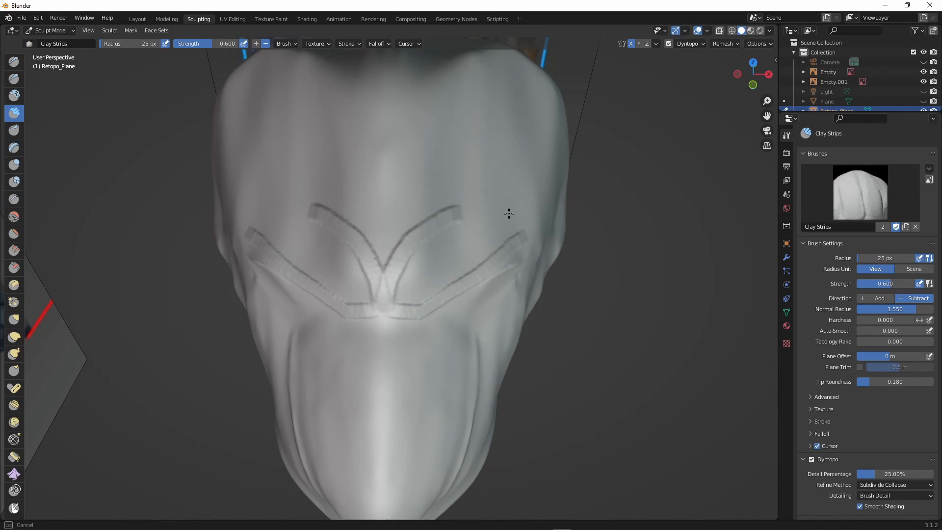
Hollow out the area between the brow grooves and the eyes with subtracting Clay Strips enlarged to 41 px.
mouse_move(509, 212)
middle_down()
mouse_move(400, 242)
mouse_move(441, 252)
middle_up()
scroll(477, 220, up, 2)
key(f)
click(471, 224)
drag(479, 222, 356, 251)
drag(478, 208, 491, 220)
scroll(403, 204, down, 2)
Extend the eye socket carving back toward the temple with 41 px subtracting Clay Strips.
mouse_move(442, 245)
middle_down()
mouse_move(402, 204)
mouse_move(358, 196)
mouse_move(392, 218)
middle_up()
scroll(358, 196, up, 2)
scroll(391, 228, up, 2)
drag(391, 221, 418, 209)
scroll(427, 206, down, 2)
middle_drag(434, 204, 414, 205)
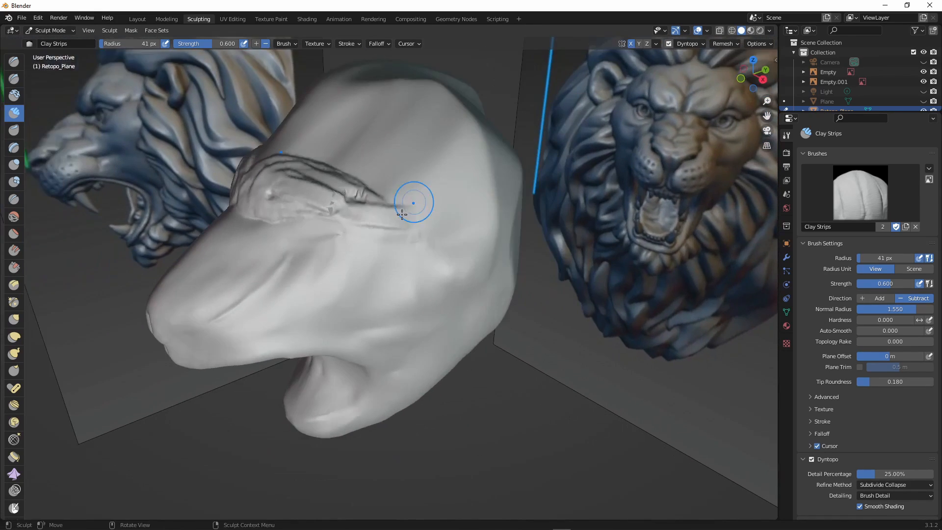
scroll(414, 204, up, 2)
drag(414, 204, 447, 199)
scroll(437, 204, down, 4)
Deepen the eye socket and the edge beneath the brow with more 41 px subtracting Clay Strips strokes.
mouse_move(432, 204)
middle_down()
mouse_move(505, 199)
mouse_move(422, 172)
mouse_move(425, 219)
middle_up()
scroll(423, 196, up, 4)
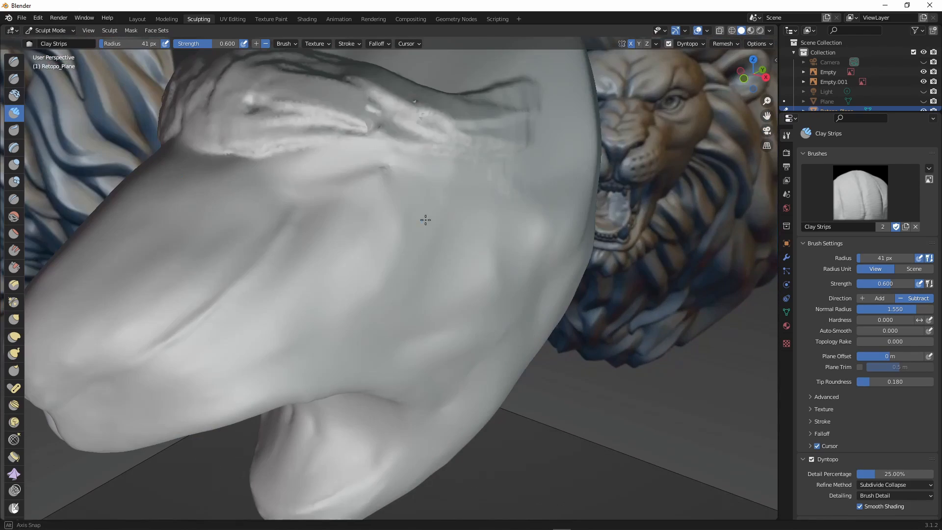
drag(447, 130, 387, 104)
scroll(418, 148, down, 3)
scroll(418, 176, up, 3)
middle_drag(417, 172, 449, 222)
drag(298, 242, 341, 261)
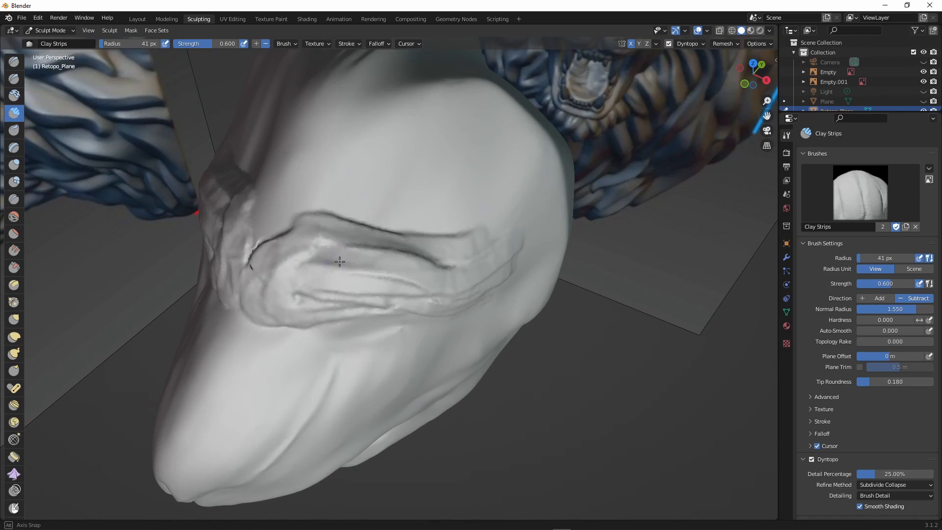
middle_drag(340, 261, 373, 157)
drag(403, 142, 442, 122)
scroll(393, 172, down, 4)
Smooth the rough strips around the nose bridge and inner eye with a 41 px Smooth brush.
mouse_move(364, 182)
middle_down()
mouse_move(407, 197)
mouse_move(388, 216)
middle_up()
scroll(387, 196, up, 4)
shift+drag(388, 216, 376, 208)
middle_drag(376, 208, 362, 239)
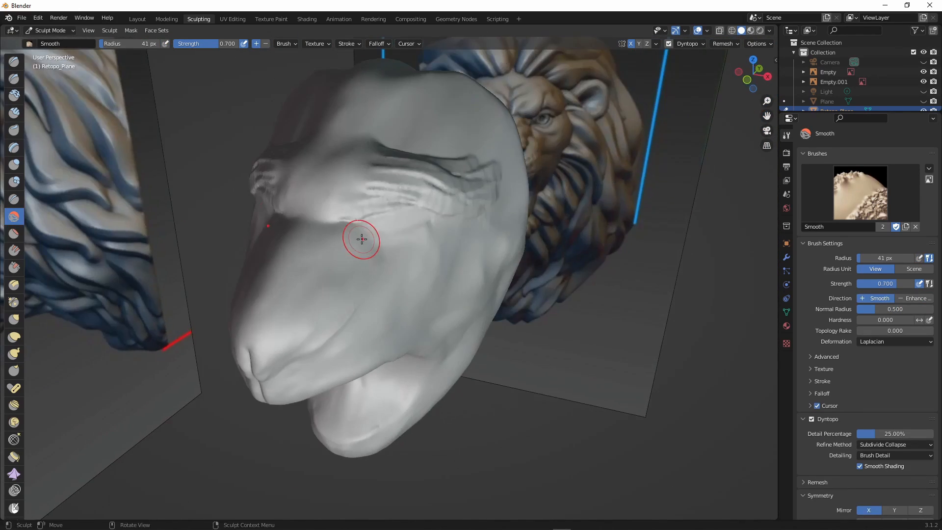
middle_drag(380, 154, 423, 176)
Set the Smooth brush strength to 0.5 and smooth the carved brow and eye sockets.
click(880, 283)
text(0.5)
key(Return)
mouse_move(491, 235)
middle_down()
mouse_move(498, 246)
mouse_move(347, 179)
mouse_move(413, 258)
mouse_move(374, 221)
mouse_move(421, 226)
mouse_move(413, 247)
mouse_move(368, 240)
mouse_move(384, 250)
middle_up()
Sharpen the folds beside the nose bridge and the inner brow ridge with adding Crease at an 18 px radius.
key(shift+c)
key(f)
click(401, 248)
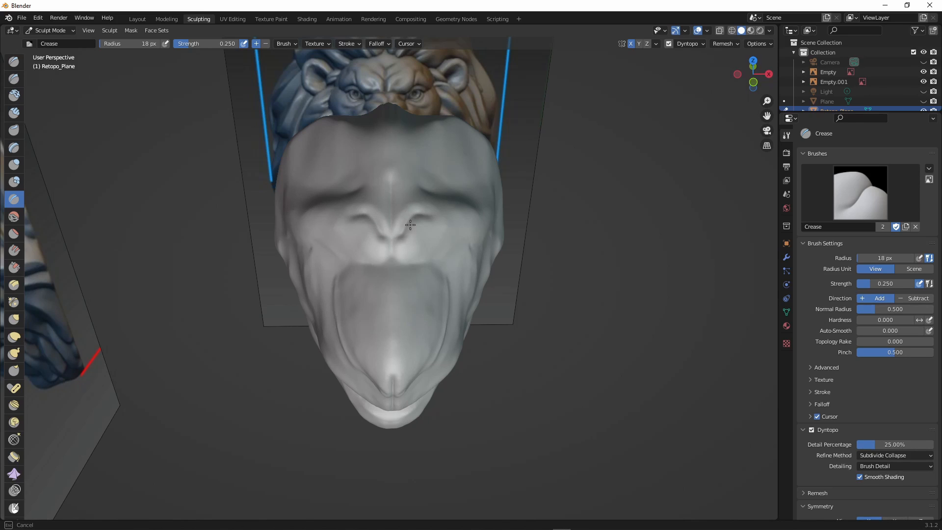
scroll(405, 192, up, 4)
shift+middle_drag(431, 103, 456, 196)
drag(457, 193, 458, 193)
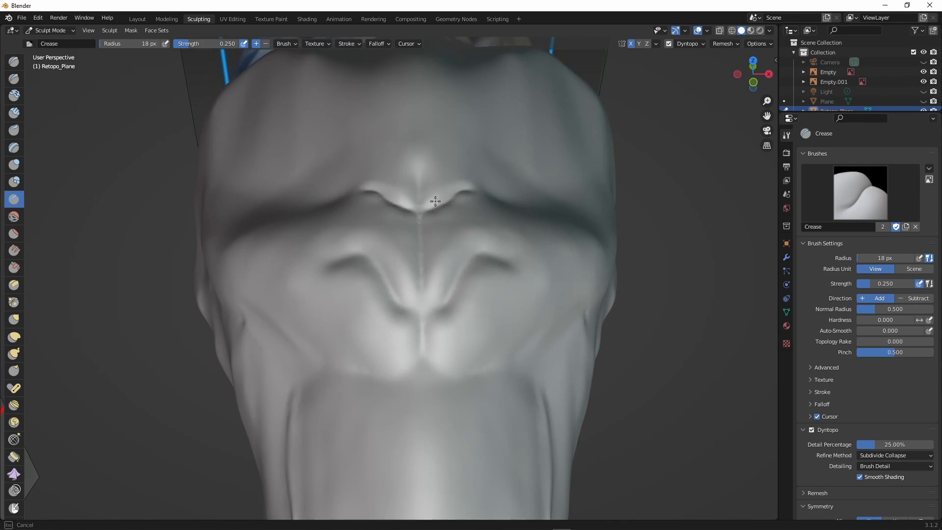
Carve a line from the outer brow down toward the nose bridge with adding Crease at an 18 px radius.
scroll(431, 278, down, 4)
mouse_move(496, 263)
middle_down()
mouse_move(392, 280)
mouse_move(332, 305)
middle_up()
scroll(389, 283, up, 3)
middle_drag(380, 225, 351, 248)
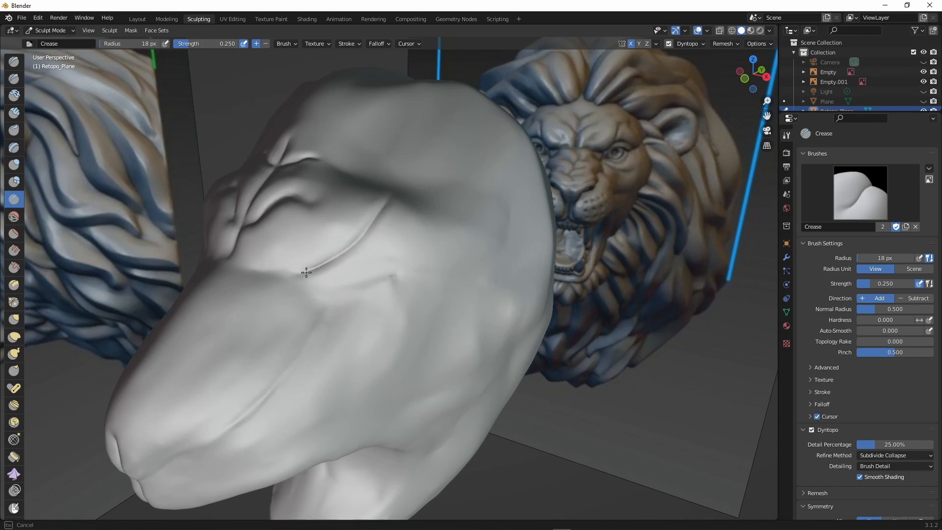
mouse_move(306, 272)
middle_down()
mouse_move(348, 313)
mouse_move(295, 274)
mouse_move(418, 309)
mouse_move(425, 292)
middle_up()
Trace the brow and nose-side contours over the front reference in wireframe with subtracting Clay Strips at 18 px.
key(c)
mouse_move(440, 340)
middle_down()
mouse_move(448, 347)
mouse_move(384, 357)
middle_up()
drag(381, 330, 381, 319)
mouse_move(381, 319)
middle_down()
mouse_move(412, 301)
mouse_move(411, 343)
middle_up()
scroll(410, 343, down, 4)
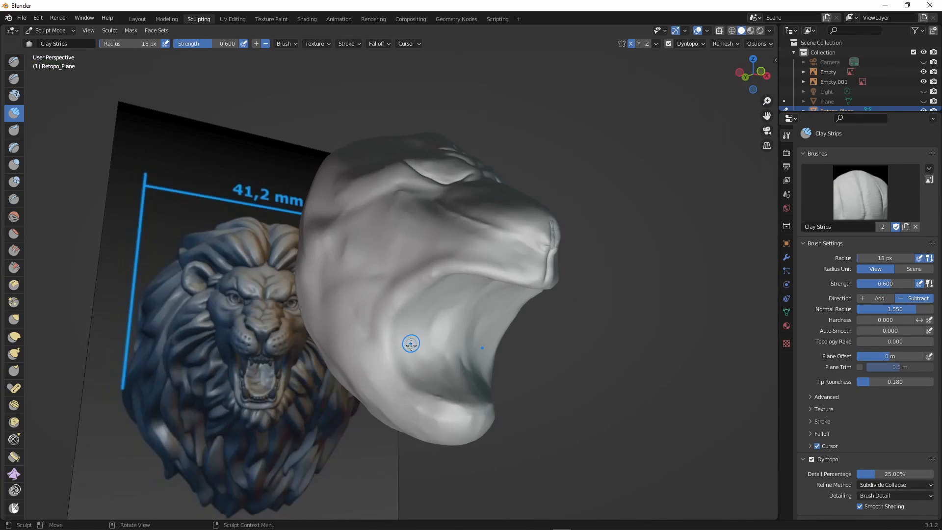
key(KP_1)
key(z)
click(332, 354)
scroll(332, 353, up, 6)
mouse_move(380, 371)
mouse_down()
mouse_move(377, 354)
mouse_move(265, 245)
mouse_move(222, 131)
mouse_up()
drag(767, 116, 823, 255)
mouse_move(279, 276)
mouse_down()
mouse_move(265, 237)
mouse_move(275, 171)
mouse_move(268, 115)
mouse_move(104, 85)
mouse_up()
Trace the lower eye edge, reinforce the inner-eye and nose-side line with 18 px Clay Strips, and return to solid shading.
scroll(294, 149, down, 2)
scroll(295, 149, up, 1)
drag(246, 237, 109, 219)
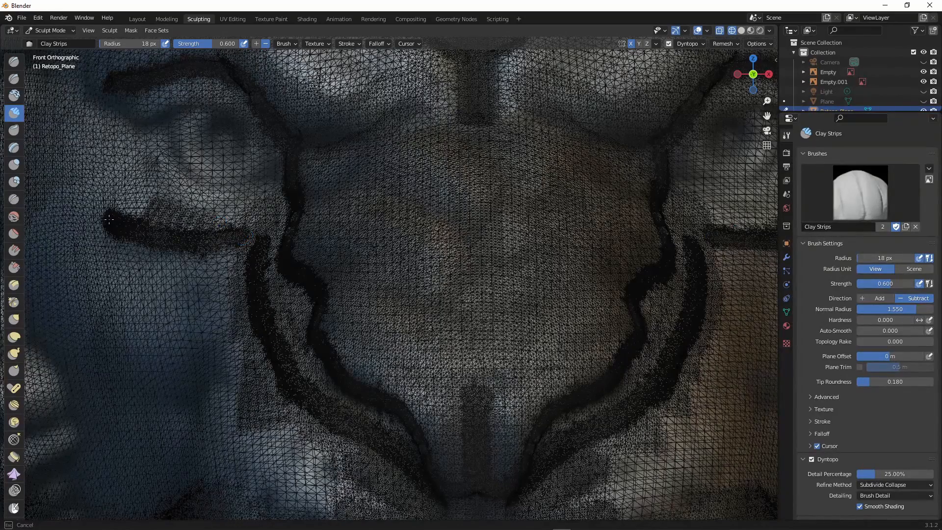
drag(292, 244, 293, 233)
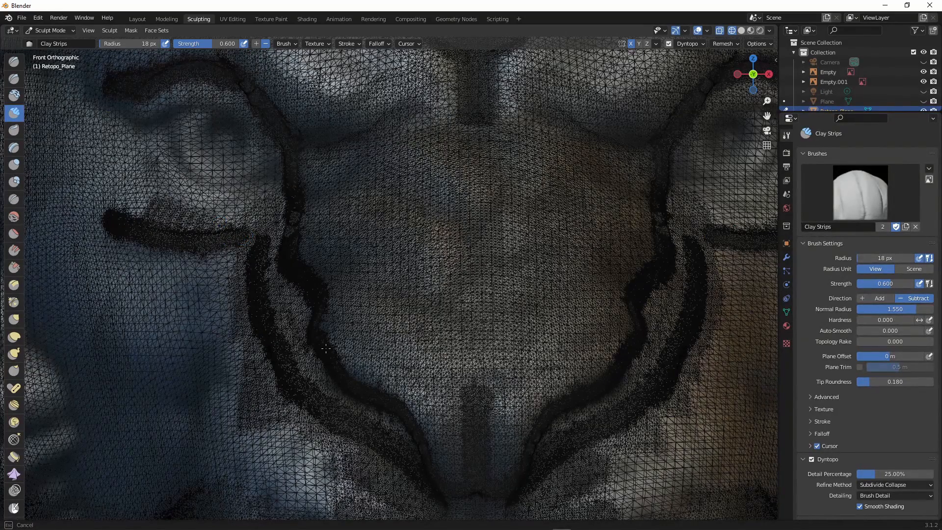
drag(325, 320, 370, 379)
scroll(483, 286, down, 5)
key(z)
click(550, 286)
mouse_move(526, 300)
middle_down()
mouse_move(511, 310)
mouse_move(537, 295)
middle_up()
scroll(537, 294, down, 5)
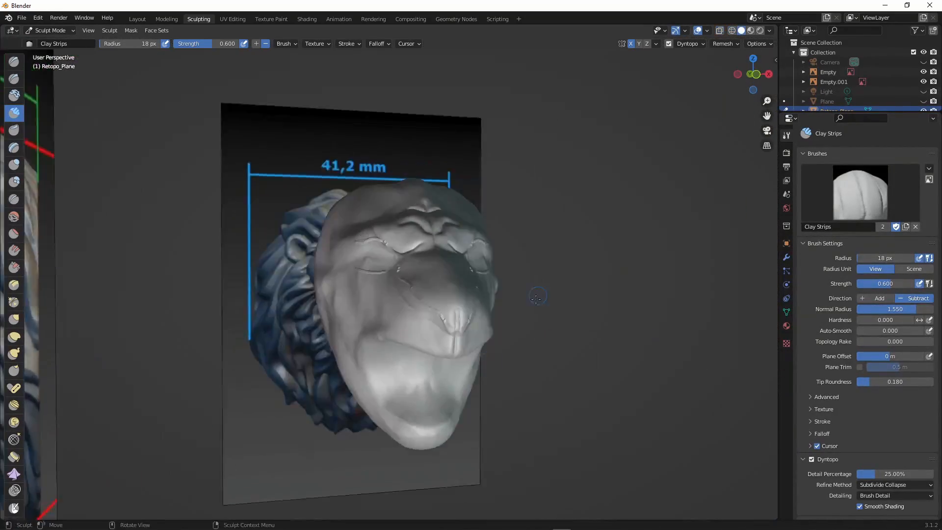
Compare the traced eye and nose contours with the front reference in wireframe.
key(KP_1)
scroll(463, 374, up, 7)
key(z)
click(375, 345)
scroll(372, 362, up, 4)
scroll(372, 358, down, 6)
scroll(456, 344, down, 5)
mouse_move(371, 358)
middle_down()
mouse_move(456, 344)
mouse_move(417, 346)
mouse_move(467, 362)
middle_up()
Restore solid shading and smooth the traced eye and nose-side grooves with a 35 px Smooth brush.
key(z)
click(452, 349)
scroll(452, 349, up, 6)
click(14, 219)
drag(361, 285, 412, 287)
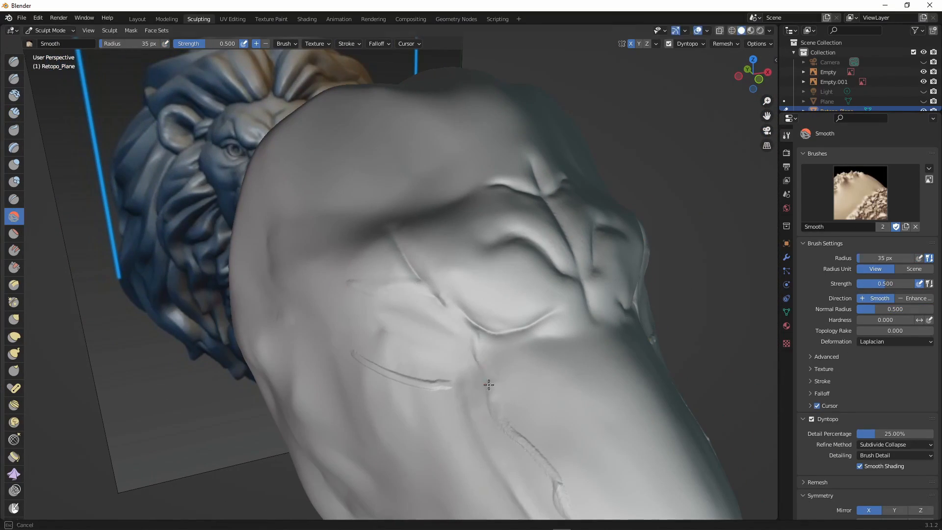
Refine the folds around the eye with Crease at 12 px and soften the lower eyelid strip with a 24 px Smooth brush.
key(shift+c)
scroll(452, 326, up, 2)
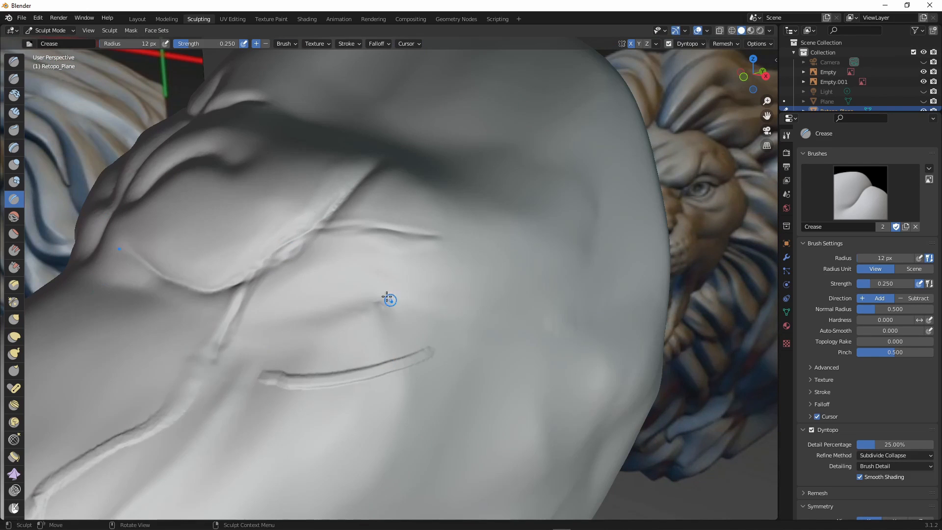
key(s)
drag(436, 353, 368, 380)
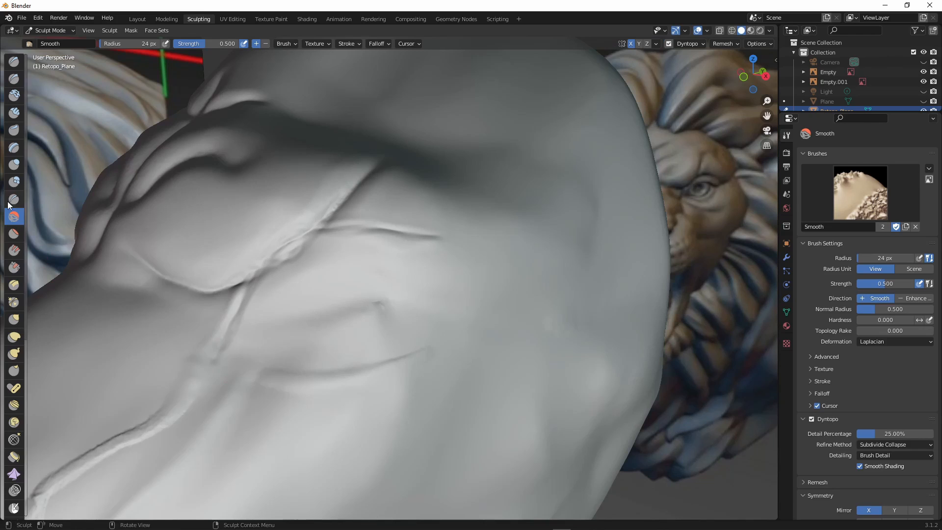
Sharpen the lower eyelid line from the inner eye corner outward with adding Crease at a 20 px radius.
click(10, 201)
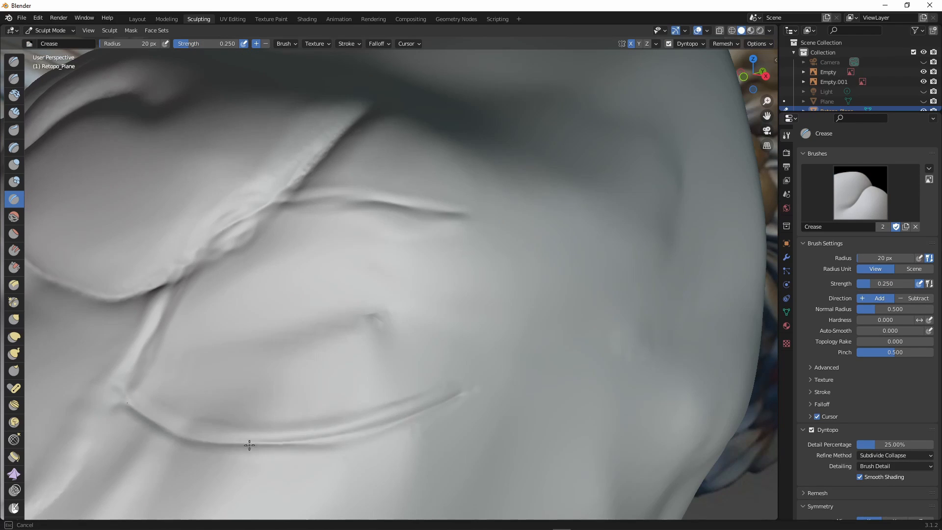
scroll(468, 394, down, 9)
middle_drag(286, 420, 427, 432)
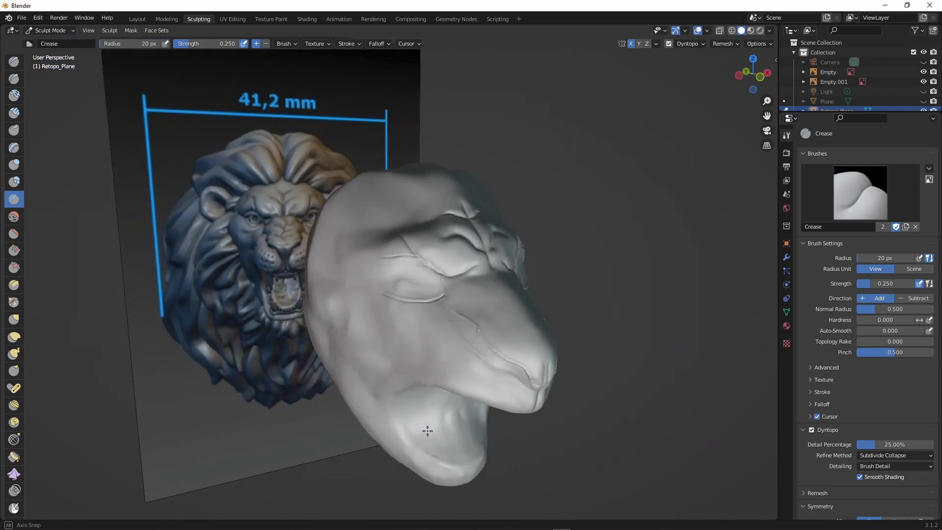
Smooth the creased eyelids, brow edge and muzzle-side lines with a 30 px Smooth brush.
scroll(357, 411, up, 3)
click(14, 216)
scroll(472, 353, down, 3)
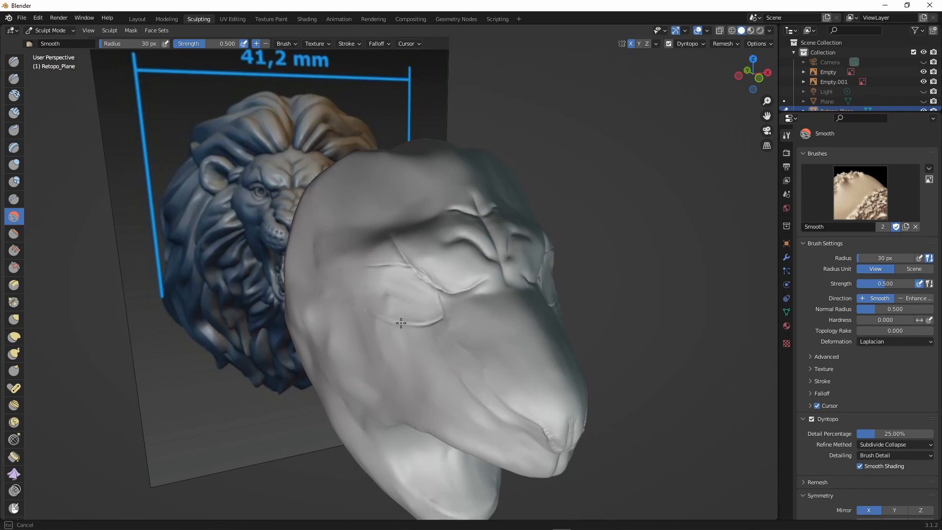
mouse_move(376, 231)
middle_down()
mouse_move(437, 395)
mouse_move(517, 368)
mouse_move(505, 353)
mouse_move(470, 392)
mouse_move(395, 398)
mouse_move(481, 440)
mouse_move(454, 423)
mouse_move(520, 432)
middle_up()
scroll(425, 370, up, 4)
scroll(518, 368, down, 3)
scroll(402, 397, down, 4)
scroll(481, 439, up, 3)
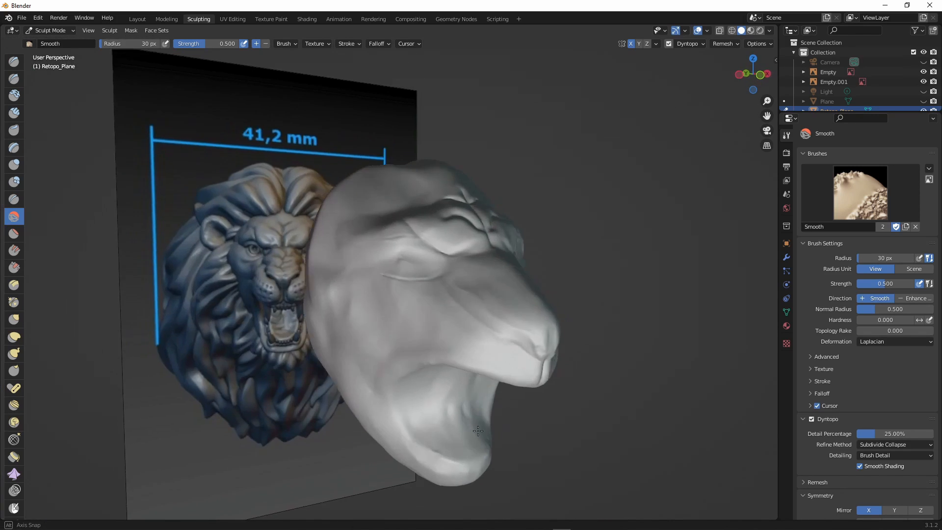
Carve the nose tip and a V-shaped edge above it in front view with subtracting Clay Strips at 30 px.
key(KP_1)
scroll(551, 496, up, 4)
click(14, 113)
scroll(476, 360, down, 1)
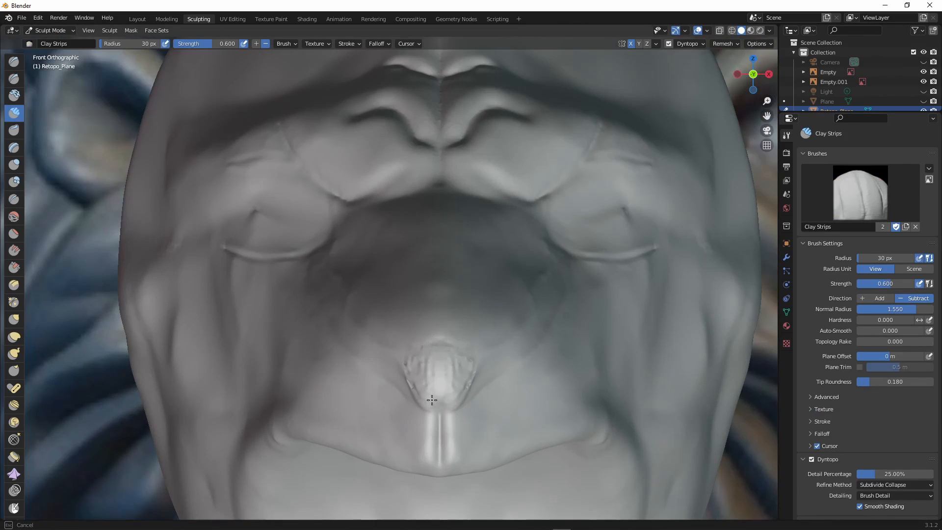
scroll(518, 323, up, 1)
drag(528, 338, 505, 359)
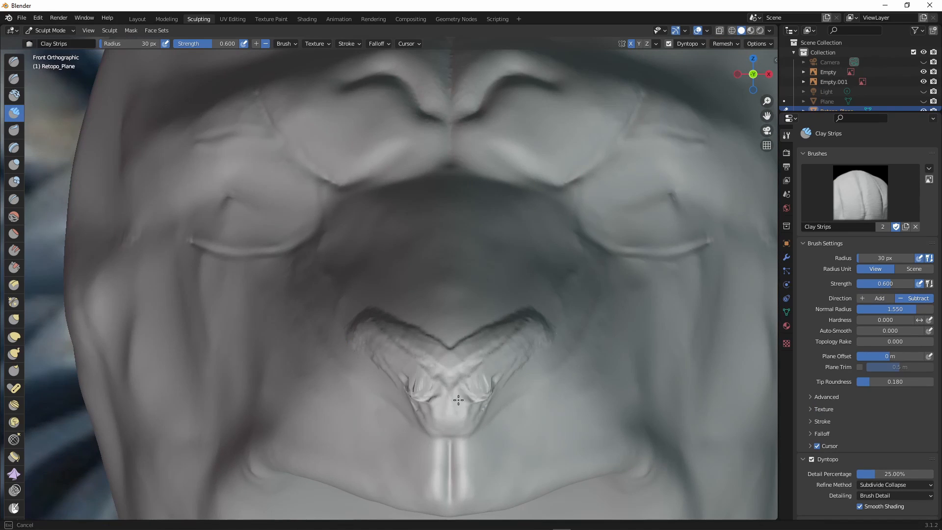
drag(475, 397, 471, 395)
Smooth the carved nose tip and its V-shaped edge with a 49 px Smooth brush.
key(shift+s)
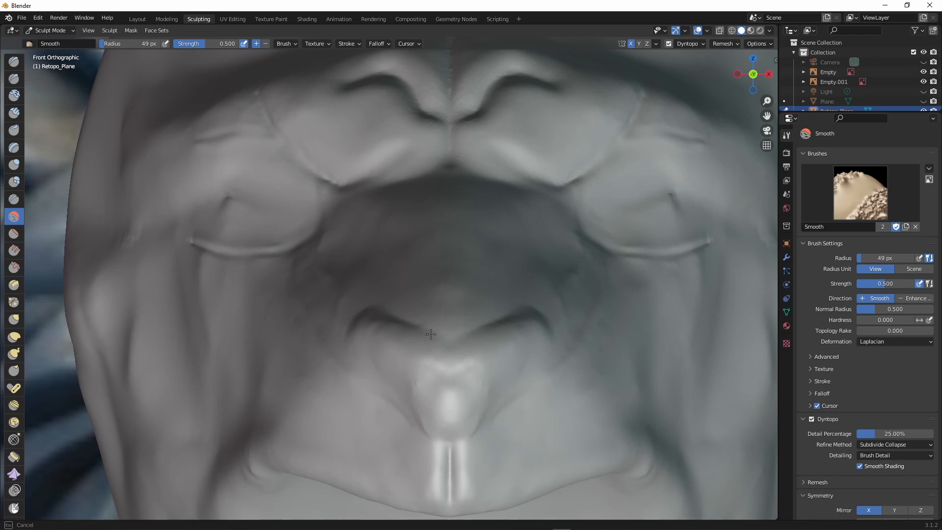
scroll(428, 427, down, 5)
mouse_move(428, 427)
middle_down()
mouse_move(450, 416)
mouse_move(426, 429)
middle_up()
key(KP_1)
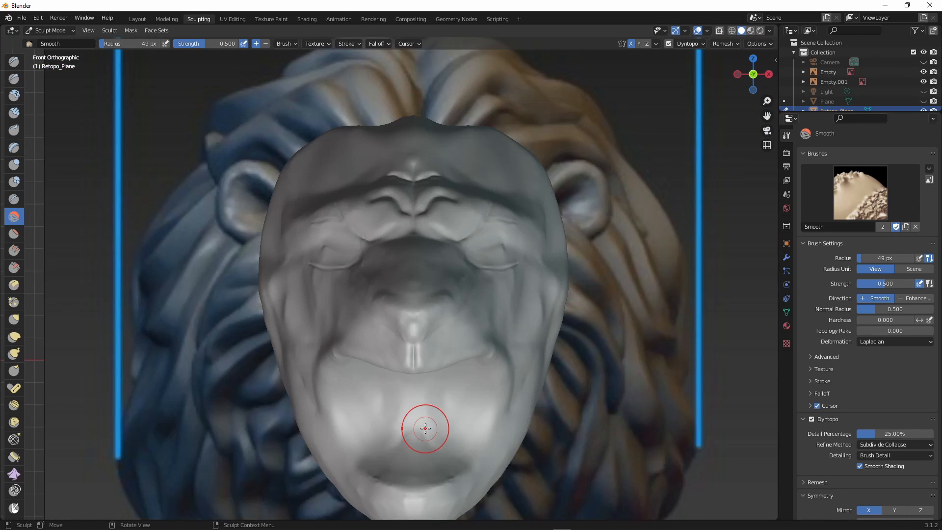
Cut a narrow groove around the underside of the nose tip with subtracting Clay Strips at 18 px.
scroll(426, 428, up, 6)
key(c)
key(f)
click(450, 446)
mouse_move(463, 463)
mouse_down()
mouse_move(442, 461)
mouse_move(419, 438)
mouse_up()
scroll(448, 365, down, 6)
middle_drag(448, 365, 471, 376)
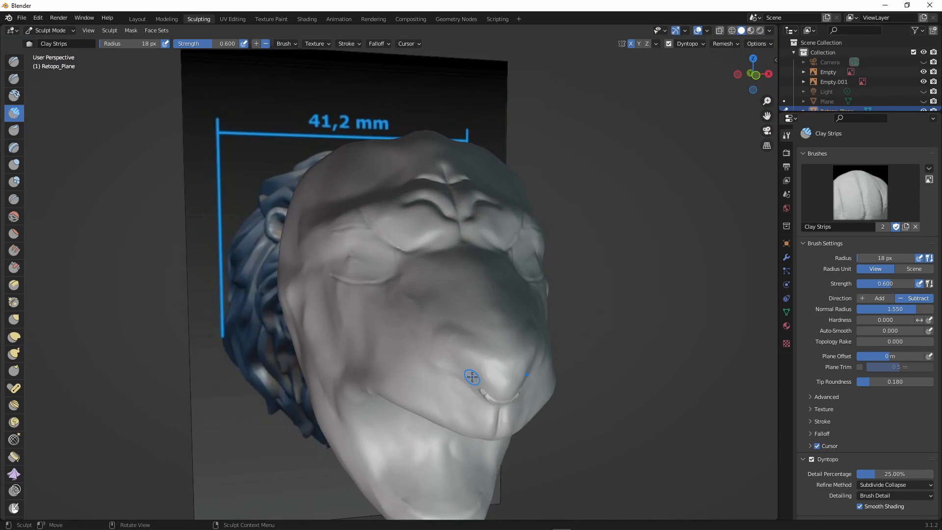
Carve the nose's upper V edge and both sides with subtracting Clay Strips, enlarging the radius to 44 px.
key(KP_1)
scroll(469, 378, up, 6)
mouse_move(372, 396)
mouse_down()
mouse_move(384, 323)
mouse_move(467, 356)
mouse_move(559, 342)
mouse_move(450, 446)
mouse_move(565, 362)
mouse_up()
key(f)
click(461, 375)
key(ctrl+z)
scroll(501, 378, down, 4)
mouse_move(442, 388)
middle_down()
mouse_move(383, 388)
mouse_move(431, 395)
middle_up()
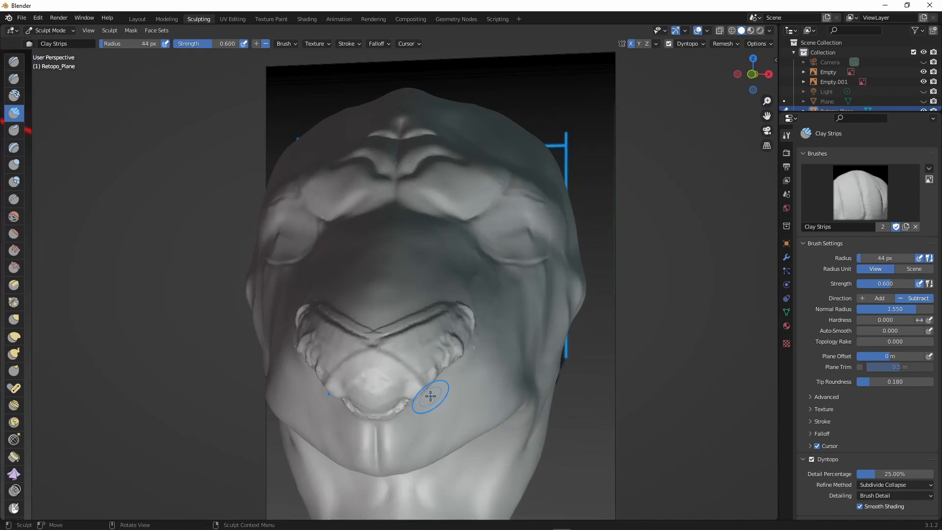
scroll(432, 395, up, 3)
mouse_move(417, 393)
mouse_down()
mouse_move(479, 360)
mouse_move(436, 432)
mouse_up()
Smooth the rough strips across the top and sides of the nose with the Smooth brush at 54 px.
middle_drag(435, 417, 403, 412)
key(shift+s)
key(s)
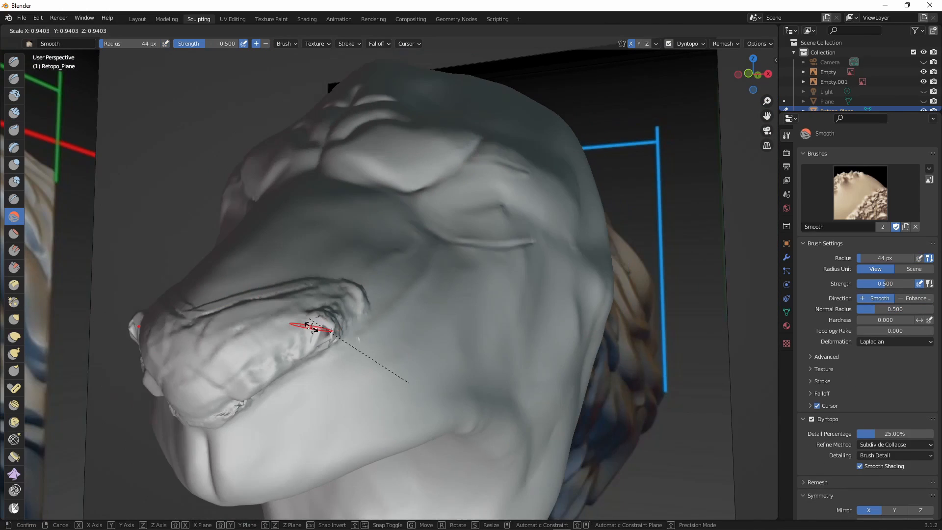
key(Escape)
key(f)
click(336, 334)
mouse_move(314, 316)
mouse_down()
mouse_move(273, 352)
mouse_move(293, 342)
mouse_up()
scroll(294, 343, down, 4)
mouse_move(295, 344)
middle_down()
mouse_move(343, 363)
mouse_move(392, 402)
middle_up()
drag(397, 393, 361, 412)
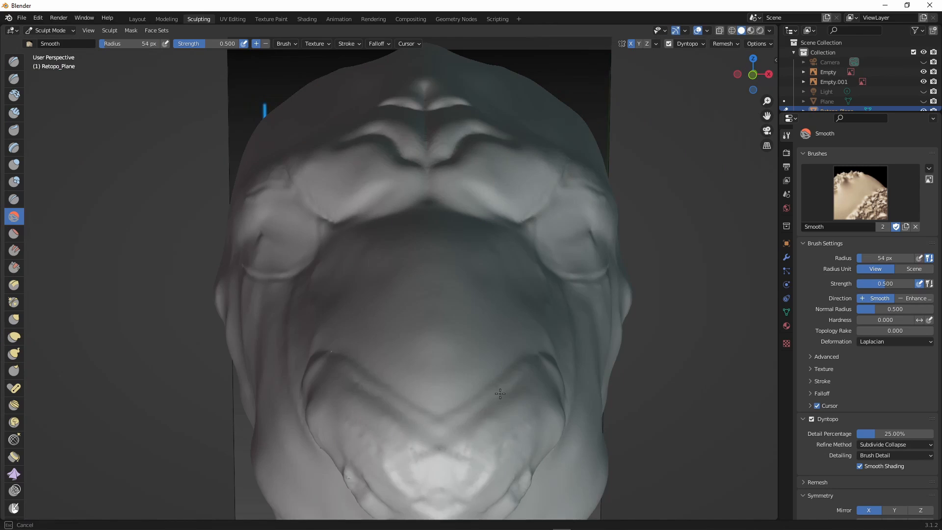
Blend the nose into the surrounding muzzle with more 54 px Smooth strokes from several angles.
middle_drag(392, 418, 422, 299)
scroll(422, 299, up, 4)
mouse_move(363, 295)
mouse_down()
mouse_move(290, 198)
mouse_move(321, 234)
mouse_up()
middle_drag(295, 290, 341, 295)
mouse_move(361, 172)
mouse_down()
mouse_move(383, 143)
mouse_move(569, 228)
mouse_move(495, 245)
mouse_up()
scroll(495, 245, down, 4)
middle_drag(496, 245, 432, 289)
mouse_move(442, 228)
mouse_down()
mouse_move(459, 275)
mouse_move(337, 255)
mouse_up()
mouse_move(423, 299)
middle_down()
mouse_move(468, 447)
mouse_move(638, 330)
mouse_move(454, 337)
mouse_move(425, 263)
mouse_move(399, 311)
mouse_move(412, 304)
mouse_move(470, 324)
middle_up()
scroll(406, 293, down, 6)
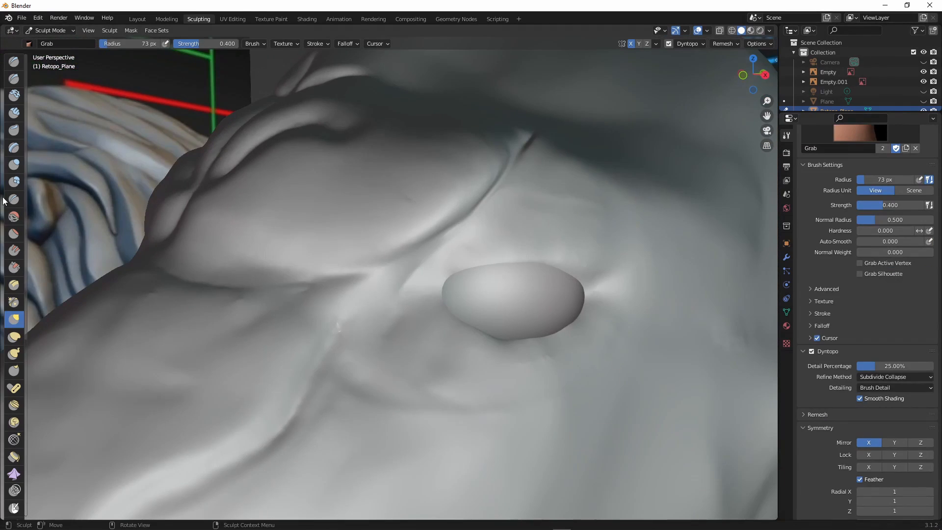
Form the upper eyelid ridge above the eyeball with adding Crease at 18 px radius and 0.5 strength.
click(16, 203)
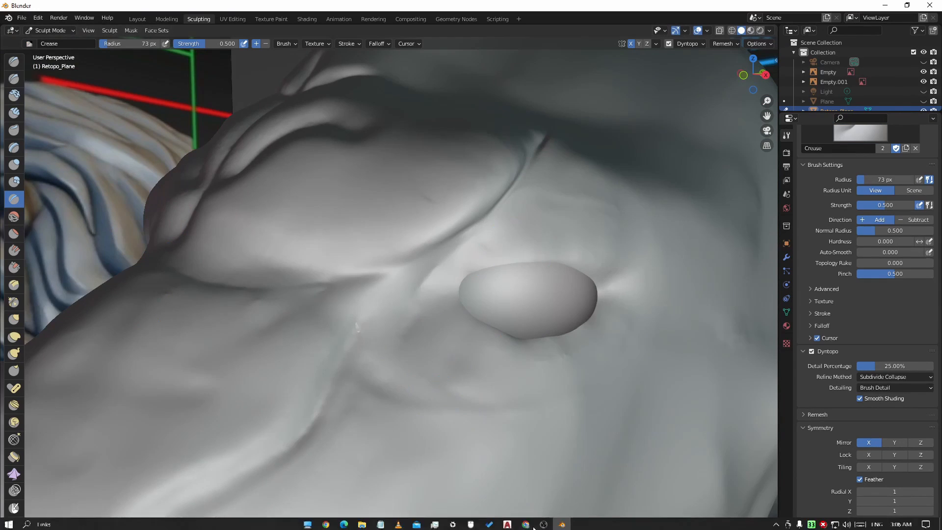
key(f)
click(521, 248)
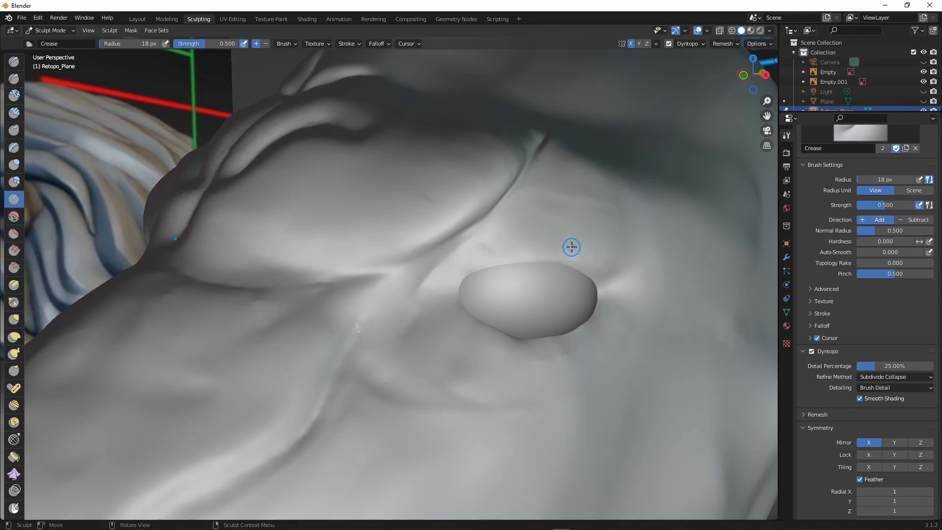
drag(572, 248, 452, 273)
key(ctrl+z)
drag(554, 241, 491, 249)
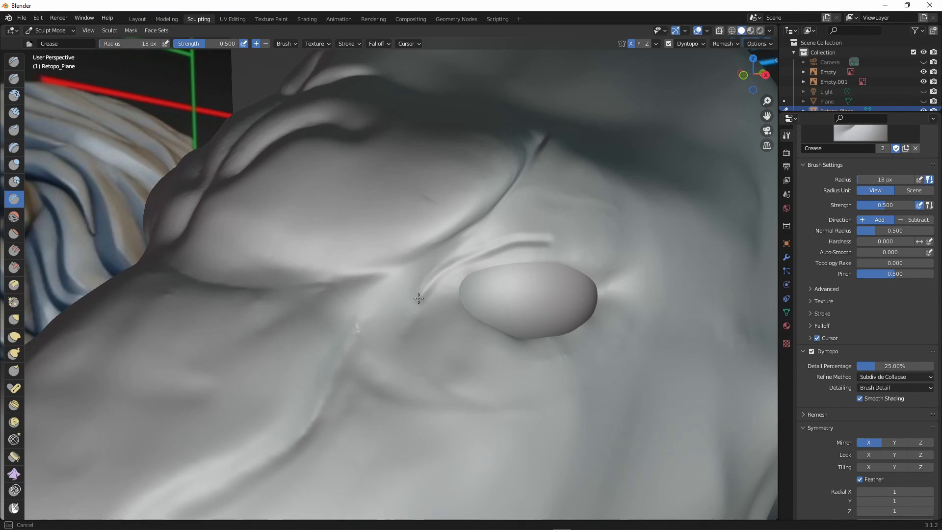
Complete the creased eyelid outline around the eyeball and deepen it with additional 18 px Crease strokes.
drag(583, 352, 596, 249)
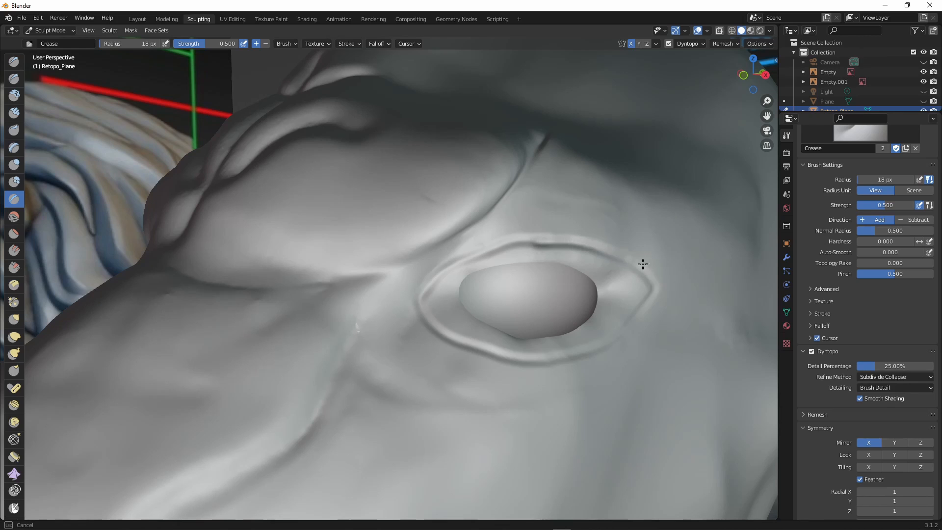
drag(453, 263, 638, 266)
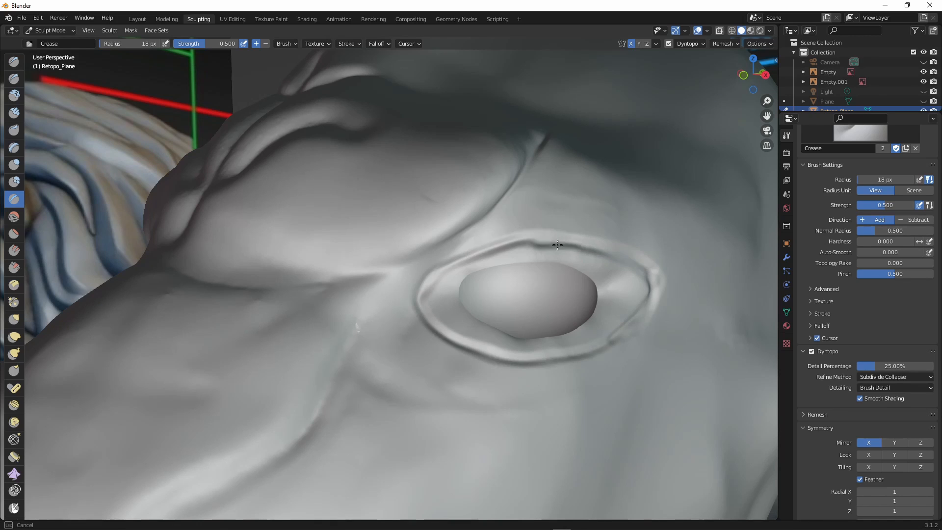
scroll(496, 267, up, 4)
mouse_move(483, 263)
mouse_down()
mouse_move(466, 306)
mouse_move(580, 441)
mouse_up()
scroll(540, 408, down, 2)
drag(501, 380, 590, 392)
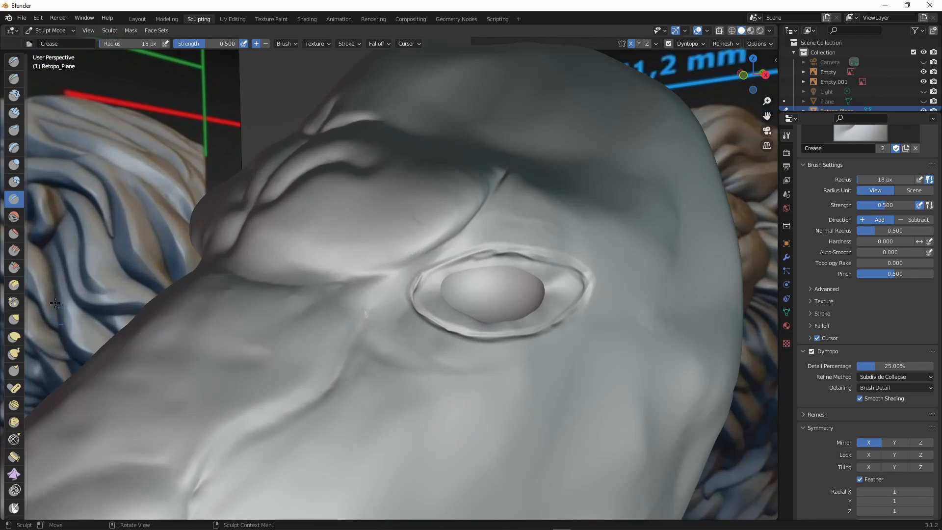
Soften the creased eyelid outline around the eyeball with a 45 px Smooth brush.
key(shift+s)
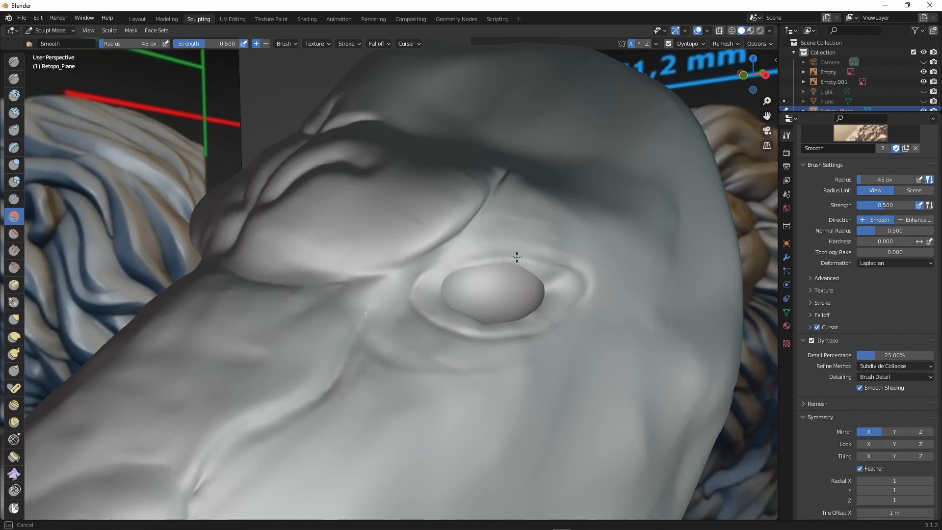
drag(552, 329, 478, 337)
scroll(505, 357, down, 11)
scroll(492, 332, up, 8)
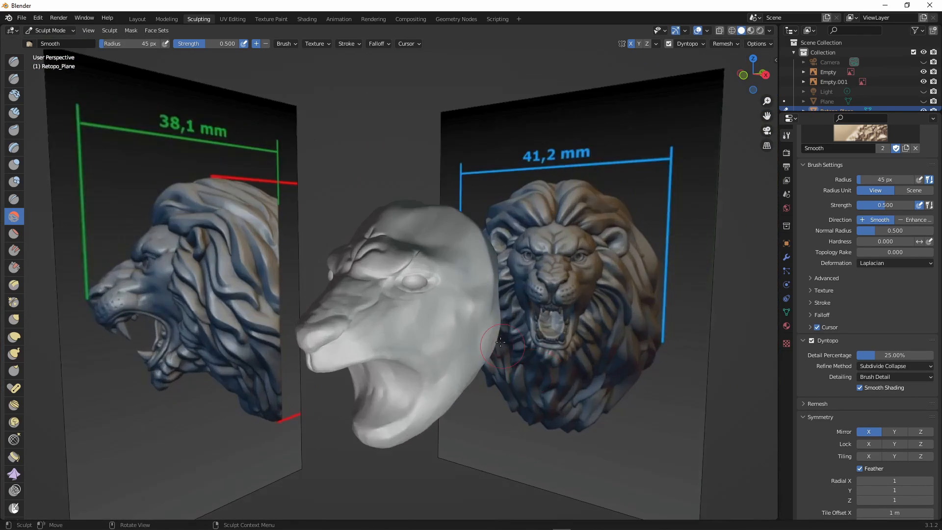
Pull the upper and lower eyelids into shape around the eyeball with the Grab brush at 84 px.
scroll(492, 331, up, 5)
key(g)
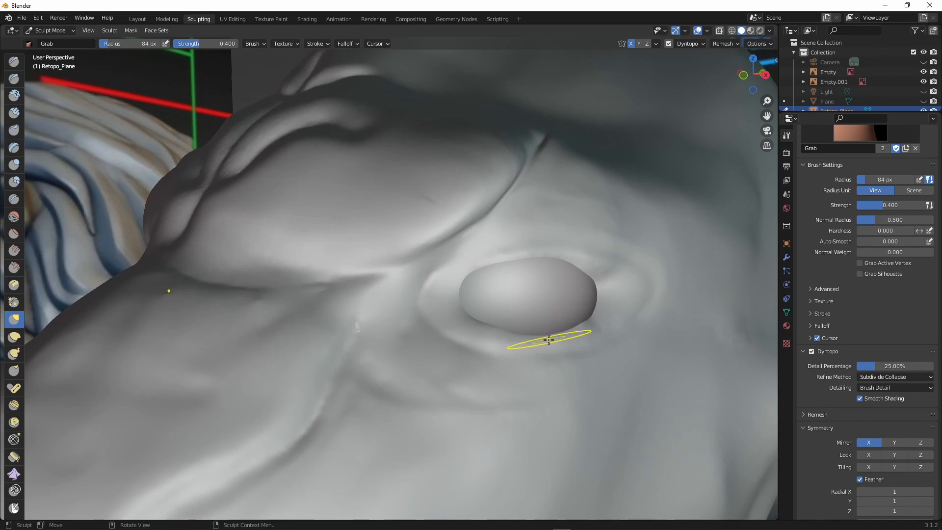
drag(480, 320, 468, 313)
scroll(549, 358, down, 12)
scroll(550, 343, up, 15)
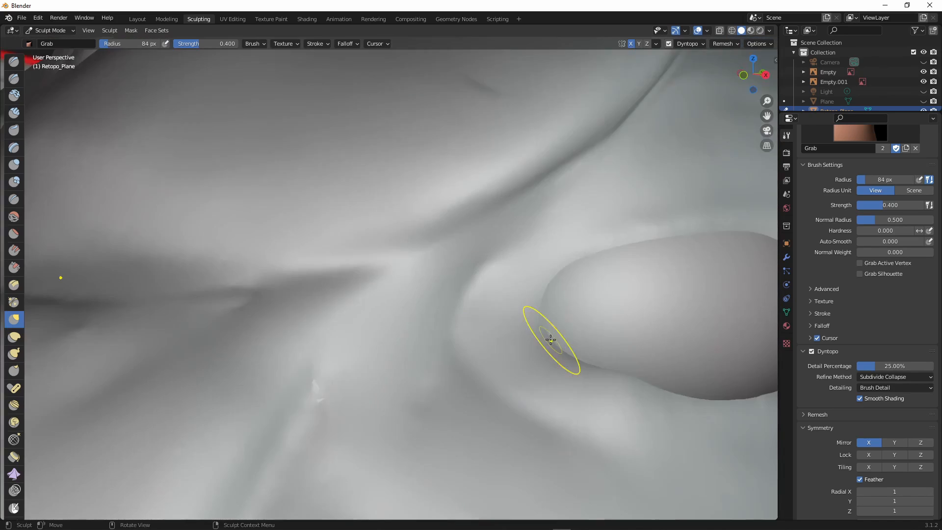
scroll(551, 339, down, 3)
drag(570, 257, 492, 261)
scroll(584, 334, down, 5)
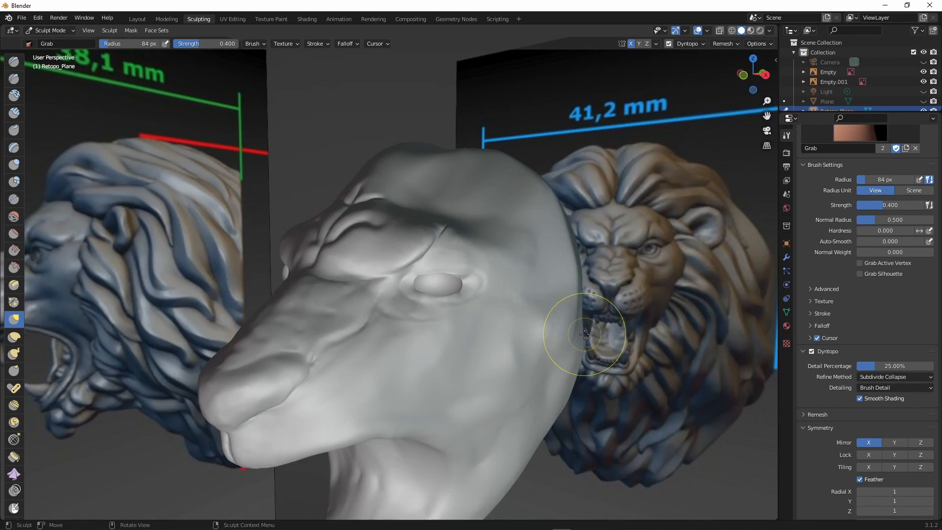
scroll(585, 334, up, 5)
scroll(587, 262, down, 5)
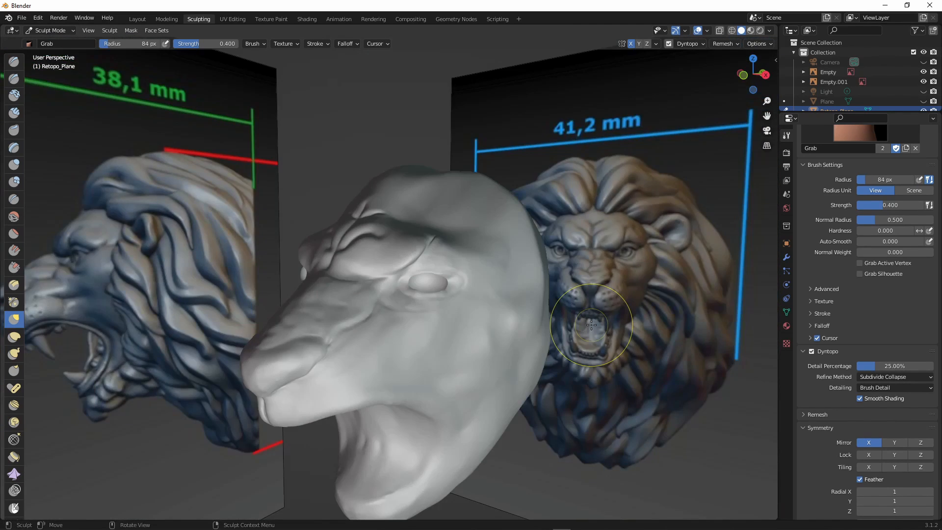
Crease the upper and lower eyelid lines and extend the outer eye corner toward the temple with an adding Crease brush at 14 px.
scroll(587, 262, up, 5)
key(shift+c)
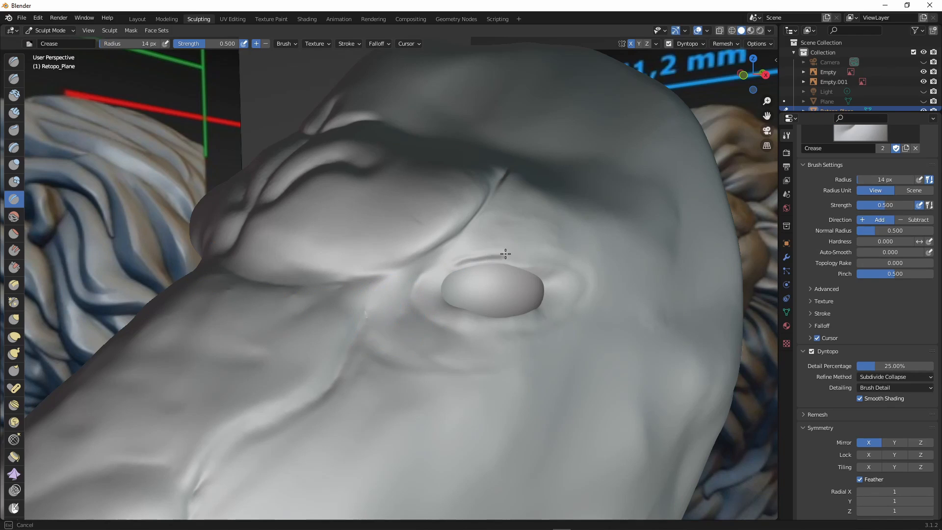
drag(506, 254, 508, 256)
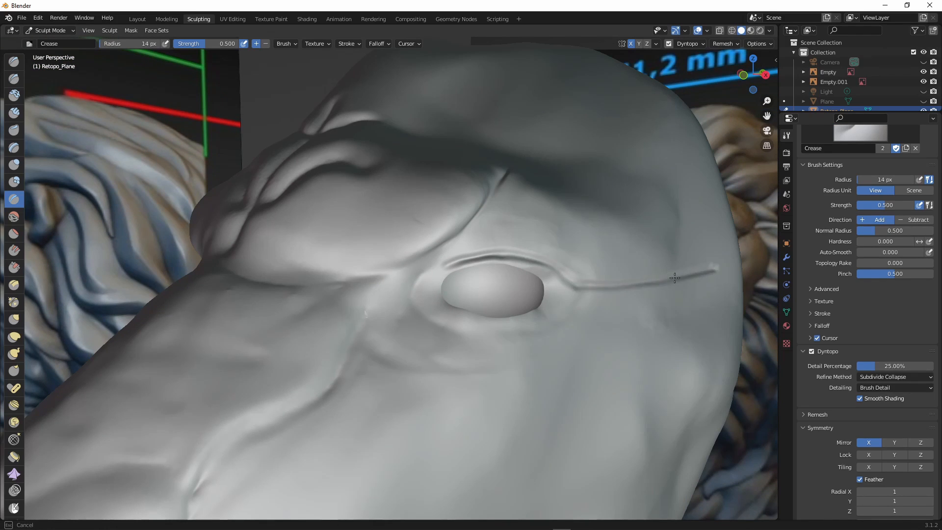
drag(668, 279, 660, 281)
scroll(482, 354, down, 5)
scroll(600, 306, up, 5)
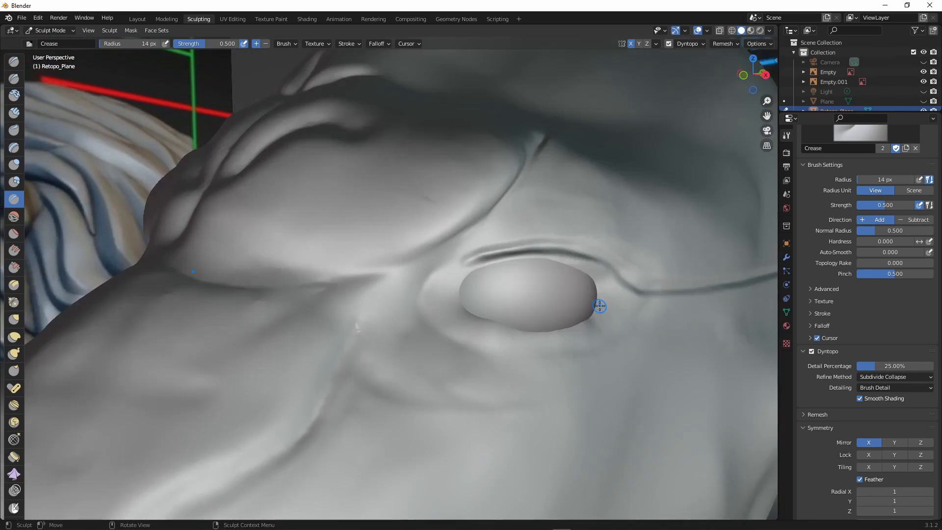
drag(627, 314, 656, 292)
Soften the new creases around the eyelids and outer eye corner with the Smooth brush at 28 px and 0.5 strength.
scroll(638, 304, down, 6)
mouse_move(441, 314)
middle_down()
mouse_move(564, 309)
mouse_move(417, 314)
mouse_move(486, 319)
middle_up()
scroll(442, 309, up, 4)
shift+drag(519, 294, 513, 298)
scroll(471, 310, up, 6)
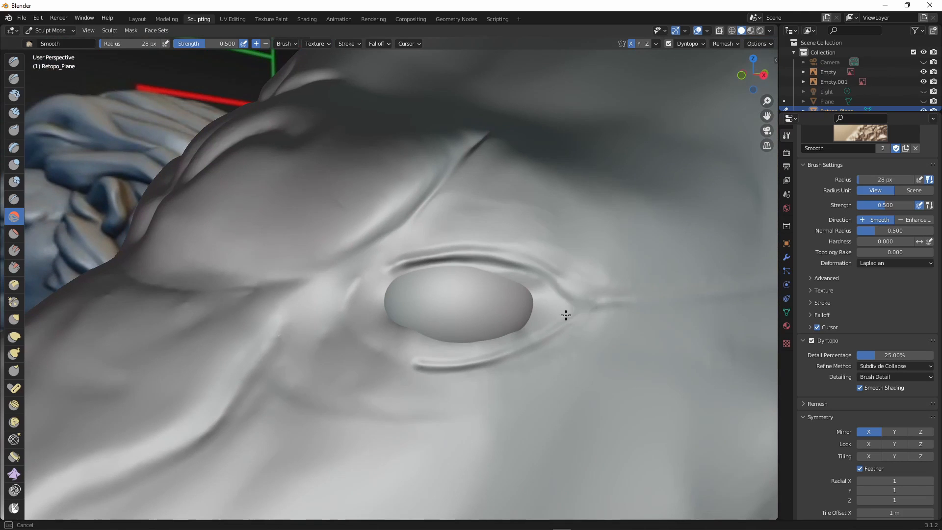
mouse_move(474, 341)
mouse_down()
mouse_move(496, 240)
mouse_move(516, 268)
mouse_up()
scroll(516, 275, down, 8)
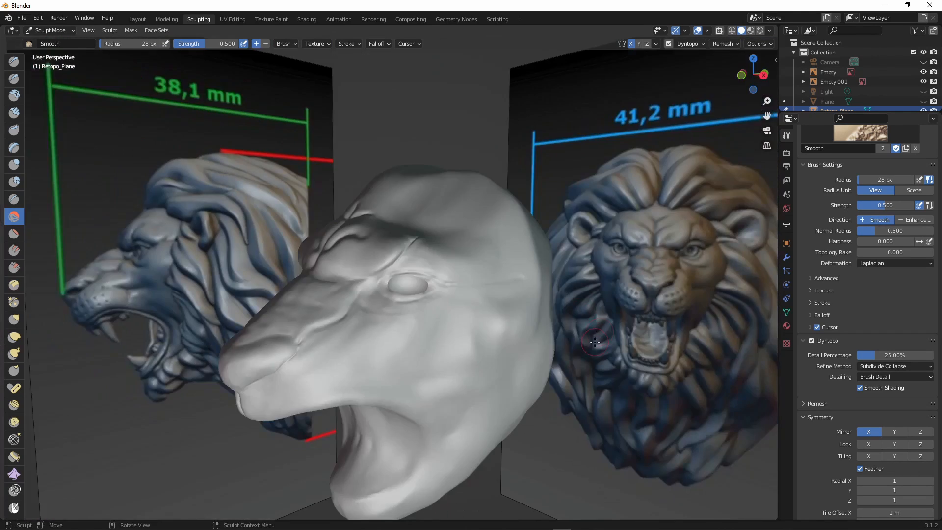
Carve dents along the side of the muzzle with a subtracting Blob brush at 65 px, and return its direction to Add.
mouse_move(589, 314)
middle_down()
mouse_move(637, 324)
mouse_move(598, 319)
mouse_move(655, 290)
middle_up()
scroll(466, 349, up, 4)
middle_drag(467, 349, 449, 370)
click(14, 182)
click(911, 220)
key(f)
click(477, 369)
drag(479, 367, 464, 359)
middle_drag(466, 366, 382, 380)
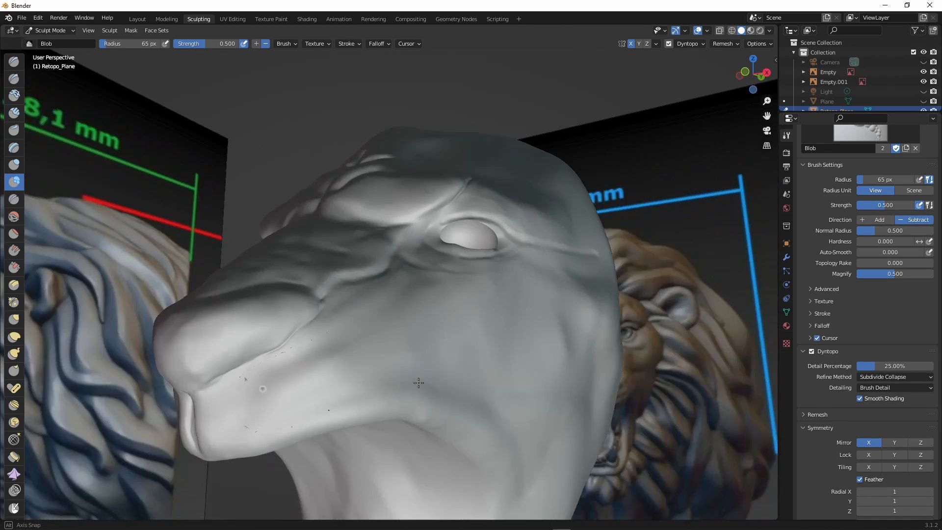
scroll(314, 378, up, 4)
drag(300, 362, 219, 417)
drag(286, 381, 209, 442)
scroll(209, 442, down, 4)
middle_drag(255, 417, 294, 392)
mouse_move(326, 339)
mouse_down()
mouse_move(299, 379)
mouse_move(253, 389)
mouse_up()
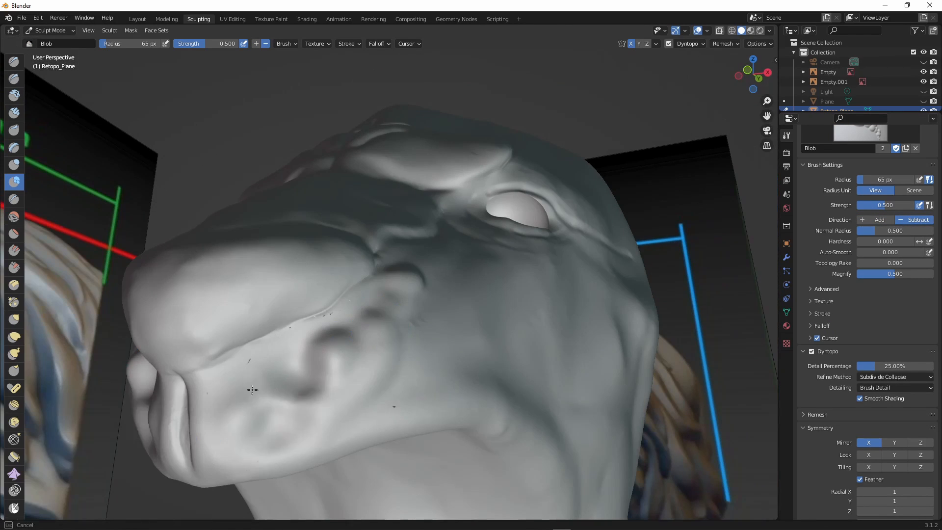
middle_drag(255, 393, 326, 410)
click(876, 220)
Smooth the sides of the muzzle and the area beneath the nose with the Smooth brush at 65 px and 0.5 strength.
mouse_move(647, 348)
middle_down()
mouse_move(507, 358)
mouse_move(612, 393)
mouse_move(463, 392)
middle_up()
scroll(463, 392, down, 4)
mouse_move(304, 383)
middle_down()
mouse_move(381, 357)
mouse_move(309, 351)
middle_up()
key(shift+s)
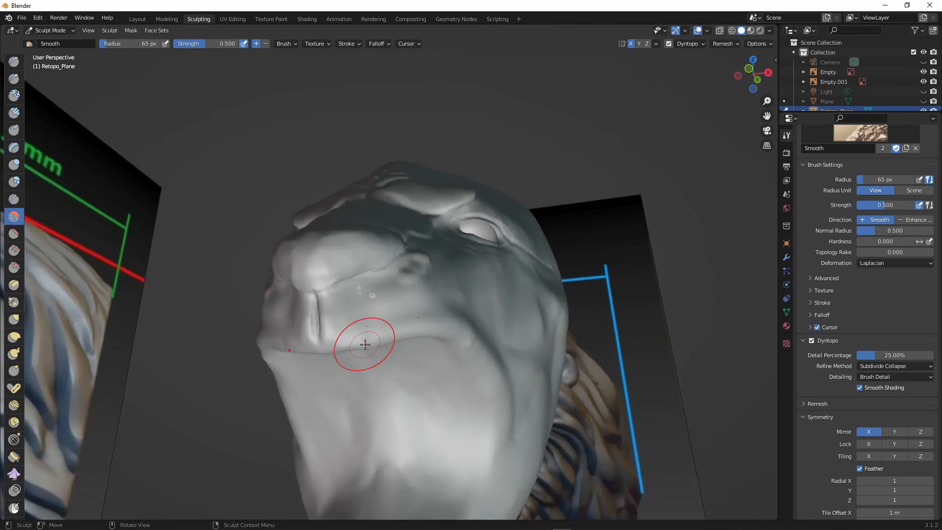
scroll(364, 345, up, 3)
mouse_move(353, 359)
mouse_down()
mouse_move(328, 393)
mouse_move(280, 334)
mouse_up()
middle_drag(402, 314, 408, 360)
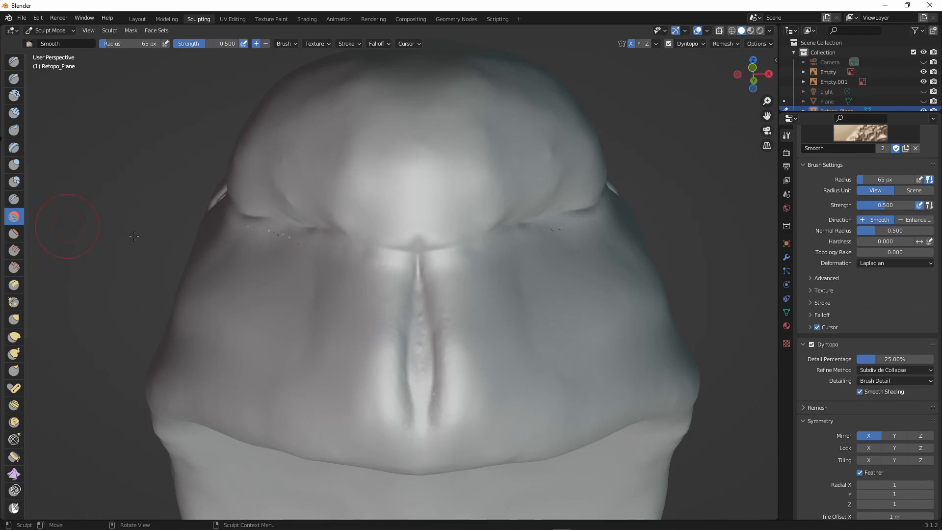
drag(250, 231, 292, 260)
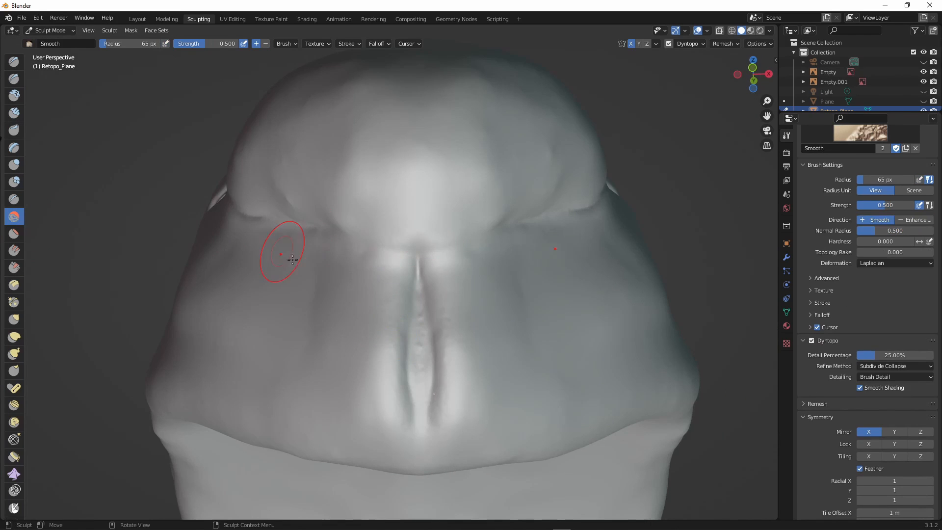
Build up the muzzle pads below the nose with overlapping Clay Strips strokes at 65 px radius and 0.6 strength.
click(15, 113)
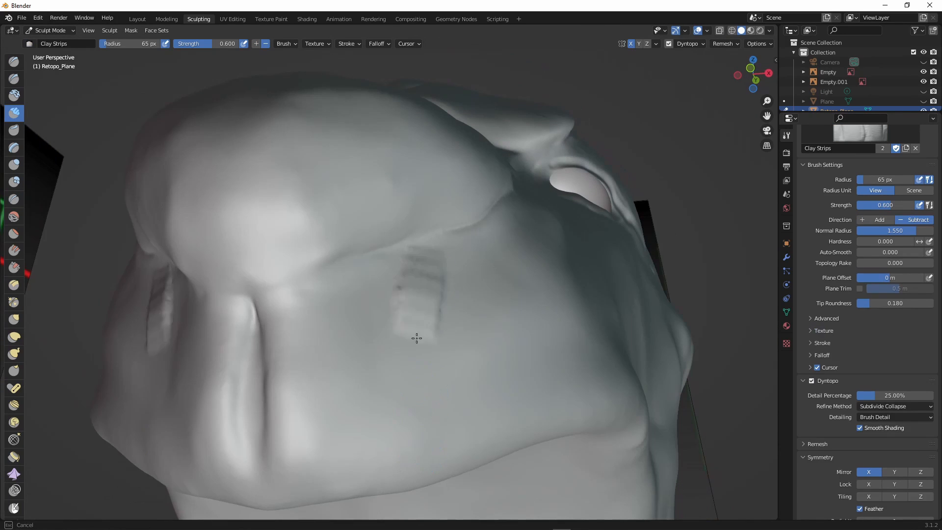
drag(162, 279, 172, 451)
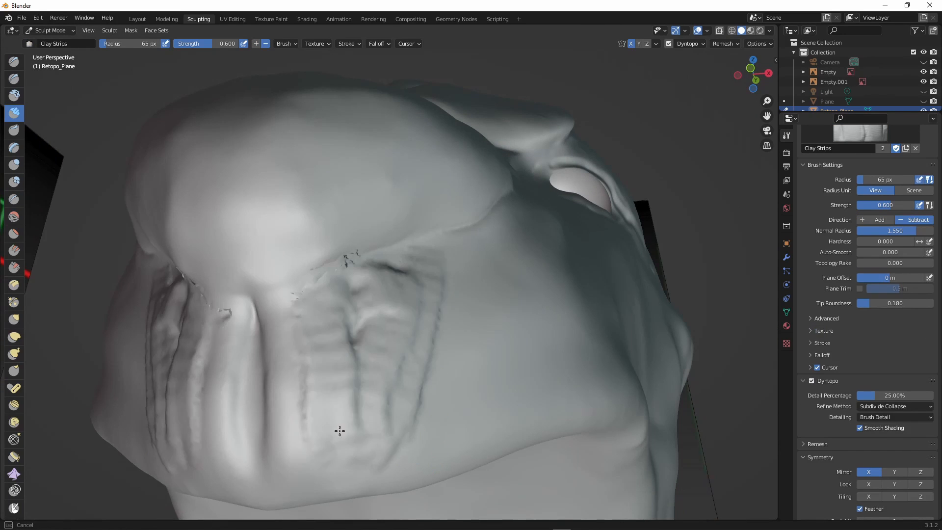
drag(451, 241, 550, 275)
drag(607, 307, 476, 417)
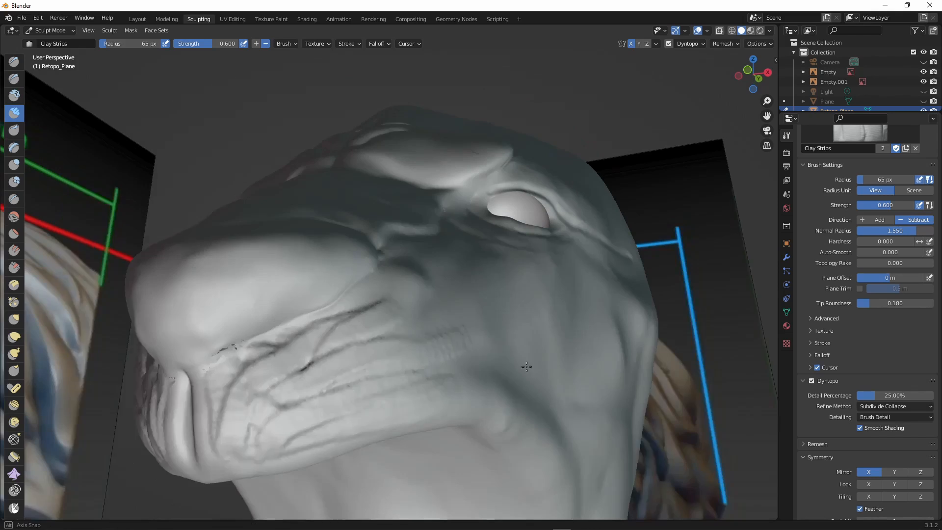
drag(255, 359, 328, 330)
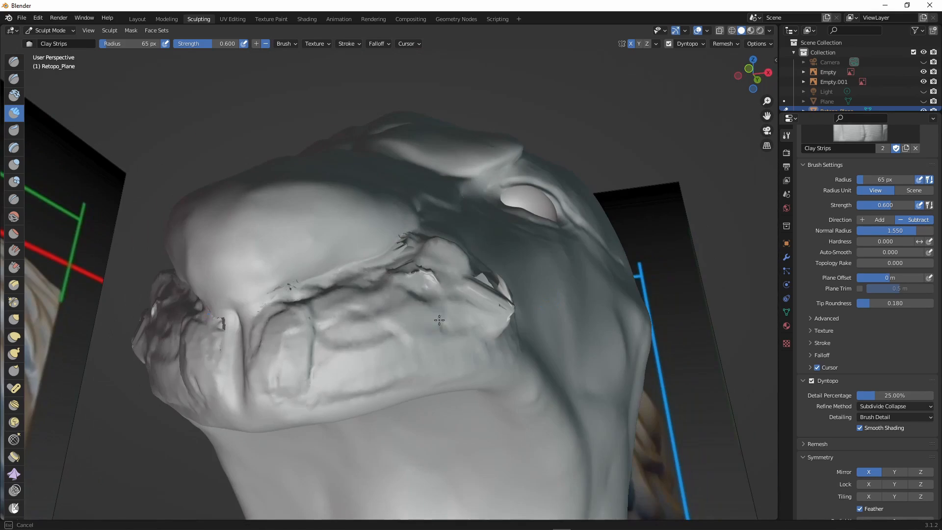
Blend the rough clay strokes on the muzzle pads with the Smooth brush at 65 px and 0.5 strength.
key(s)
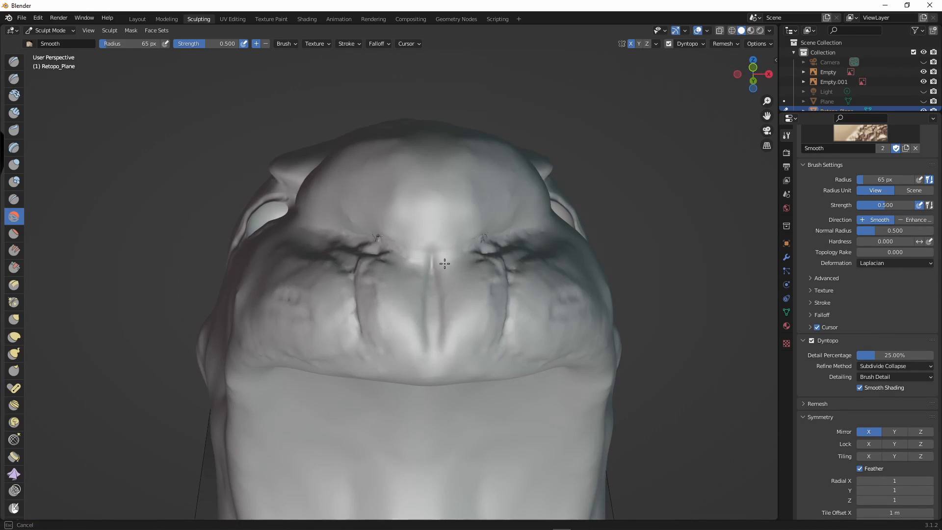
drag(446, 259, 496, 255)
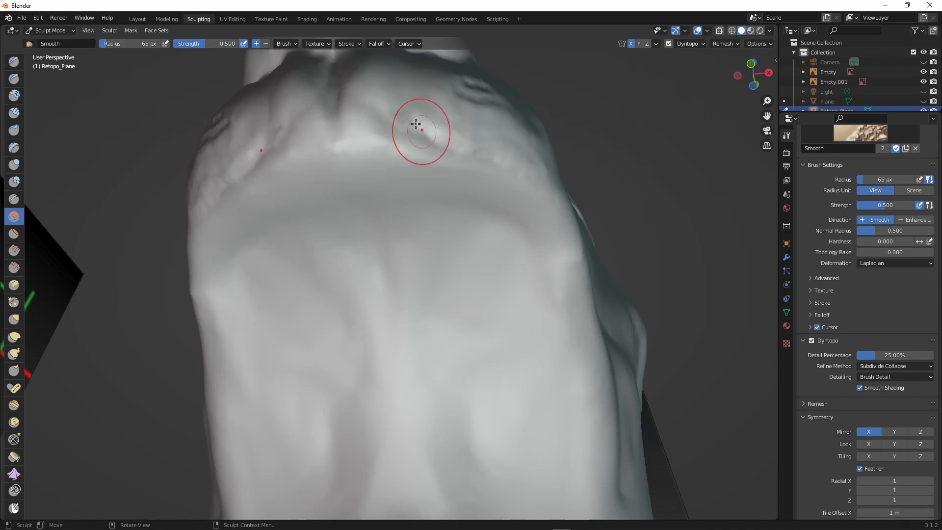
middle_drag(496, 165, 322, 363)
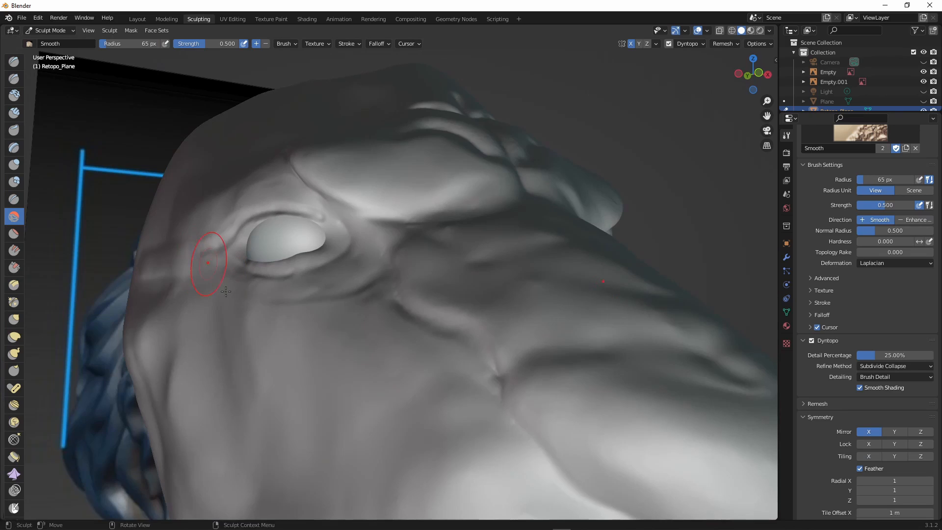
Add further volume to the muzzle pads and the back of the mouth with Clay Strips at 35 px and 68 px radius.
middle_drag(211, 253, 356, 343)
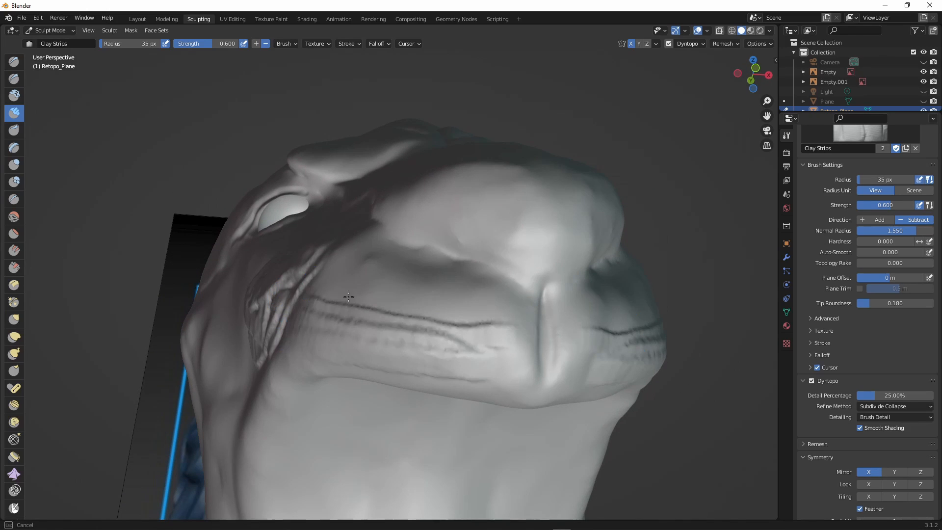
middle_drag(348, 297, 464, 350)
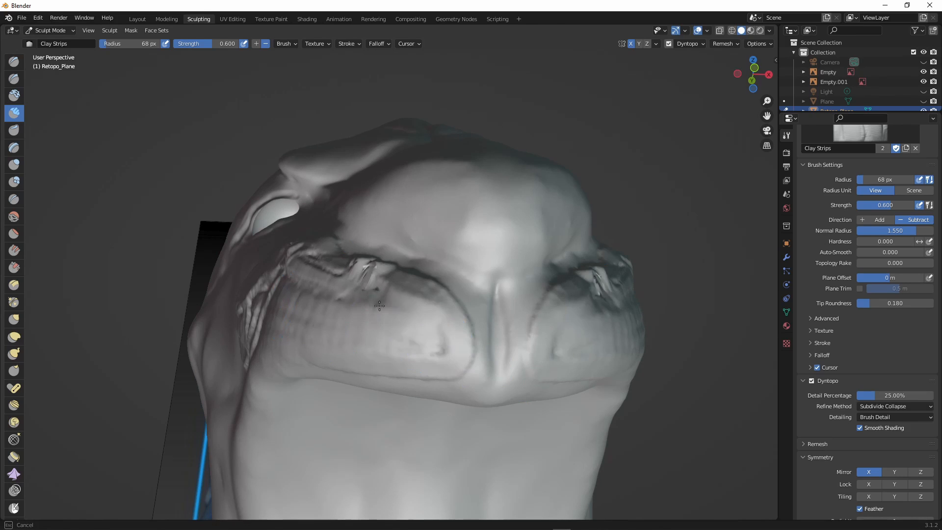
mouse_move(380, 305)
mouse_down()
mouse_move(365, 287)
mouse_move(388, 314)
mouse_up()
middle_drag(369, 294, 361, 343)
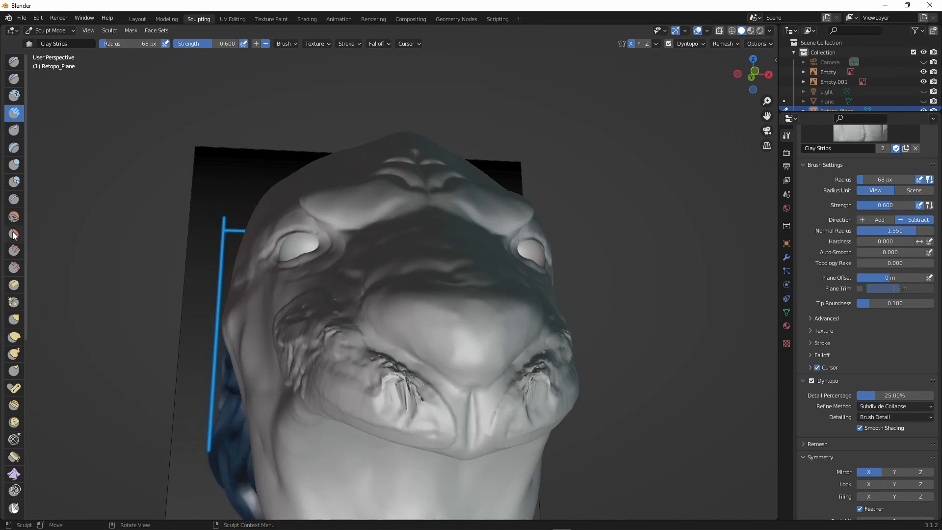
Smooth the enlarged muzzle pads and the cheeks behind them with the Smooth brush at 68 px and 0.5 strength.
click(13, 216)
middle_drag(363, 275, 375, 300)
mouse_move(430, 395)
middle_down()
mouse_move(491, 269)
mouse_move(603, 433)
mouse_move(397, 286)
middle_up()
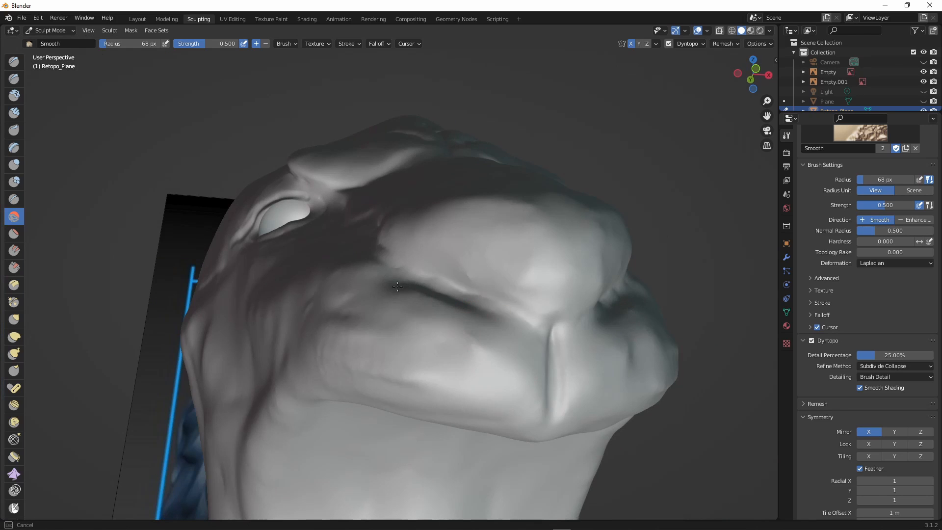
mouse_move(298, 303)
middle_down()
mouse_move(405, 434)
mouse_move(499, 389)
mouse_move(496, 449)
mouse_move(360, 454)
mouse_move(358, 409)
middle_up()
mouse_move(358, 410)
middle_down()
mouse_move(339, 403)
mouse_move(349, 401)
middle_up()
ctrl+middle_drag(350, 401, 347, 370)
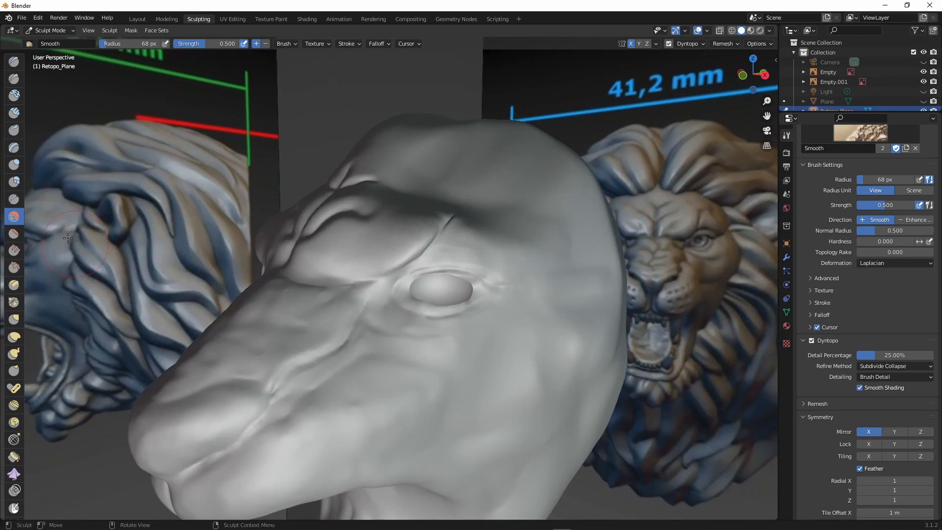
Layer Clay Strips strokes along the side of the muzzle and toward the cheek, adjusting the brush radius between strokes.
key(c)
ctrl+middle_drag(392, 457, 395, 425)
mouse_move(353, 370)
mouse_down()
mouse_move(254, 439)
mouse_move(265, 442)
mouse_up()
key(f)
click(269, 439)
drag(273, 438, 422, 394)
middle_drag(399, 426, 457, 389)
drag(457, 389, 437, 427)
middle_drag(439, 426, 448, 421)
drag(448, 420, 442, 442)
Fill out the muzzle pads and upper cheeks with Clay Strips at 51 px radius and 0.6 strength.
mouse_move(445, 439)
middle_down()
mouse_move(463, 406)
mouse_move(457, 387)
middle_up()
key(f)
click(461, 373)
drag(454, 348, 453, 414)
middle_drag(523, 405, 536, 315)
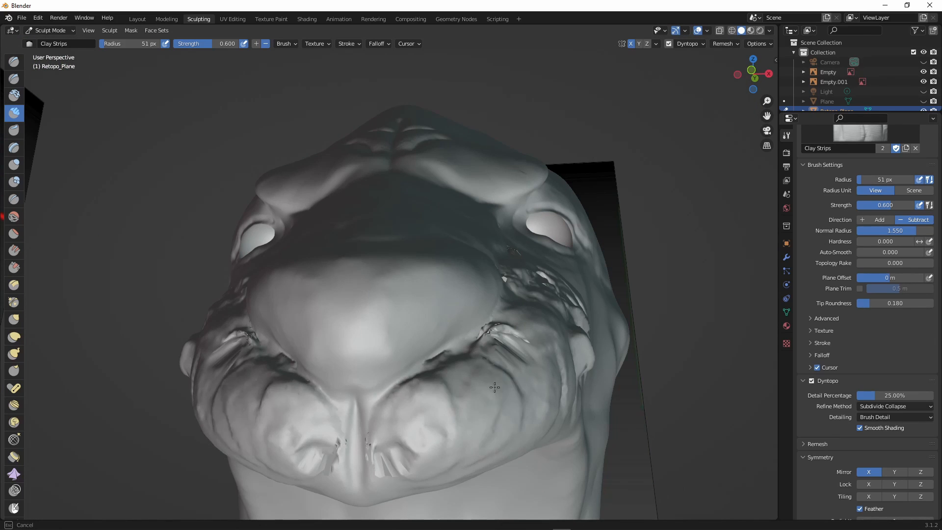
middle_drag(567, 342, 484, 351)
mouse_move(392, 363)
middle_down()
mouse_move(530, 361)
mouse_move(479, 451)
middle_up()
Smooth the built-up muzzle and cheeks into rounded forms with the Smooth brush at 51 px and 0.5 strength.
click(14, 216)
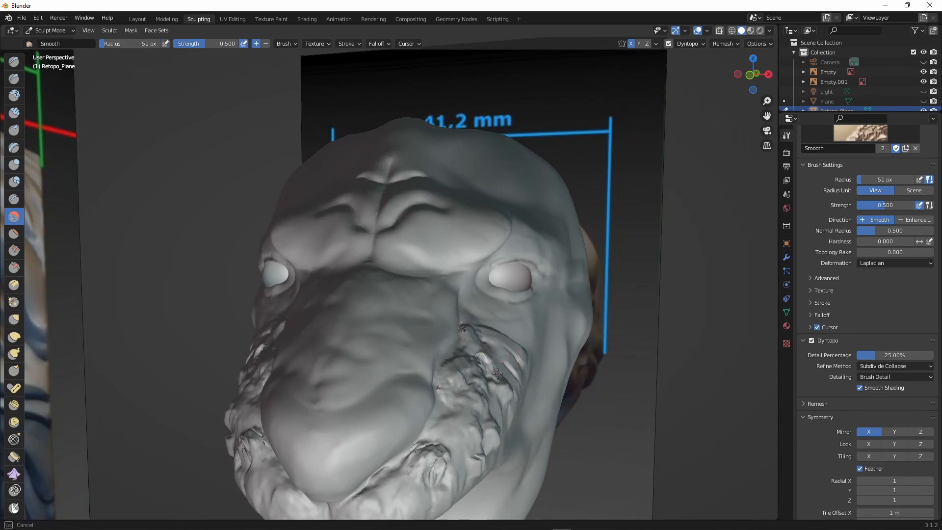
mouse_move(555, 417)
middle_down()
mouse_move(415, 364)
mouse_move(323, 404)
middle_up()
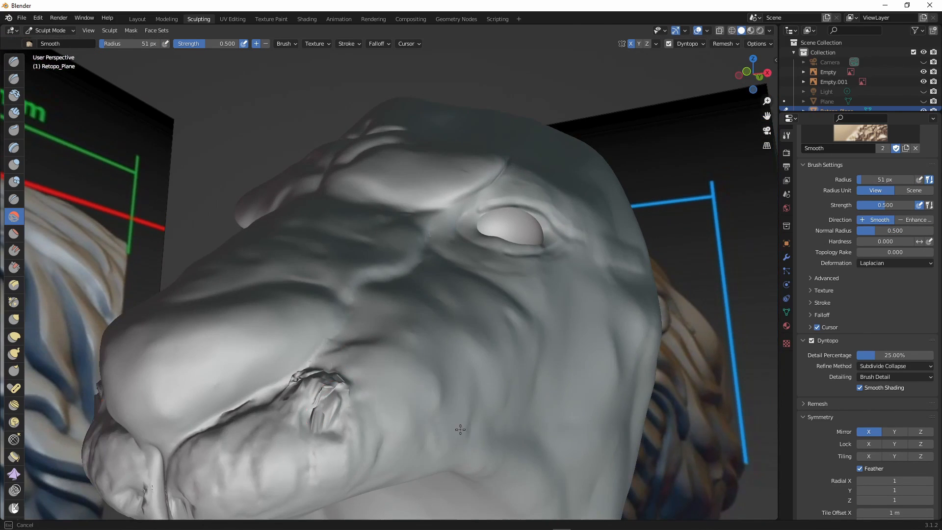
middle_drag(460, 430, 461, 430)
middle_drag(429, 394, 452, 306)
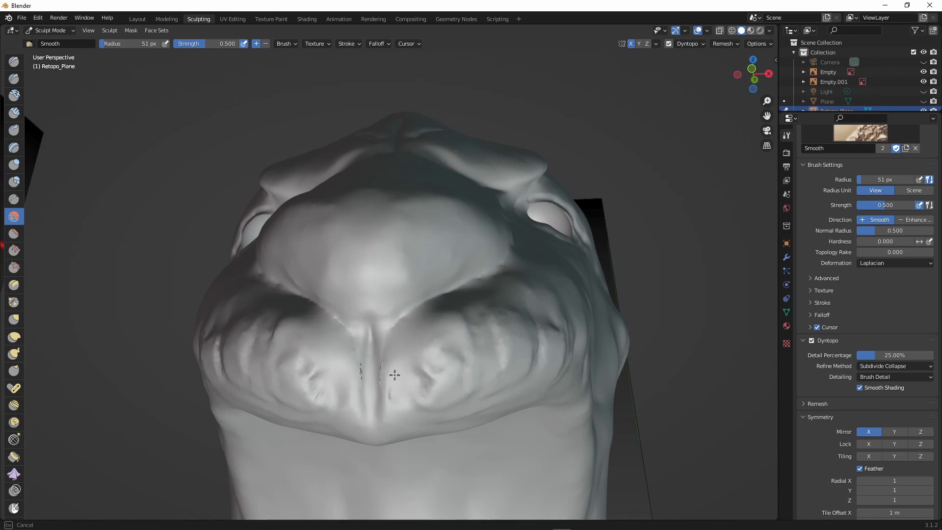
middle_drag(518, 329, 268, 383)
middle_drag(193, 427, 350, 342)
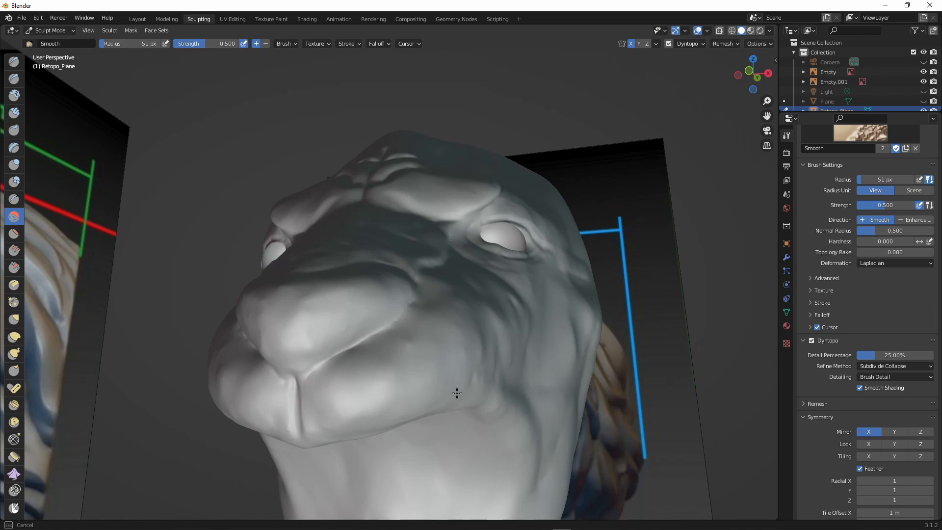
middle_drag(457, 393, 1, 277)
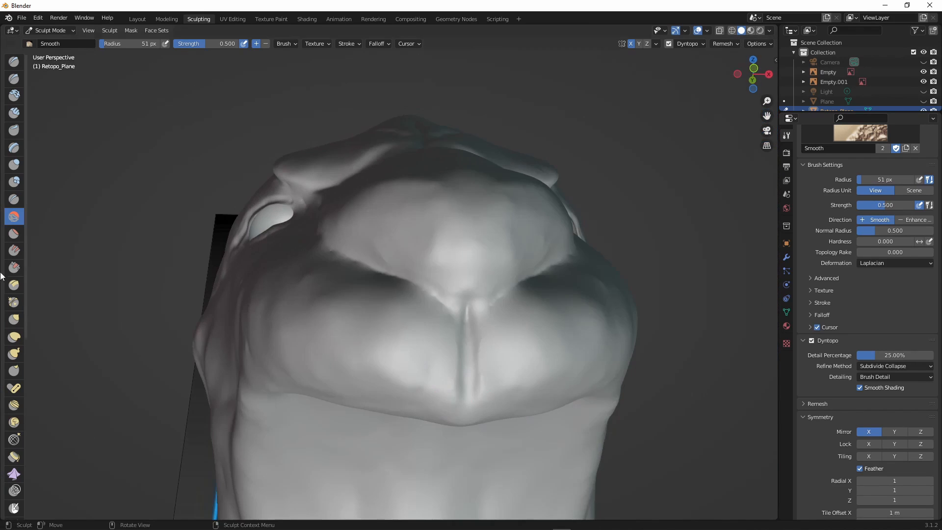
Sharpen the lower border of the nose down to the central lip groove with an adding Crease brush at 19 px.
click(14, 200)
middle_drag(365, 314, 342, 319)
key(f)
click(456, 308)
drag(484, 284, 383, 336)
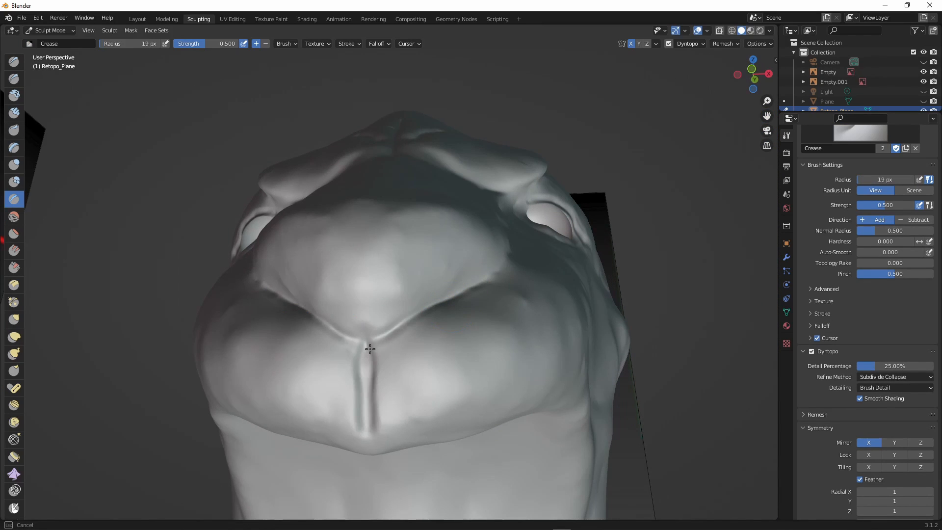
middle_drag(489, 281, 311, 383)
scroll(247, 431, down, 5)
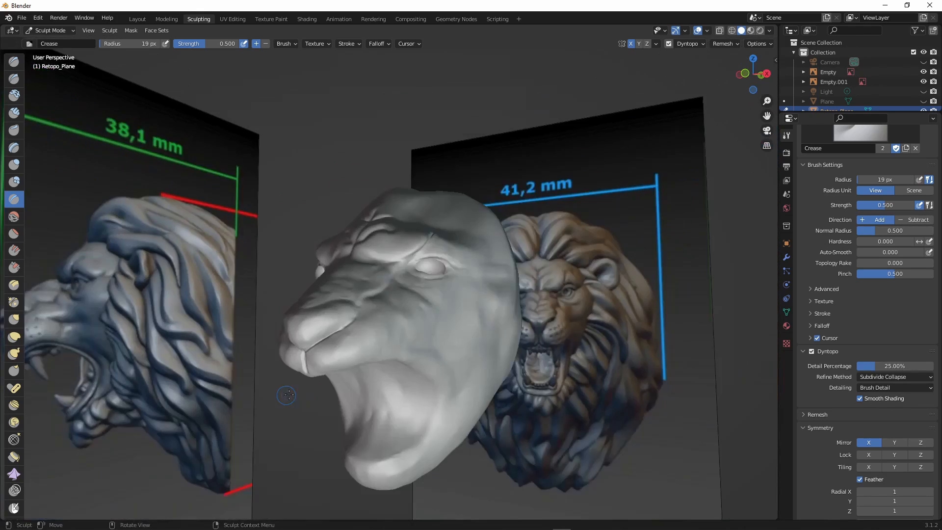
Define the vertical groove between the two muzzle pads with the 19 px Crease brush.
scroll(248, 431, up, 5)
middle_drag(247, 432, 370, 332)
drag(364, 325, 365, 336)
scroll(365, 339, down, 5)
mouse_move(365, 343)
middle_down()
mouse_move(368, 421)
mouse_move(408, 395)
mouse_move(324, 339)
middle_up()
Soften the creased central lip groove with the Smooth brush at 33 px and 0.5 strength.
click(14, 216)
scroll(365, 374, up, 4)
drag(312, 455, 332, 441)
scroll(328, 439, down, 4)
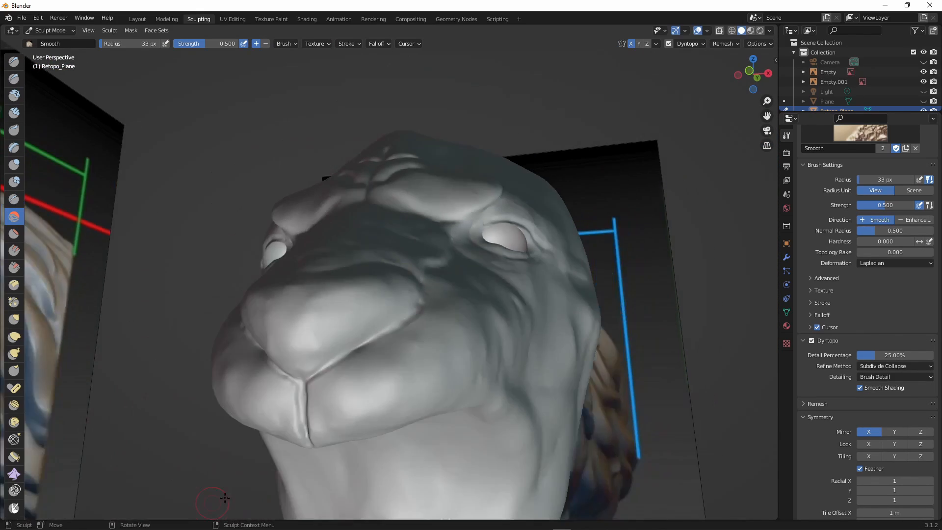
scroll(283, 440, up, 4)
mouse_move(324, 415)
middle_down()
mouse_move(266, 444)
mouse_move(312, 419)
mouse_move(299, 412)
middle_up()
scroll(284, 440, down, 5)
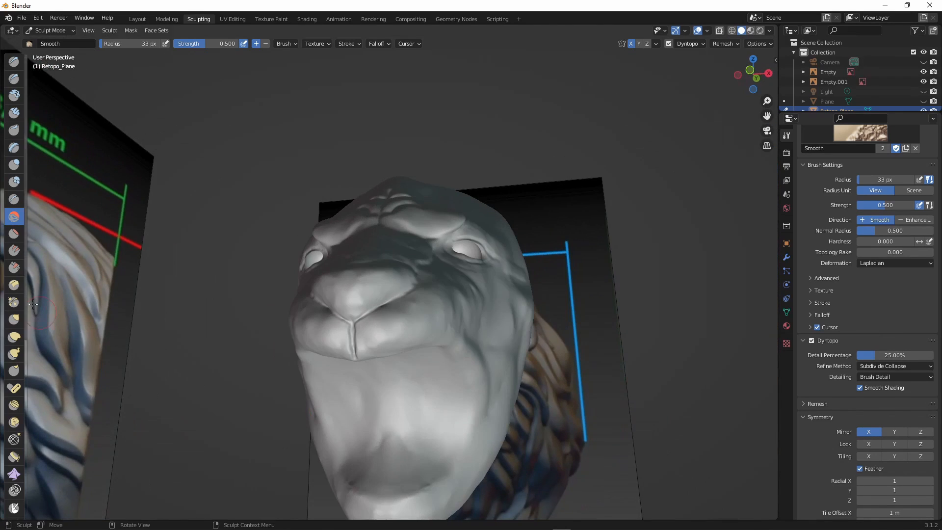
Add a row of whisker bumps along the upper muzzle pads with the Blob brush at 13 px and strength 1.
click(14, 181)
scroll(421, 333, up, 4)
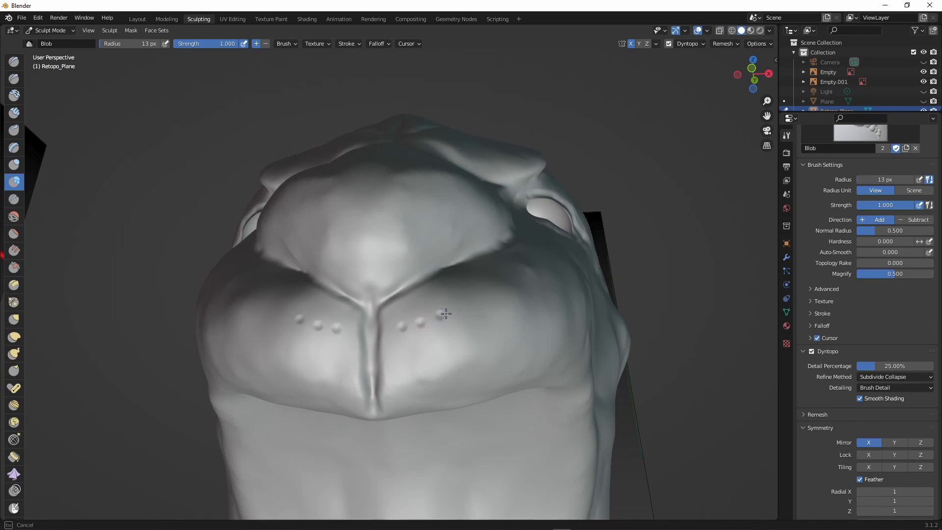
middle_drag(470, 305, 235, 365)
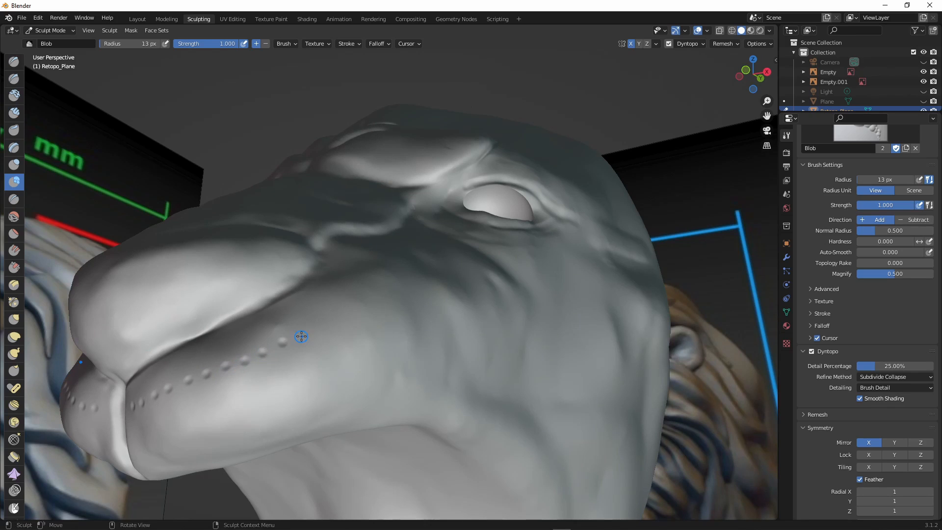
middle_drag(352, 314, 298, 358)
Start a second whisker row beside the central lip groove and enlarge the upper row's bumps with the Blob brush at 18 px.
scroll(482, 313, up, 3)
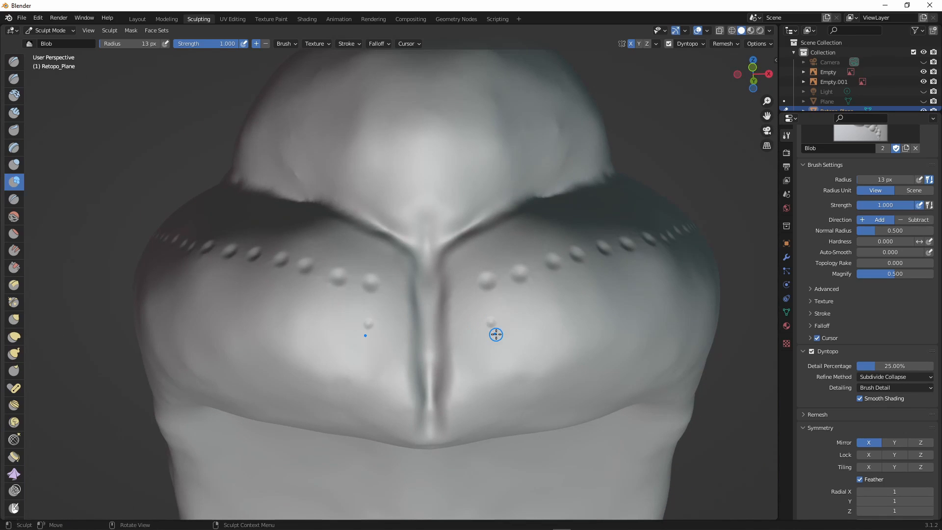
middle_drag(528, 316, 311, 340)
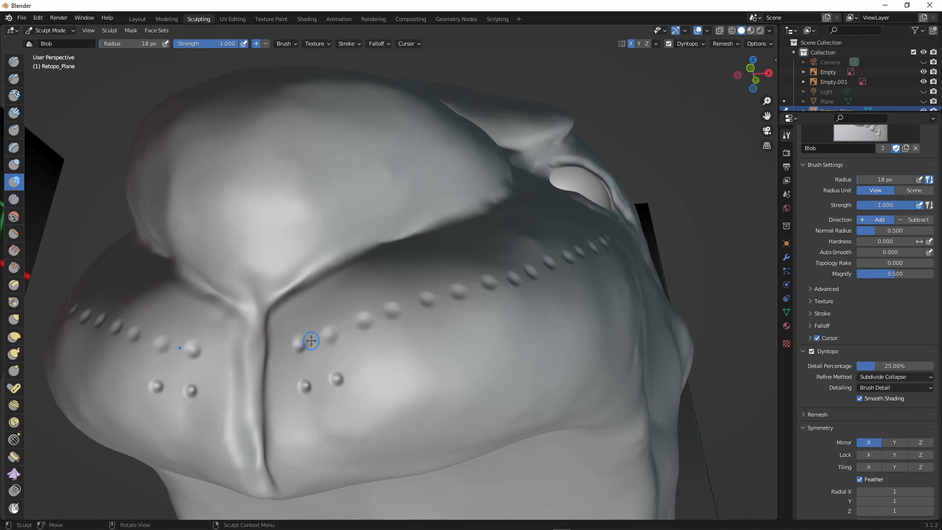
middle_drag(425, 300, 316, 393)
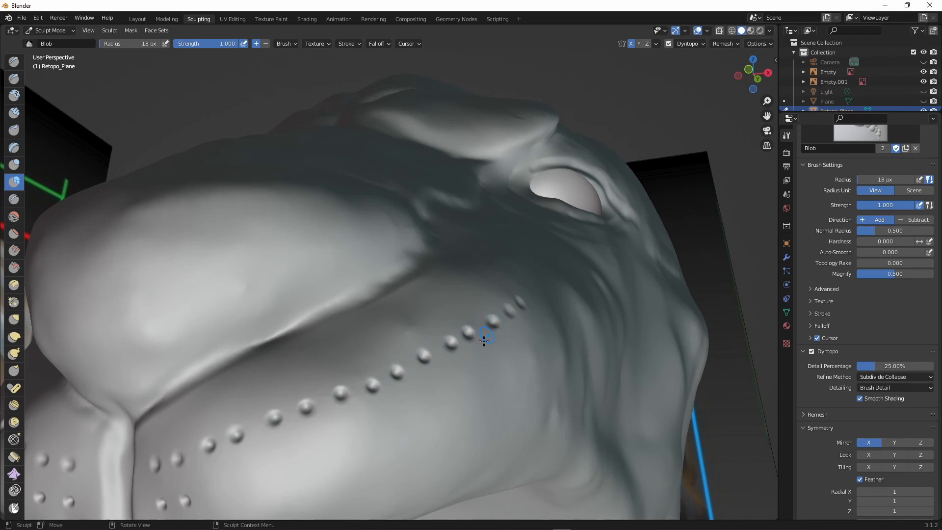
middle_drag(484, 341, 343, 404)
scroll(391, 343, down, 4)
scroll(343, 404, up, 5)
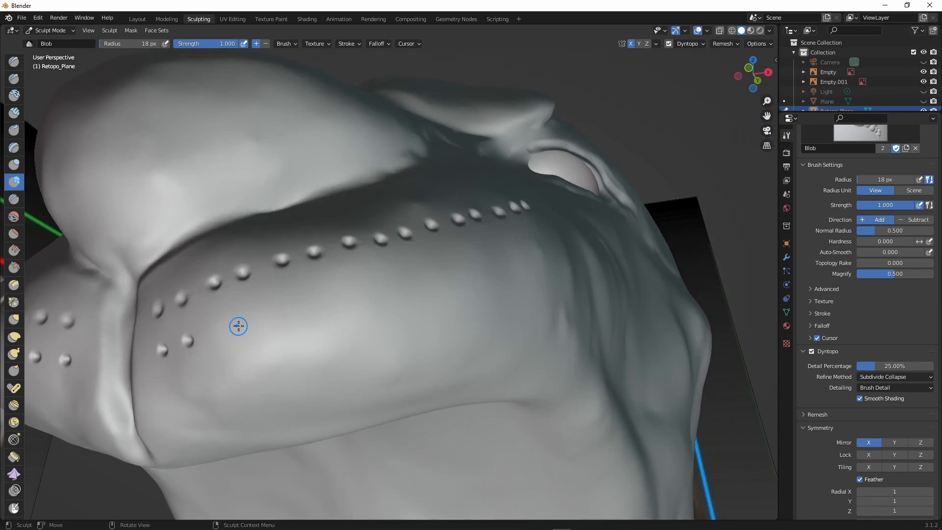
Complete the second whisker row and add a third row below it with the Blob brush at 22 px.
key(bracketright)
key(bracketright)
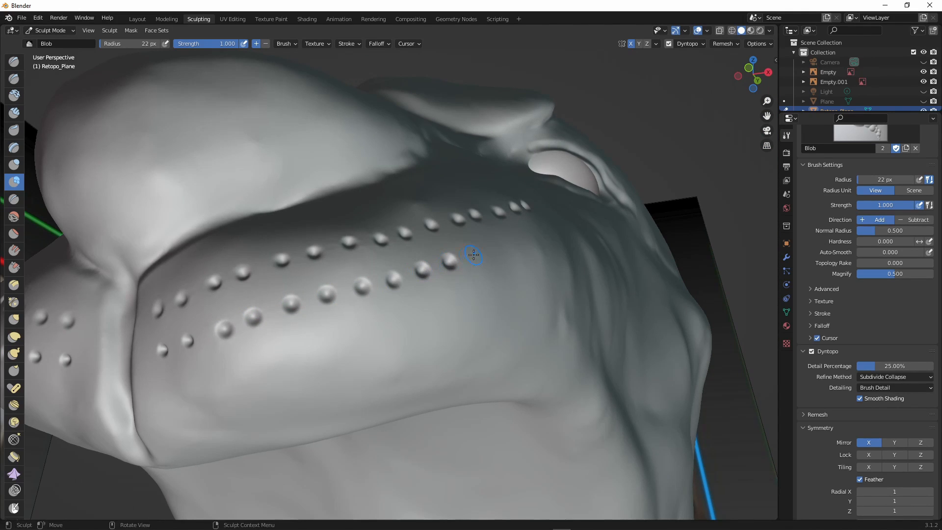
middle_drag(541, 230, 454, 400)
click(280, 370)
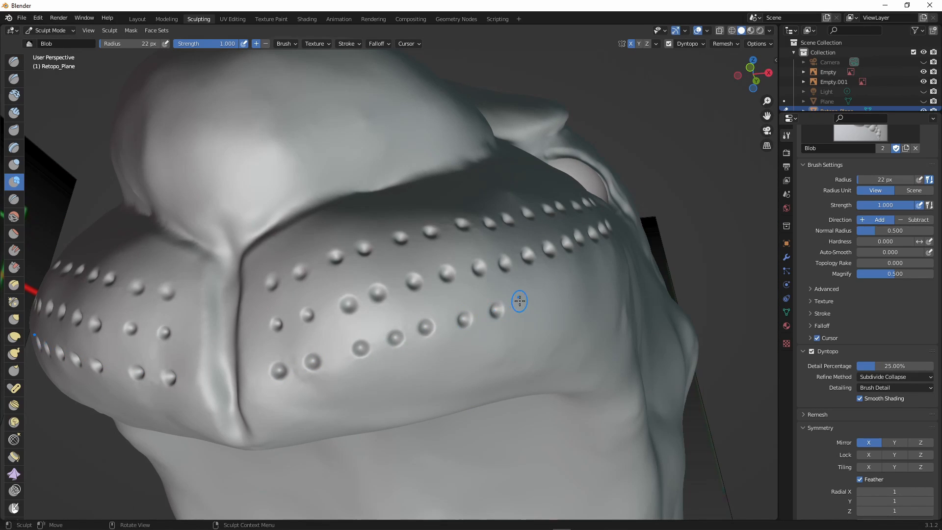
middle_drag(563, 285, 415, 357)
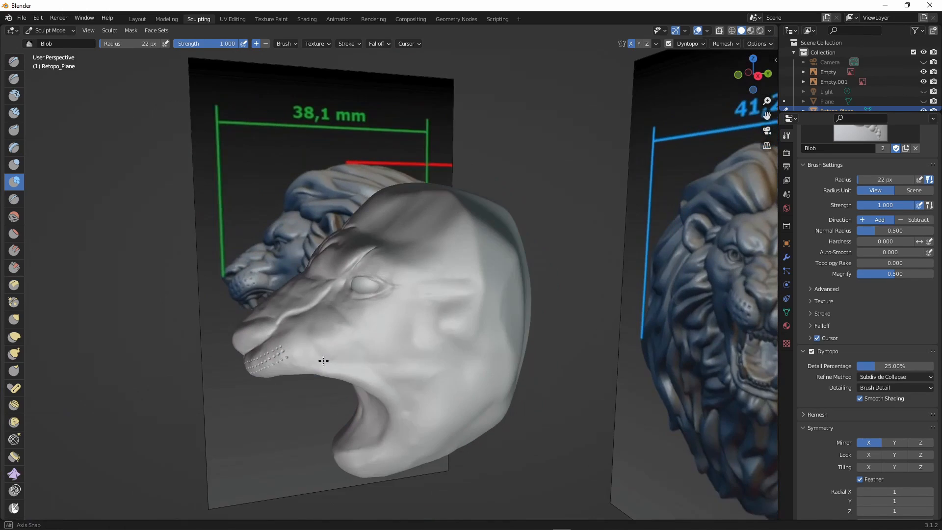
Soften the whisker bumps on the muzzle pads with the Smooth brush.
key(shift+s)
drag(462, 279, 427, 373)
scroll(427, 373, down, 4)
Switch to the Layer brush at strength 1 and set its direction to Subtract for the mouth edge.
mouse_move(427, 373)
middle_down()
mouse_move(363, 363)
mouse_move(464, 432)
mouse_move(431, 406)
mouse_move(384, 390)
mouse_move(236, 388)
mouse_move(589, 501)
mouse_move(520, 364)
mouse_move(1, 180)
middle_up()
click(13, 147)
mouse_move(491, 339)
middle_down()
mouse_move(370, 352)
mouse_move(471, 344)
middle_up()
scroll(324, 348, up, 5)
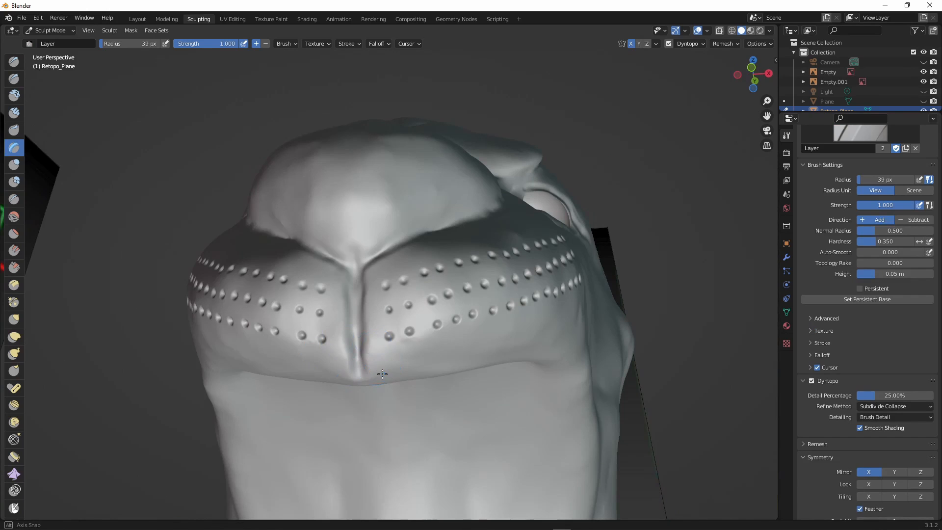
middle_drag(383, 374, 372, 344)
scroll(827, 314, up, 3)
scroll(535, 289, down, 6)
mouse_move(535, 290)
middle_down()
mouse_move(451, 334)
mouse_move(503, 361)
middle_up()
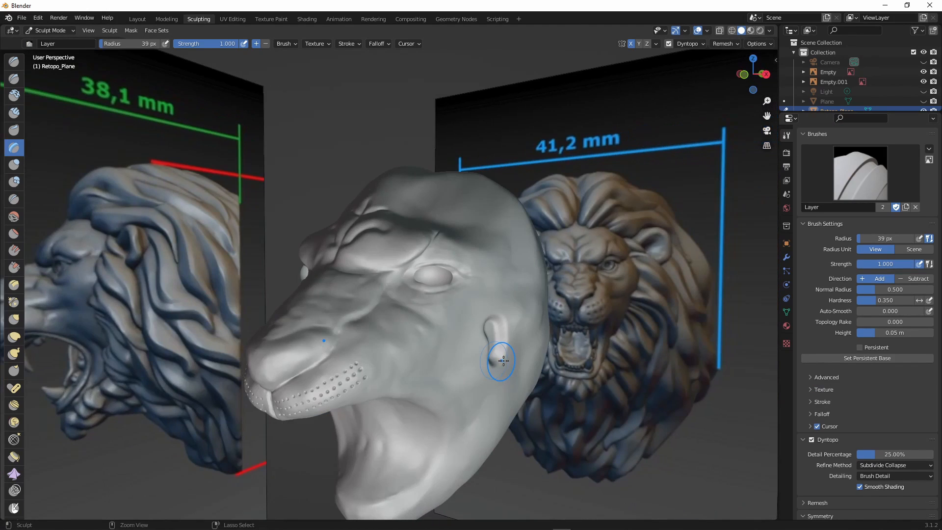
click(911, 280)
Try to shape the upper lip's edge with the subtracting Layer brush at 36 px and strength 1.
mouse_move(392, 457)
middle_down()
mouse_move(458, 351)
mouse_move(422, 314)
middle_up()
scroll(459, 351, up, 5)
key(f)
click(419, 287)
drag(411, 288, 413, 316)
middle_drag(521, 315, 438, 339)
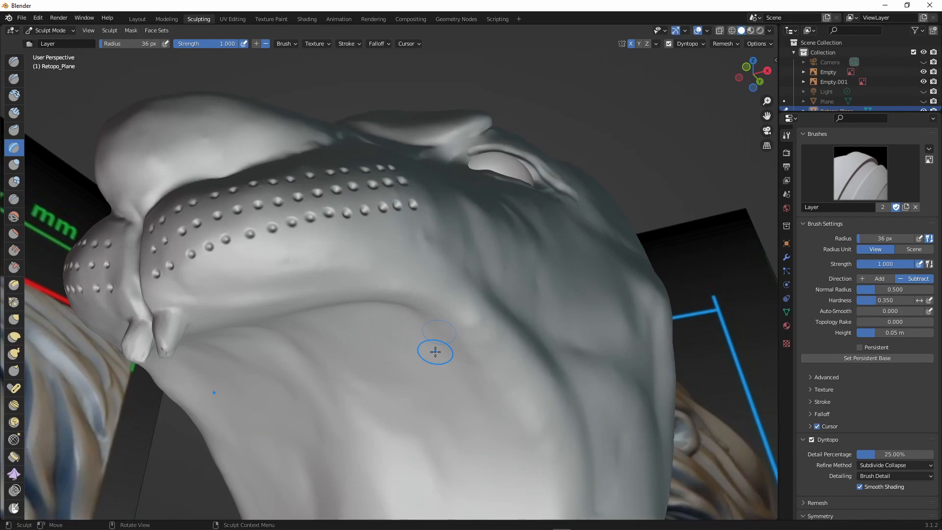
key(ctrl+z)
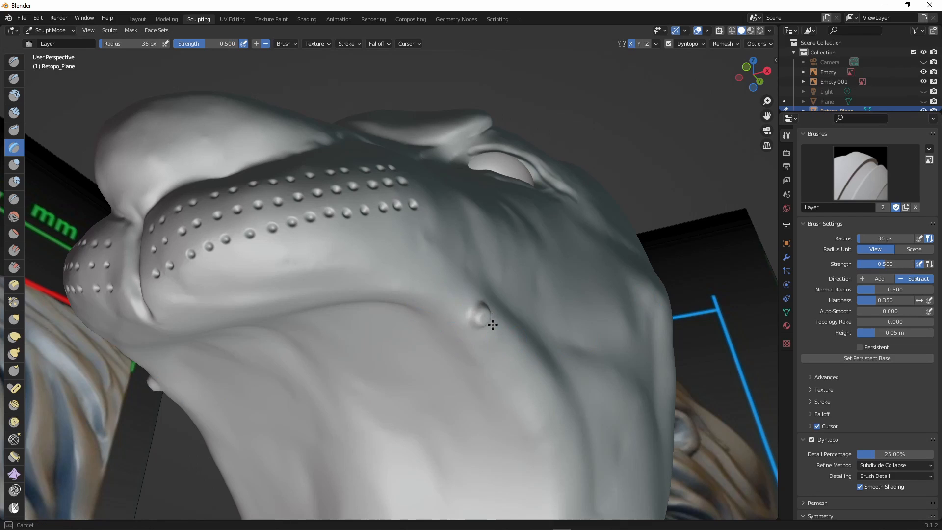
Try the subtracting Layer brush at 36 px and 0.5 strength around the corner of the mouth.
drag(493, 325, 509, 349)
middle_drag(515, 364, 465, 366)
middle_drag(315, 399, 360, 300)
drag(492, 280, 508, 282)
mouse_move(520, 314)
middle_down()
mouse_move(465, 329)
mouse_move(510, 334)
middle_up()
key(ctrl+z)
Raise a rim along the upper lip's edge with the subtracting Layer brush at 53 px and 0.5 strength.
middle_drag(433, 352, 448, 342)
key(f)
click(343, 228)
drag(477, 232, 544, 239)
scroll(504, 346, down, 2)
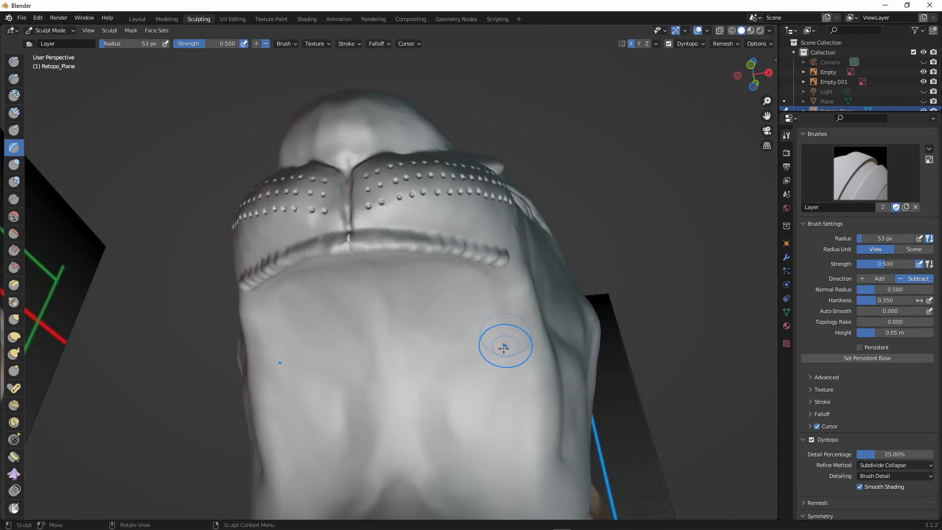
middle_drag(505, 347, 314, 386)
Extend the raised lip rim around the side of the mouth to the lower jaw with the 26 px Layer brush.
key(f)
click(294, 343)
drag(290, 342, 301, 342)
scroll(415, 400, down, 2)
key(f)
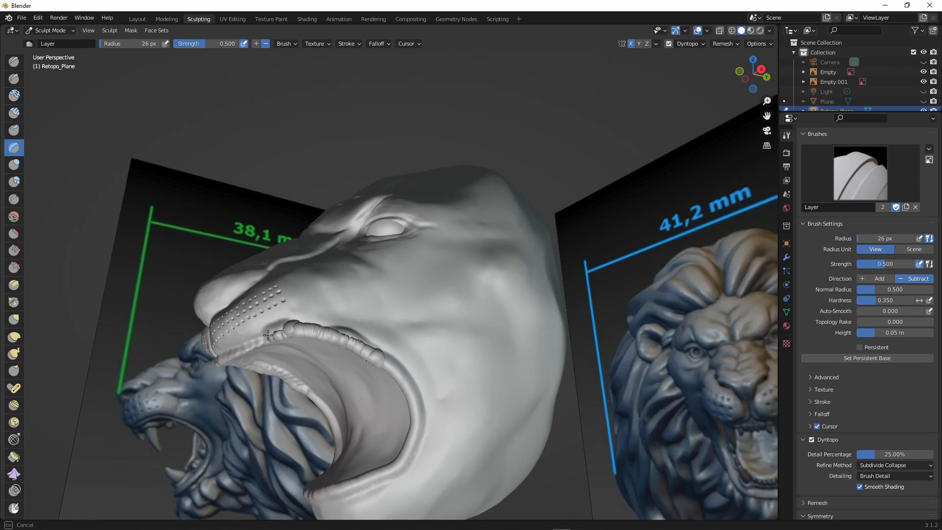
drag(268, 335, 221, 362)
mouse_move(231, 368)
middle_down()
mouse_move(299, 361)
mouse_move(358, 338)
middle_up()
mouse_move(332, 355)
mouse_down()
mouse_move(385, 465)
mouse_move(429, 478)
mouse_up()
scroll(429, 480, down, 2)
mouse_move(429, 480)
middle_down()
mouse_move(329, 492)
mouse_move(398, 326)
mouse_move(535, 363)
middle_up()
Smooth the raised lip rim around the mouth corners with the Smooth brush at 0.5 strength.
key(shift+s)
scroll(334, 471, up, 2)
scroll(539, 368, up, 2)
scroll(535, 383, down, 1)
drag(526, 413, 538, 361)
mouse_move(538, 361)
middle_down()
mouse_move(313, 348)
mouse_move(221, 383)
middle_up()
mouse_move(224, 382)
mouse_down()
mouse_move(236, 417)
mouse_move(269, 447)
mouse_up()
middle_drag(342, 435, 423, 385)
drag(536, 365, 532, 417)
scroll(532, 373, up, 3)
middle_drag(534, 323, 322, 267)
drag(415, 400, 411, 432)
scroll(411, 417, down, 4)
middle_drag(196, 383, 280, 364)
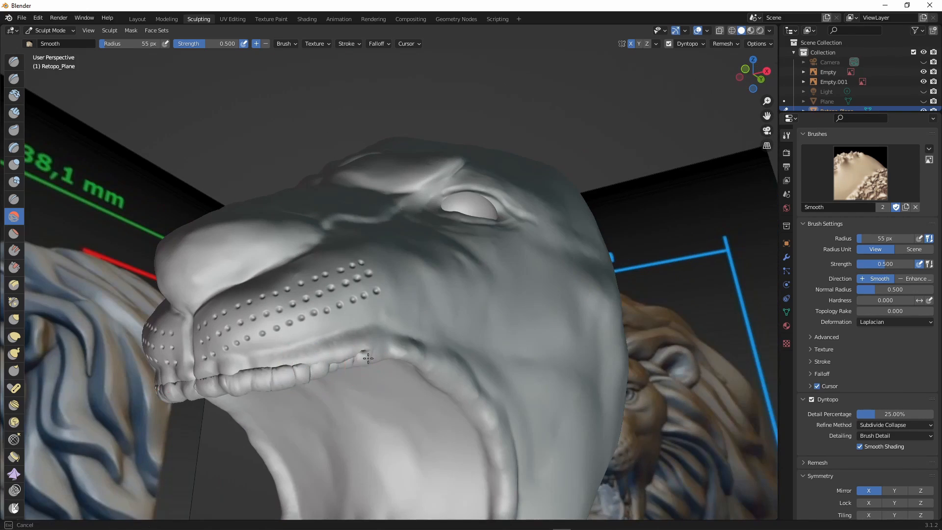
Even out the beaded edge of the upper lip with the Smooth brush at 55 px and 0.5 strength.
drag(191, 388, 162, 390)
middle_drag(246, 388, 427, 385)
drag(338, 385, 378, 365)
drag(552, 374, 512, 387)
middle_drag(505, 404, 461, 274)
scroll(461, 273, down, 2)
mouse_move(490, 118)
mouse_down()
mouse_move(363, 80)
mouse_move(285, 235)
mouse_up()
middle_drag(284, 234, 415, 413)
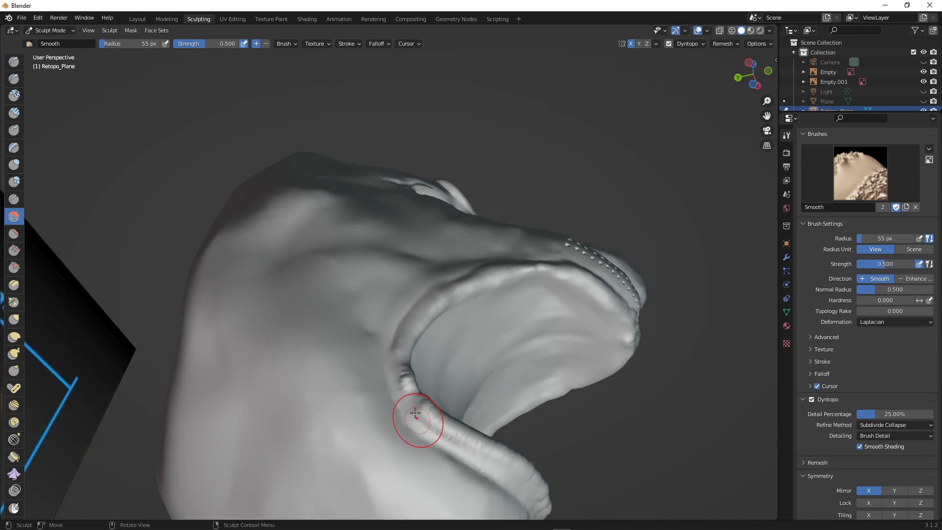
Blend the raised rim of the lower lip into the jaw with the Smooth brush at 0.5 strength.
middle_drag(443, 291, 421, 434)
scroll(421, 434, down, 2)
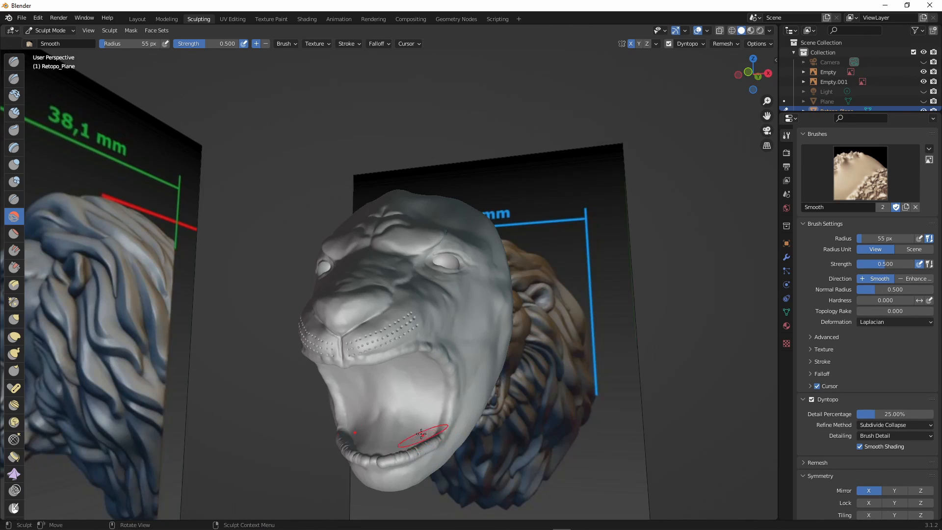
mouse_move(363, 450)
middle_down()
mouse_move(427, 395)
mouse_move(399, 394)
mouse_move(419, 347)
mouse_move(398, 385)
mouse_move(490, 441)
middle_up()
key(shift+c)
scroll(491, 442, down, 2)
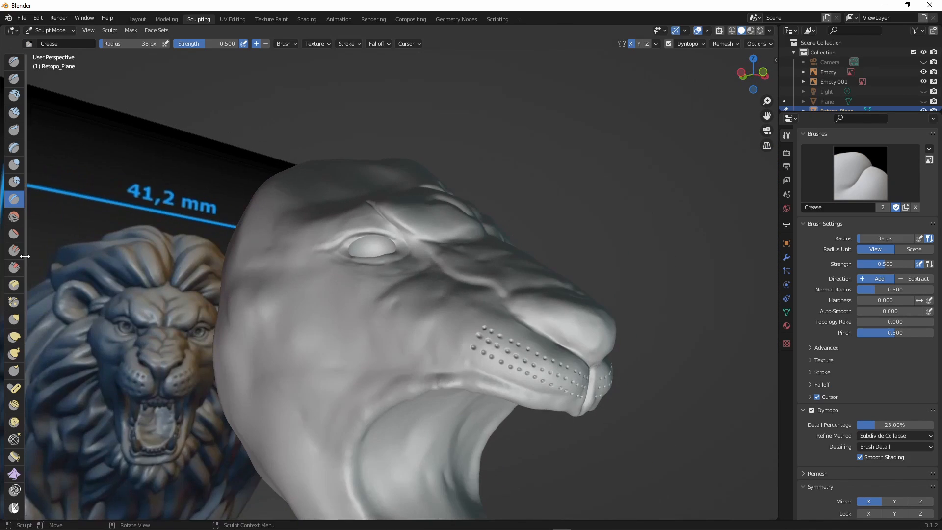
click(14, 217)
scroll(355, 431, down, 1)
mouse_move(355, 431)
middle_down()
mouse_move(489, 330)
mouse_move(382, 400)
middle_up()
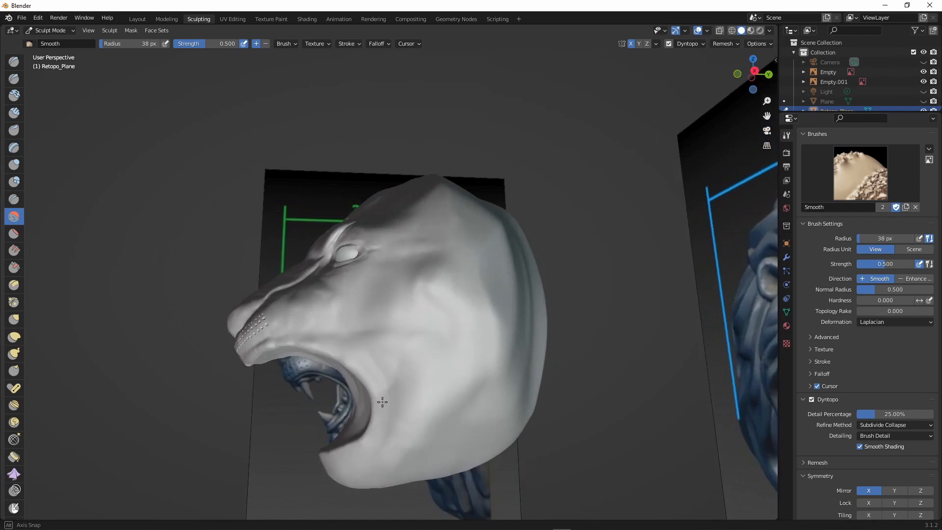
scroll(382, 400, up, 3)
middle_drag(229, 426, 361, 338)
Lay the first strips on the mouth's inner side walls with an adding Clay Strips brush at 38 px and 0.6 strength.
click(13, 113)
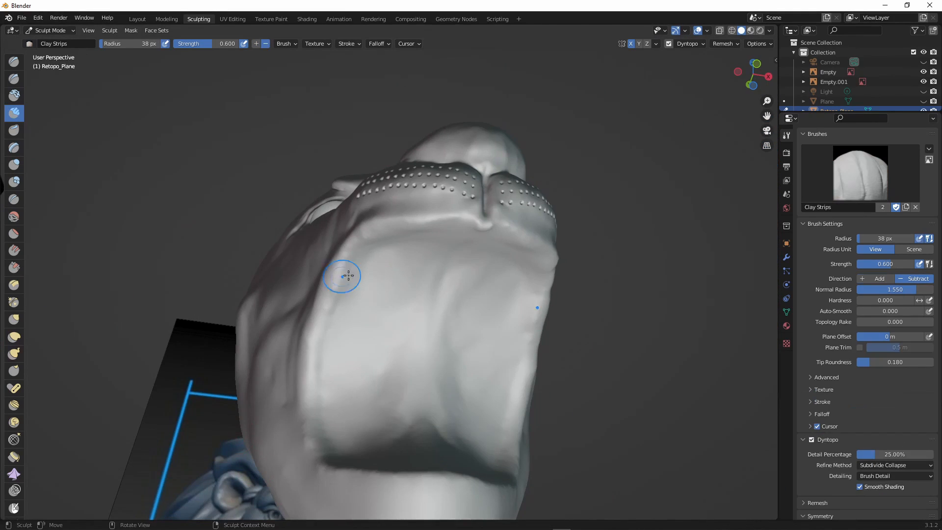
middle_drag(347, 275, 314, 267)
scroll(347, 256, up, 3)
drag(388, 126, 404, 124)
click(878, 278)
mouse_move(584, 334)
middle_down()
mouse_move(491, 363)
mouse_move(562, 364)
middle_up()
drag(562, 364, 557, 299)
mouse_move(555, 300)
middle_down()
mouse_move(491, 315)
mouse_move(543, 301)
middle_up()
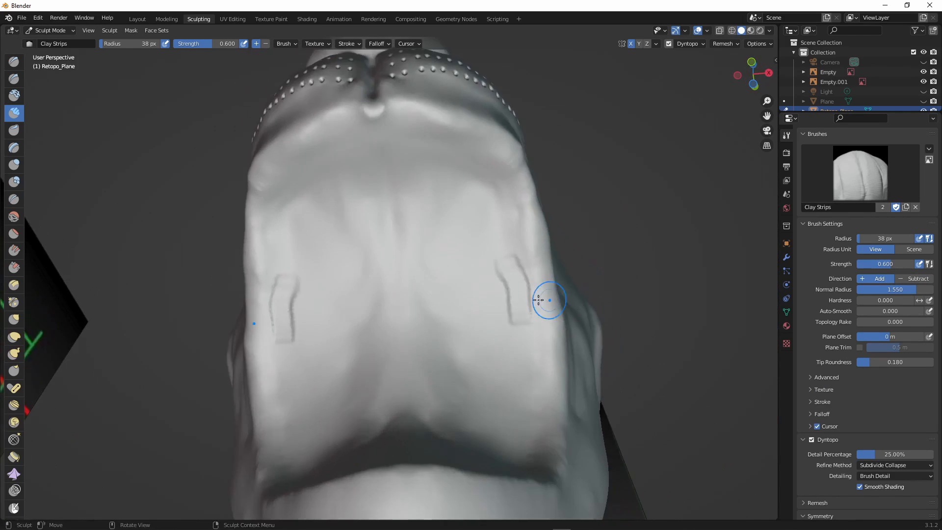
Build up the inner sides of the mouth and the area behind the upper lip with the 38 px Clay Strips brush.
scroll(543, 300, up, 2)
mouse_move(567, 280)
mouse_down()
mouse_move(559, 197)
mouse_move(296, 141)
mouse_move(275, 426)
mouse_up()
scroll(275, 426, down, 5)
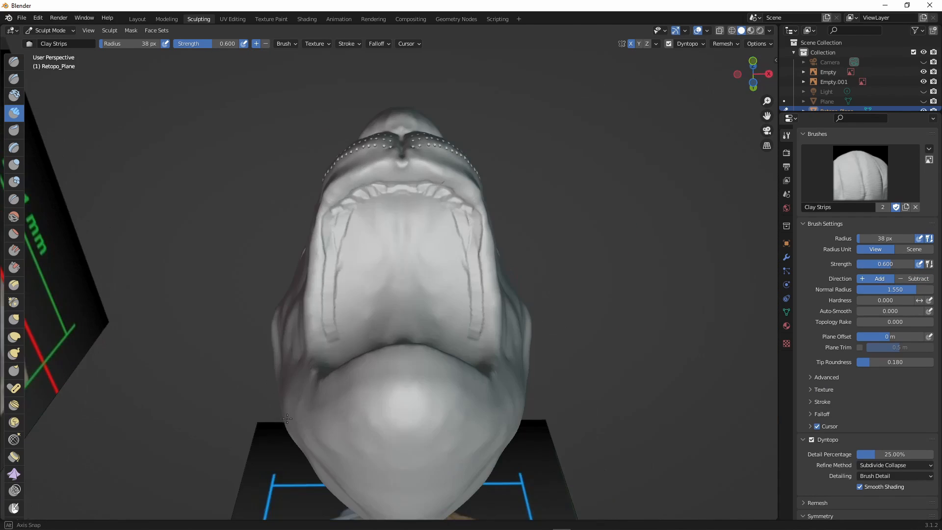
middle_drag(344, 245, 343, 235)
drag(339, 275, 350, 217)
middle_drag(493, 295, 413, 365)
scroll(486, 332, up, 4)
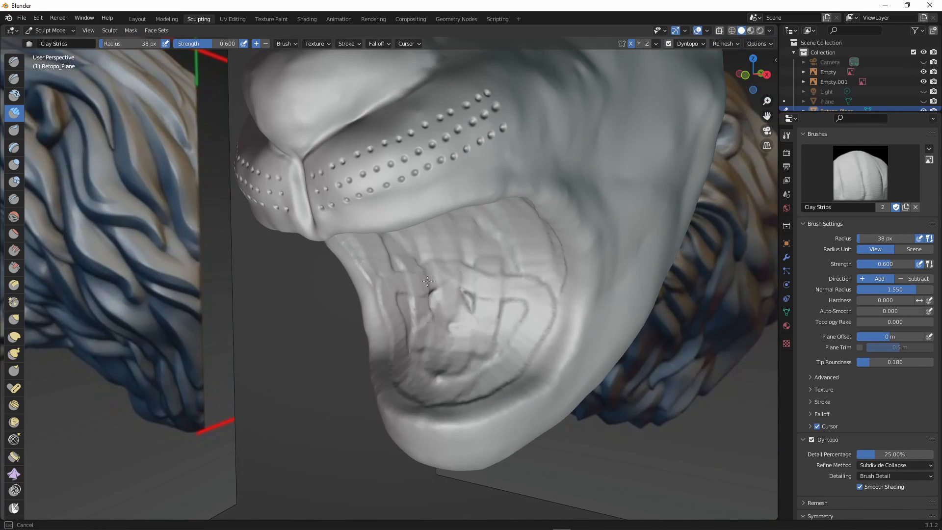
Thicken the palate and the back of the mouth cavity with the Clay Strips brush at 66 px.
middle_drag(427, 281, 511, 289)
scroll(450, 334, up, 2)
middle_drag(417, 288, 470, 271)
key(f)
click(484, 272)
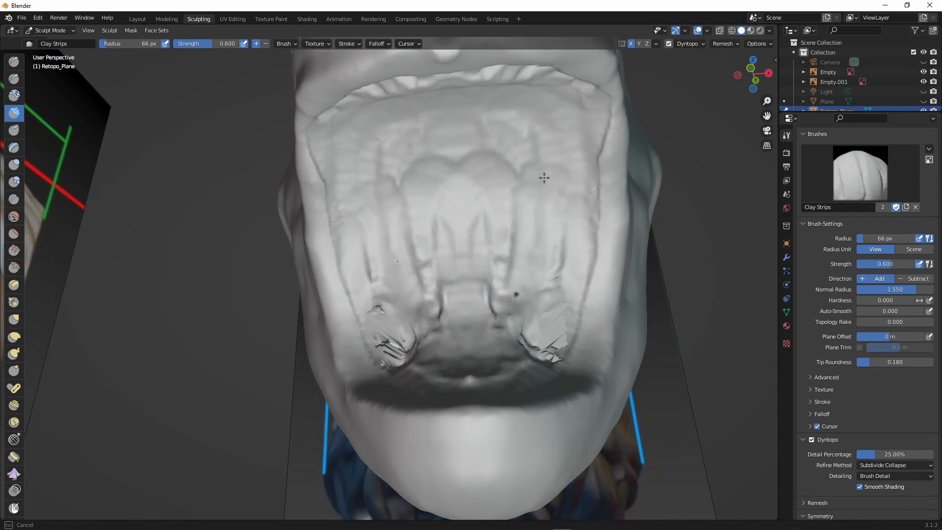
drag(367, 220, 376, 274)
Smooth the clay strips inside the mouth cavity with the Smooth brush at 66 px and 0.5 strength.
mouse_move(441, 295)
middle_down()
mouse_move(382, 314)
mouse_move(344, 392)
mouse_move(441, 324)
middle_up()
shift+drag(403, 314, 389, 377)
middle_drag(390, 377, 506, 219)
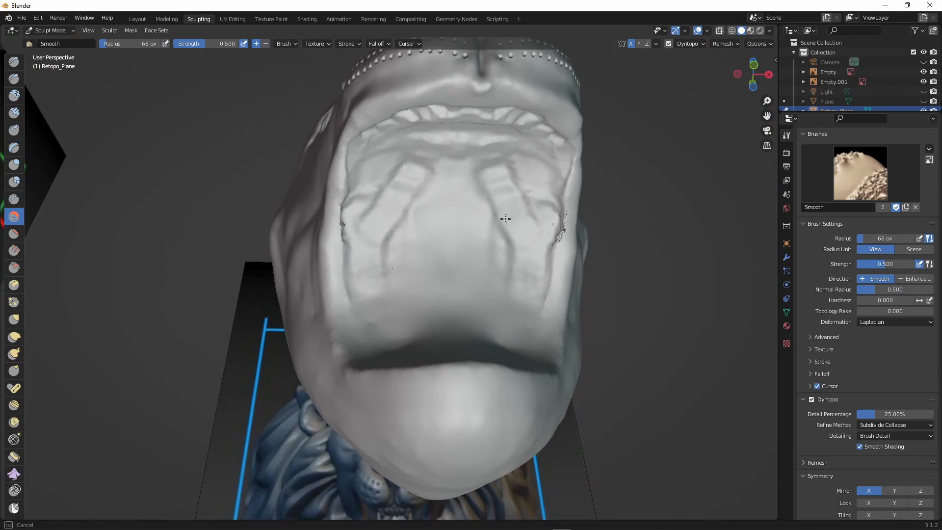
mouse_move(407, 177)
middle_down()
mouse_move(419, 164)
mouse_move(329, 191)
mouse_move(437, 172)
mouse_move(338, 231)
mouse_move(439, 240)
mouse_move(410, 274)
mouse_move(304, 304)
mouse_move(437, 235)
mouse_move(440, 246)
middle_up()
scroll(329, 191, down, 3)
Reshape the lower jaw with the Grab brush and smooth the jaw and cheek with the Smooth brush at 85 px.
click(15, 320)
key(f)
drag(470, 380, 469, 378)
middle_drag(500, 368, 465, 367)
drag(476, 363, 471, 363)
mouse_move(437, 366)
middle_down()
mouse_move(498, 373)
mouse_move(463, 376)
mouse_move(450, 376)
mouse_move(584, 356)
middle_up()
click(14, 216)
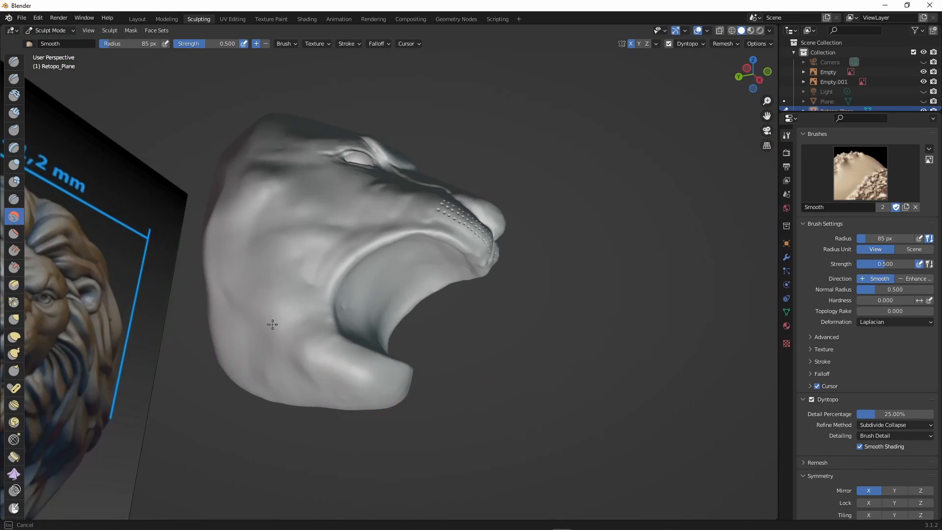
mouse_move(427, 388)
middle_down()
mouse_move(269, 427)
mouse_move(396, 469)
mouse_move(295, 461)
mouse_move(295, 339)
middle_up()
Carve curved strokes into the cheek from below the eye toward the mouth corner with a subtracting Clay Strips brush at 33 px.
click(14, 113)
ctrl+middle_drag(426, 169, 431, 189)
key(f)
click(401, 184)
drag(432, 150, 469, 172)
mouse_move(427, 171)
ctrl+middle_down()
mouse_move(433, 219)
mouse_move(422, 143)
ctrl+middle_up()
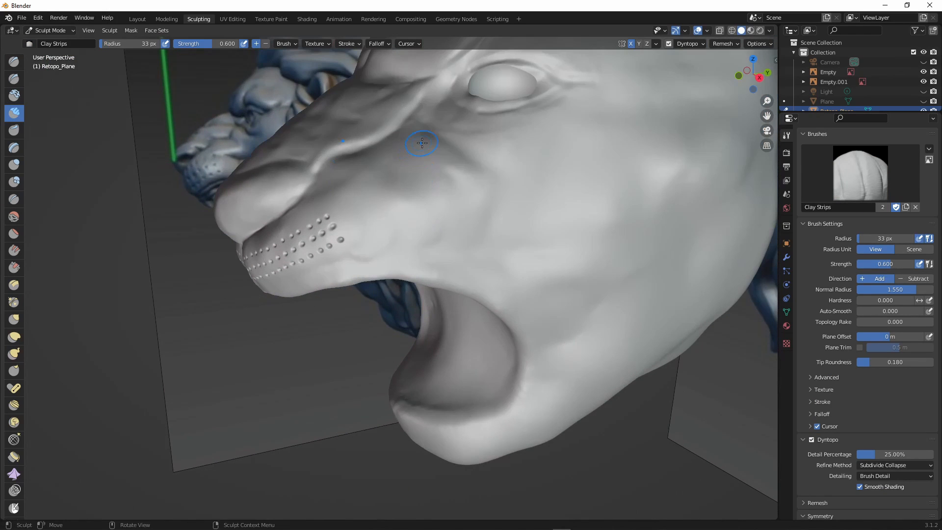
key(ctrl+z)
click(920, 278)
drag(423, 147, 473, 200)
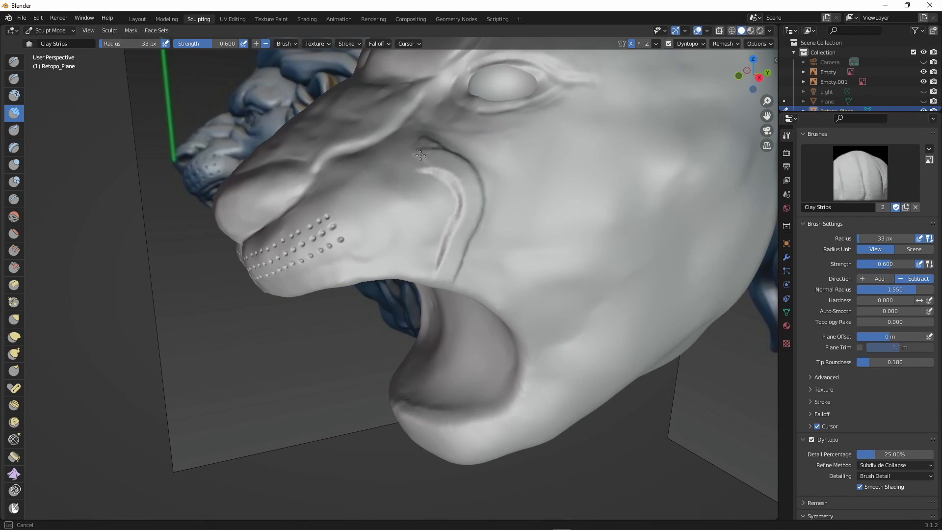
Blend the carved cheek strokes into a soft fold behind the muzzle with the Smooth brush at 33 px.
key(shift+s)
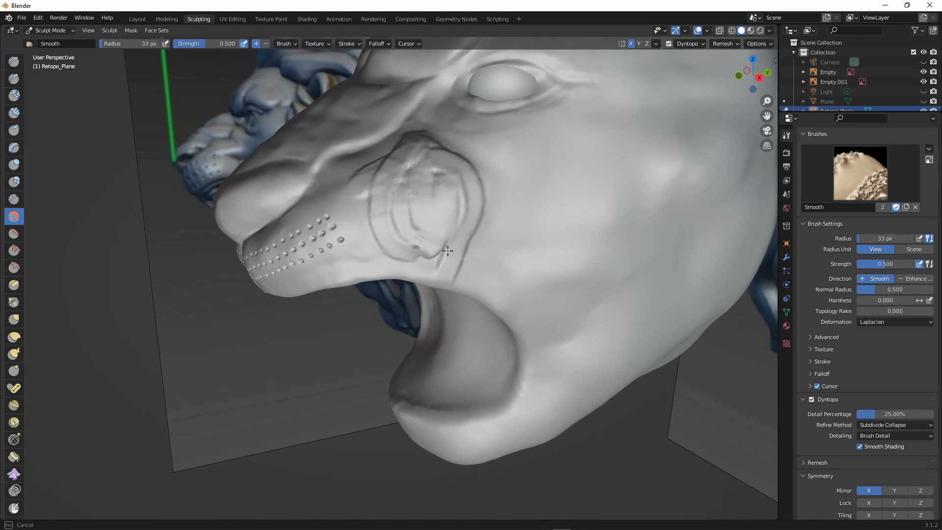
middle_drag(422, 184, 462, 249)
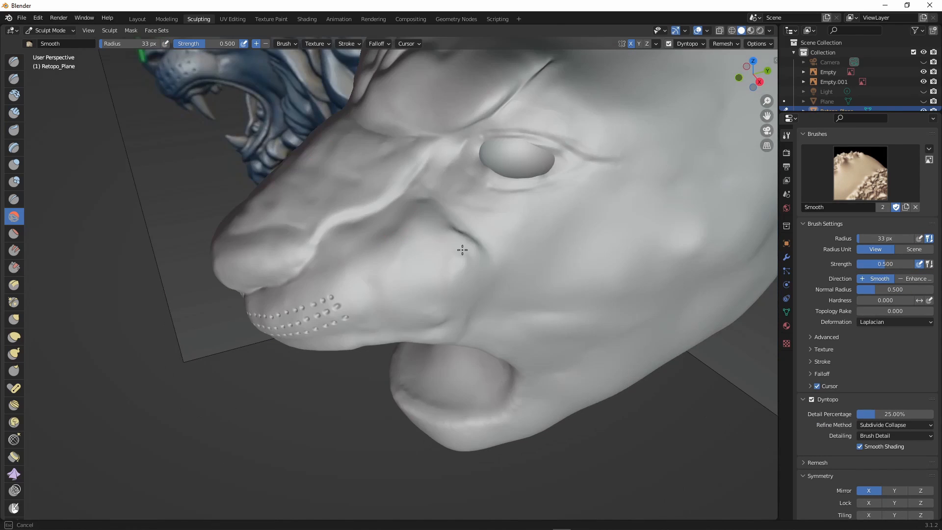
middle_drag(429, 289, 448, 207)
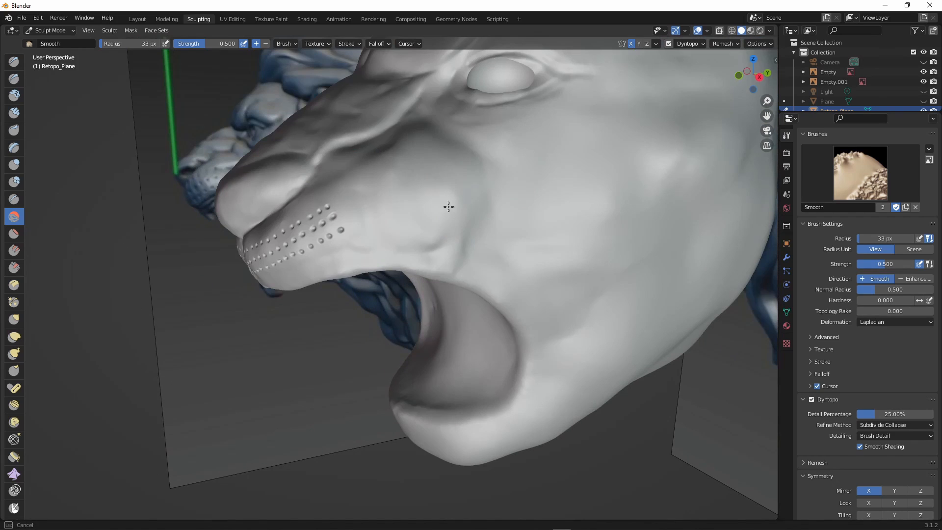
drag(427, 254, 432, 245)
middle_drag(431, 159, 479, 139)
scroll(479, 219, down, 4)
middle_drag(480, 219, 447, 221)
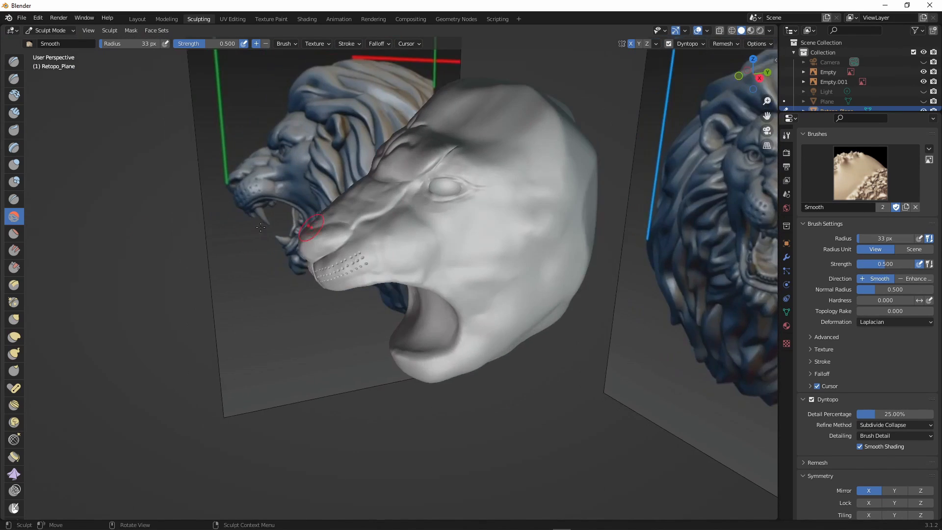
Sharpen the curved cheek fold from below the eye to the mouth corner with an adding Crease brush at 12 px.
scroll(496, 240, up, 5)
key(shift+c)
middle_drag(513, 252, 523, 259)
key(f)
click(402, 128)
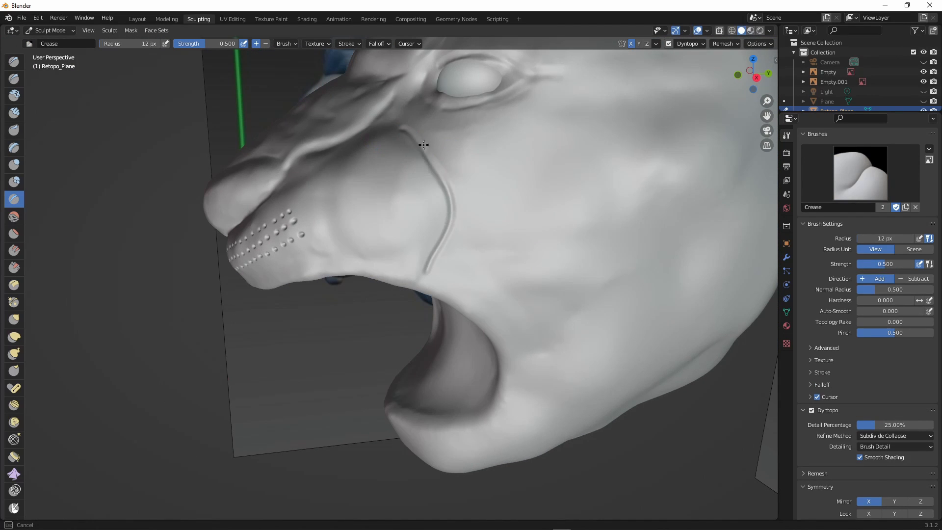
drag(453, 206, 426, 278)
Soften the curved cheek crease between the eye and the mouth corner with the Smooth brush at 31 px.
scroll(442, 281, down, 2)
middle_drag(450, 282, 484, 290)
scroll(393, 245, up, 2)
key(s)
key(f)
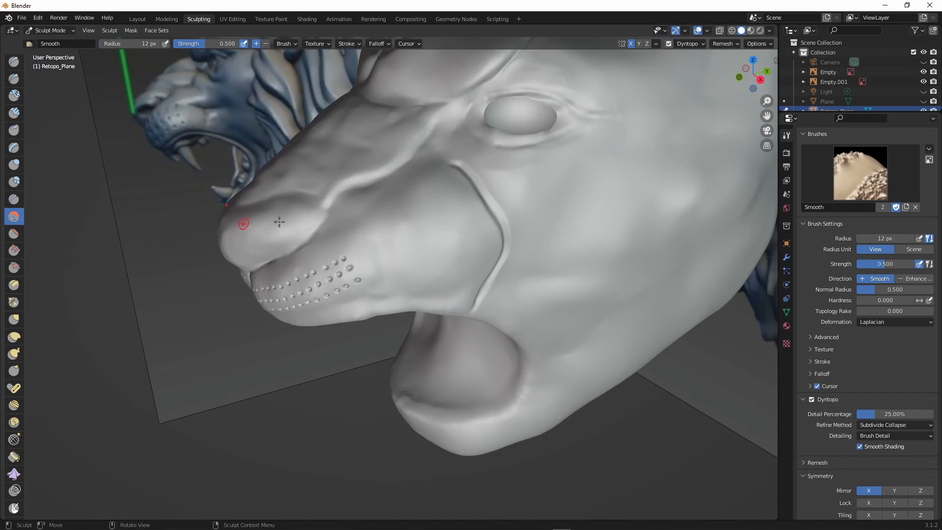
click(259, 221)
drag(449, 163, 504, 237)
middle_drag(504, 237, 476, 207)
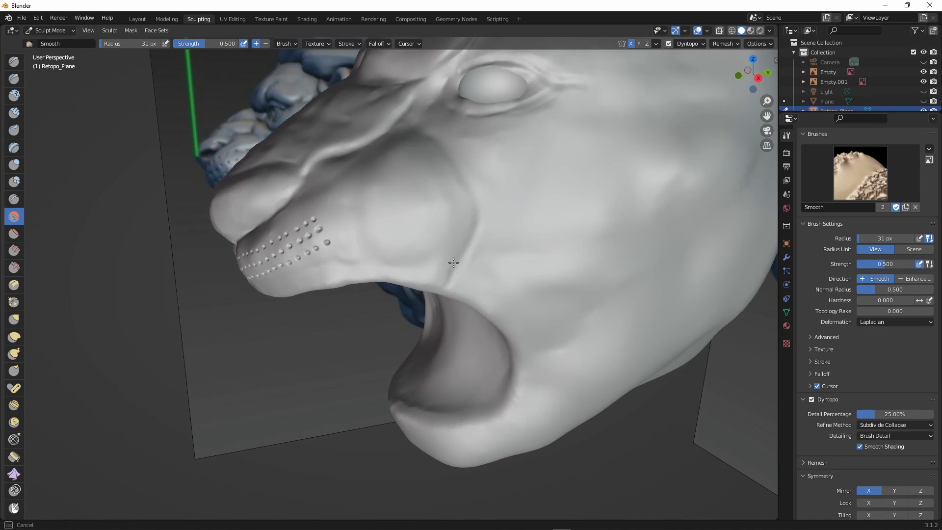
Carve a band around the mouth opening, from the lower lip to the upper lip, with a subtracting Clay Strips brush at 31 px.
scroll(455, 265, down, 8)
middle_drag(455, 266, 517, 227)
scroll(517, 227, up, 10)
key(shift+c)
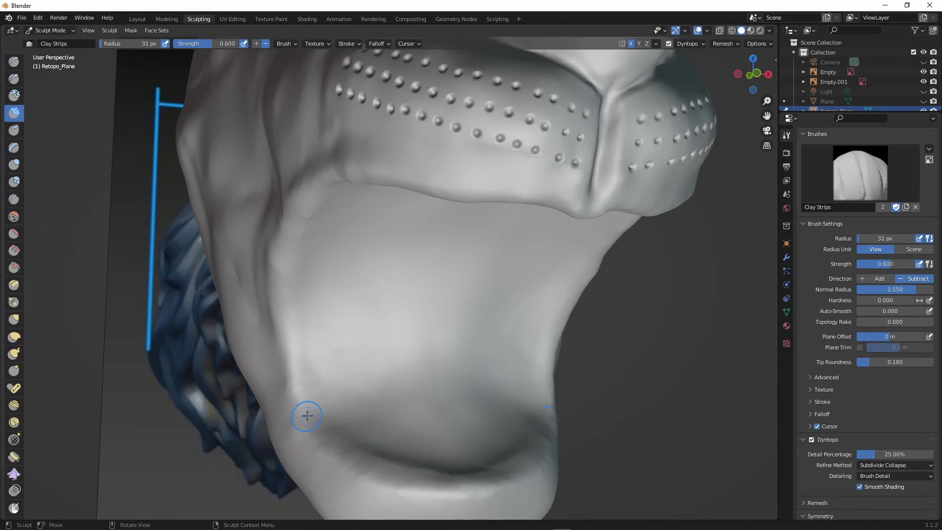
mouse_move(459, 481)
mouse_down()
mouse_move(285, 291)
mouse_move(308, 342)
mouse_up()
scroll(316, 361, down, 2)
middle_drag(464, 274, 361, 253)
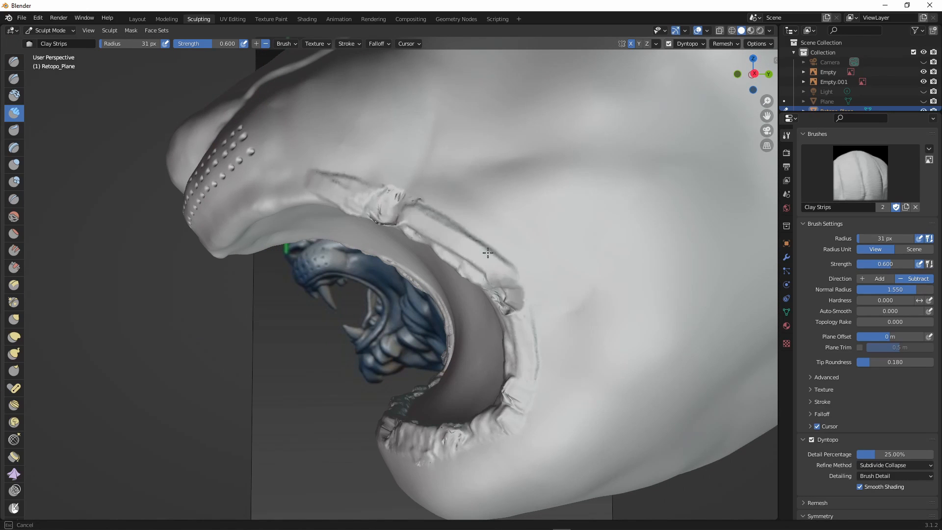
Blend the carved lip band around the whole mouth opening with the Smooth brush at 31 px.
middle_drag(487, 253, 701, 255)
shift+drag(426, 190, 370, 209)
scroll(391, 214, down, 3)
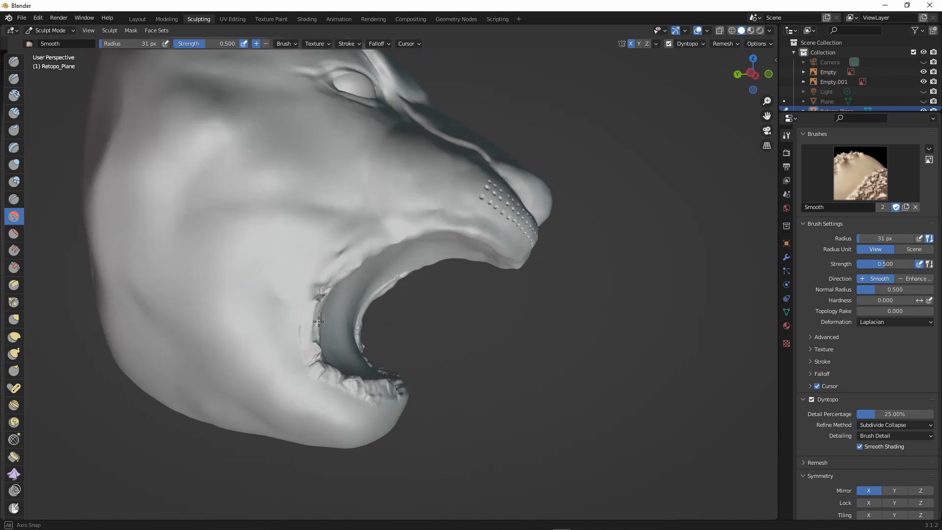
middle_drag(429, 397, 436, 274)
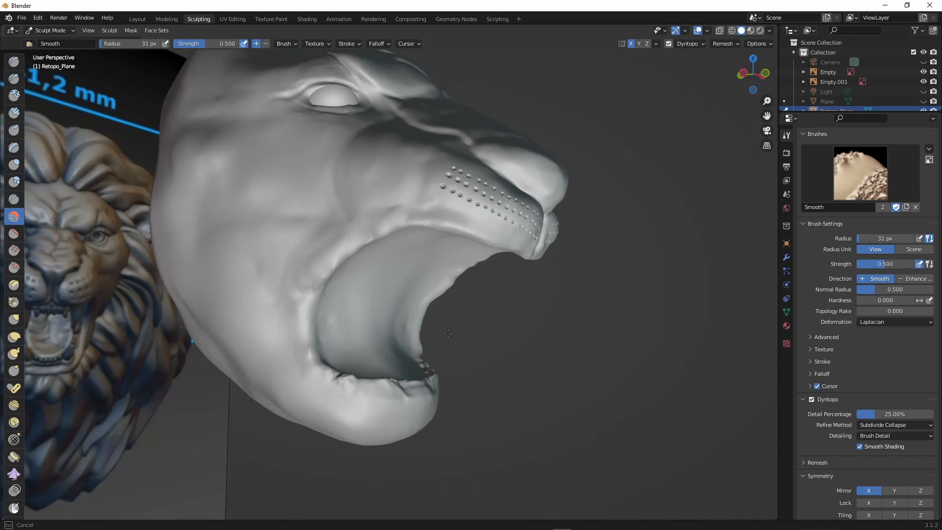
middle_drag(449, 333, 390, 370)
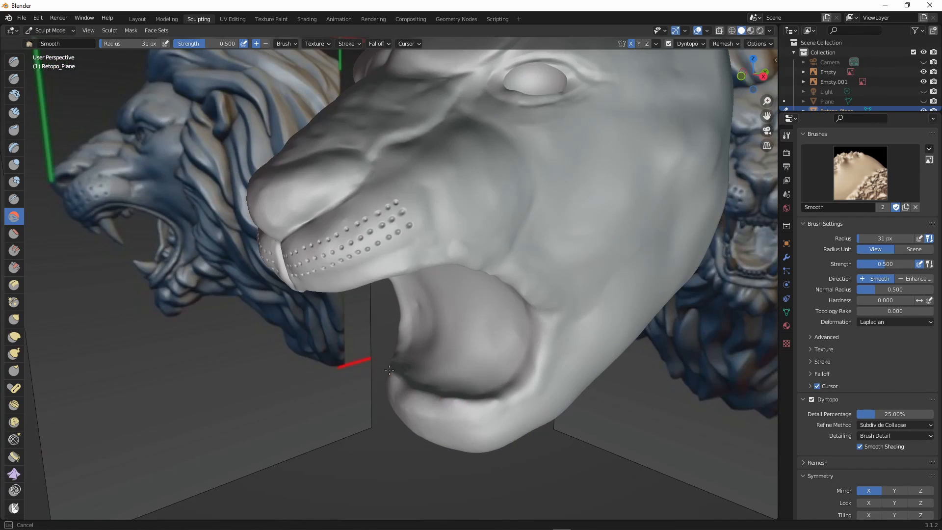
middle_drag(491, 393, 606, 300)
scroll(293, 322, down, 4)
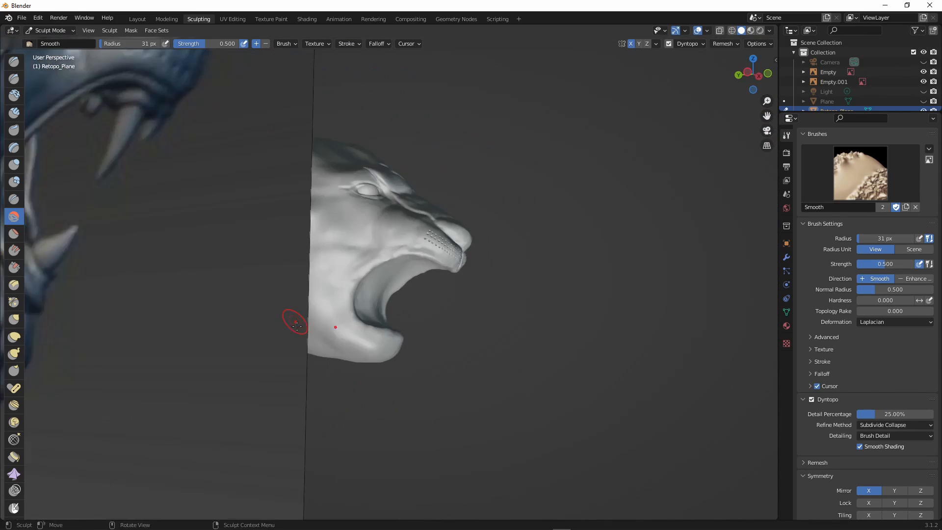
Carve long strokes down the back of the head with a subtracting Clay Strips brush at 62 px.
middle_drag(292, 322, 507, 190)
scroll(593, 188, down, 3)
middle_drag(593, 189, 452, 230)
scroll(478, 230, up, 4)
drag(383, 221, 385, 343)
middle_drag(393, 314, 400, 370)
mouse_move(336, 291)
middle_down()
mouse_move(530, 246)
mouse_move(499, 270)
mouse_move(683, 292)
mouse_move(510, 307)
mouse_move(390, 215)
middle_up()
scroll(498, 269, down, 4)
scroll(510, 306, up, 5)
key(c)
middle_drag(324, 175, 476, 155)
middle_drag(539, 245, 489, 193)
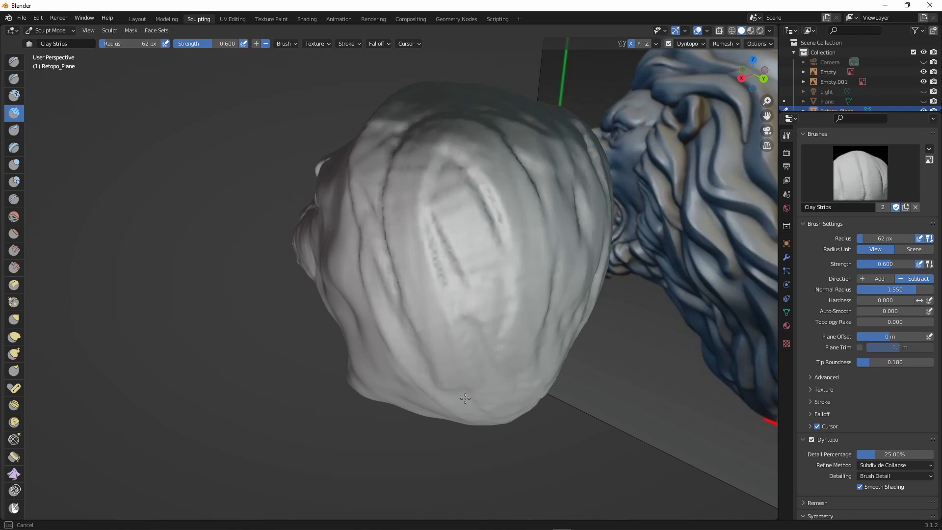
mouse_move(488, 180)
middle_down()
mouse_move(546, 221)
mouse_move(120, 273)
middle_up()
Smooth out the carved strokes on the back, crown and underside of the head with the Smooth brush at 62 px.
key(shift+s)
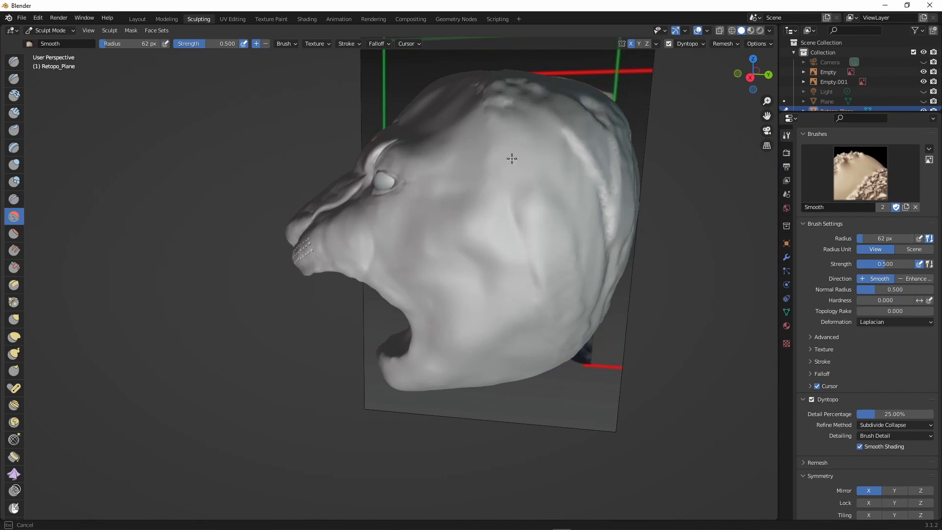
mouse_move(511, 157)
middle_down()
mouse_move(520, 320)
mouse_move(427, 311)
mouse_move(351, 275)
mouse_move(473, 235)
mouse_move(406, 266)
middle_up()
mouse_move(561, 298)
middle_down()
mouse_move(387, 362)
mouse_move(504, 265)
mouse_move(242, 135)
middle_up()
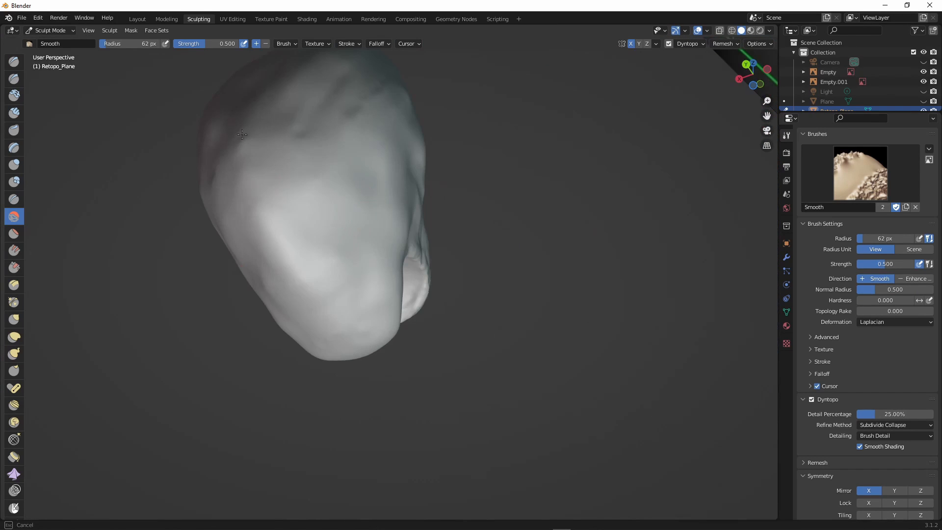
mouse_move(339, 286)
middle_down()
mouse_move(269, 319)
mouse_move(284, 332)
mouse_move(446, 333)
mouse_move(638, 354)
mouse_move(365, 317)
middle_up()
mouse_move(534, 275)
middle_down()
mouse_move(522, 290)
mouse_move(505, 279)
middle_up()
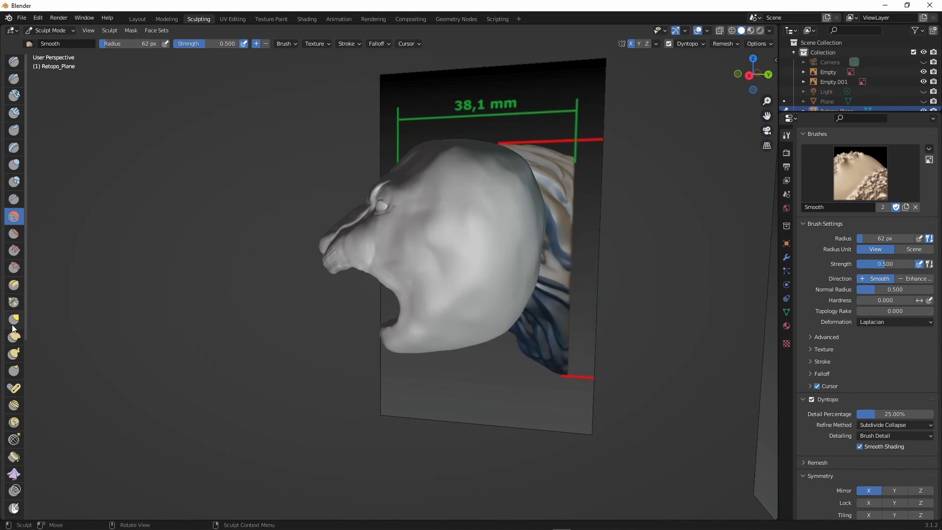
Reshape the back of the head and throat with the Grab brush.
click(14, 322)
middle_drag(241, 338, 247, 345)
middle_drag(391, 312, 408, 293)
mouse_move(487, 314)
middle_down()
mouse_move(463, 331)
mouse_move(476, 348)
mouse_move(452, 350)
mouse_move(487, 432)
mouse_move(563, 430)
mouse_move(537, 480)
mouse_move(421, 344)
mouse_move(515, 370)
middle_up()
Carve the forehead above both brows with a subtracting Clay Strips brush at 53 px and 72 px.
click(16, 114)
scroll(471, 233, up, 3)
key(f)
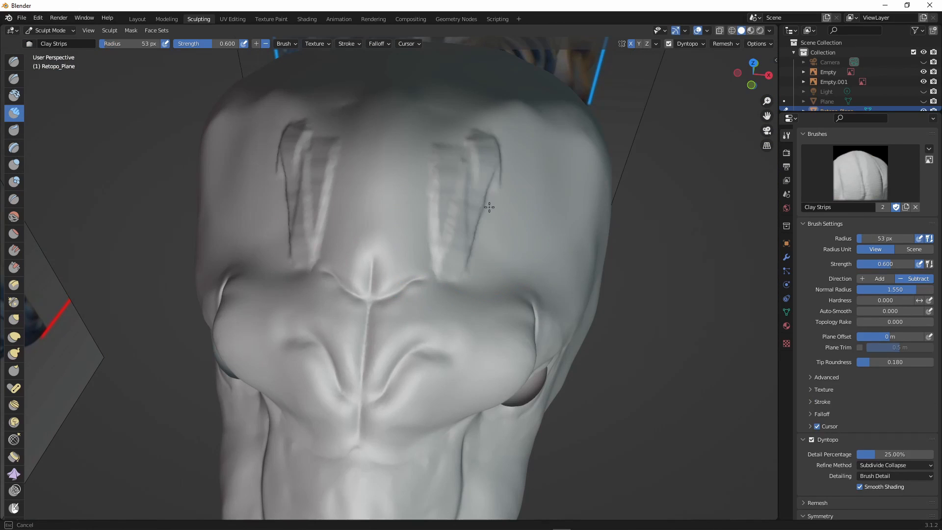
mouse_move(552, 255)
mouse_down()
mouse_move(486, 128)
mouse_move(491, 236)
mouse_move(572, 235)
mouse_move(546, 216)
mouse_up()
key(f)
click(496, 142)
mouse_move(545, 216)
middle_down()
mouse_move(431, 210)
mouse_move(487, 203)
middle_up()
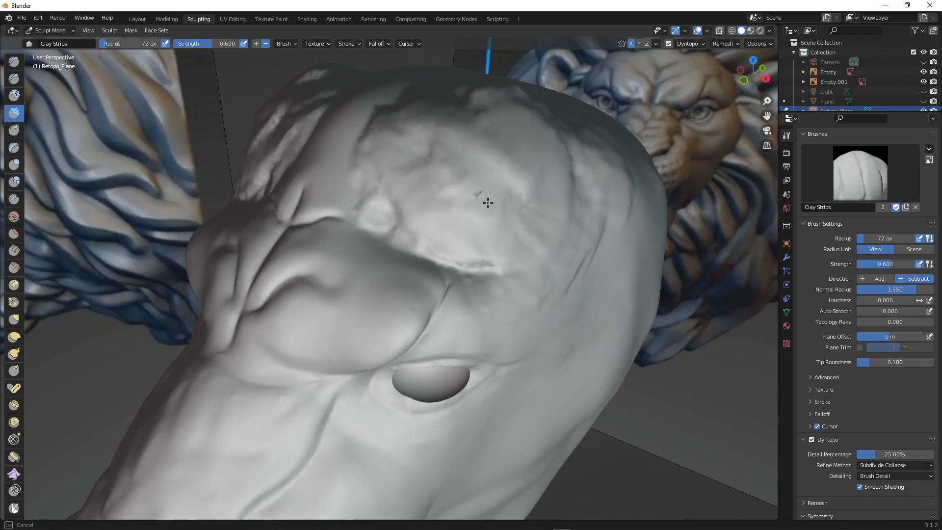
mouse_move(426, 177)
middle_down()
mouse_move(595, 309)
mouse_move(581, 326)
mouse_move(542, 264)
mouse_move(443, 190)
middle_up()
Blend the carved forehead into soft forms above the brows with the Smooth brush at 72 px.
key(shift+s)
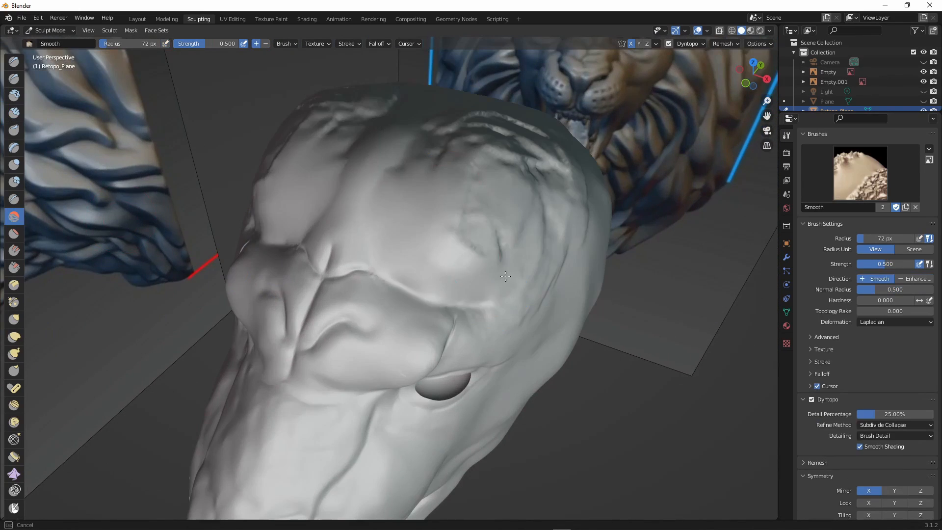
mouse_move(506, 276)
middle_down()
mouse_move(535, 228)
mouse_move(542, 389)
middle_up()
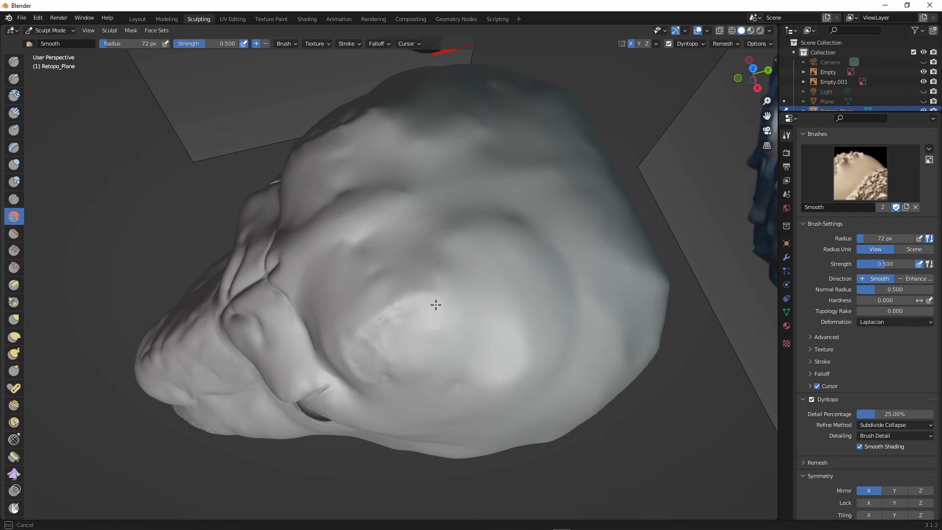
middle_drag(480, 243, 557, 171)
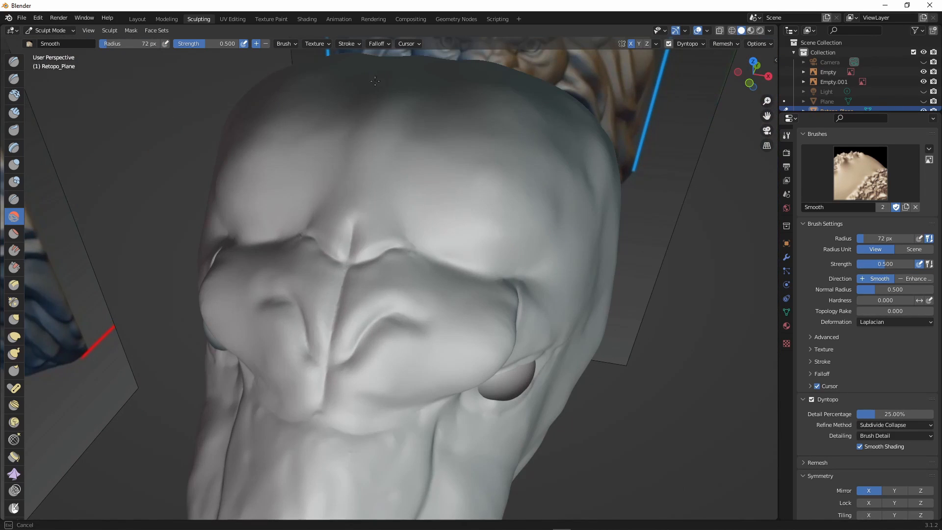
mouse_move(375, 81)
middle_down()
mouse_move(393, 54)
mouse_move(437, 74)
mouse_move(393, 106)
middle_up()
Draw mirrored ridges up the forehead from the inner brows with an adding Crease brush at 8 px.
click(14, 199)
middle_drag(319, 184, 330, 208)
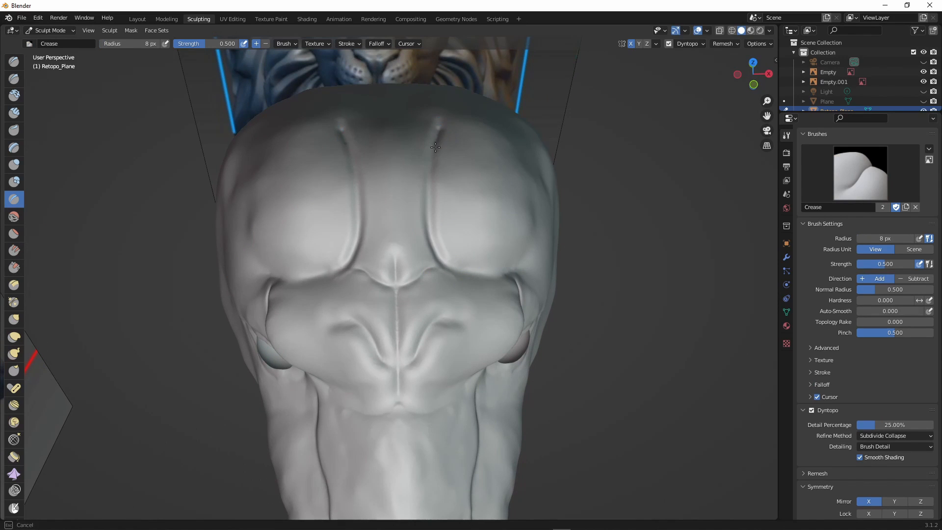
middle_drag(436, 247, 429, 147)
Soften the forehead ridges and the area between them with the Smooth brush at 29 px.
key(shift+s)
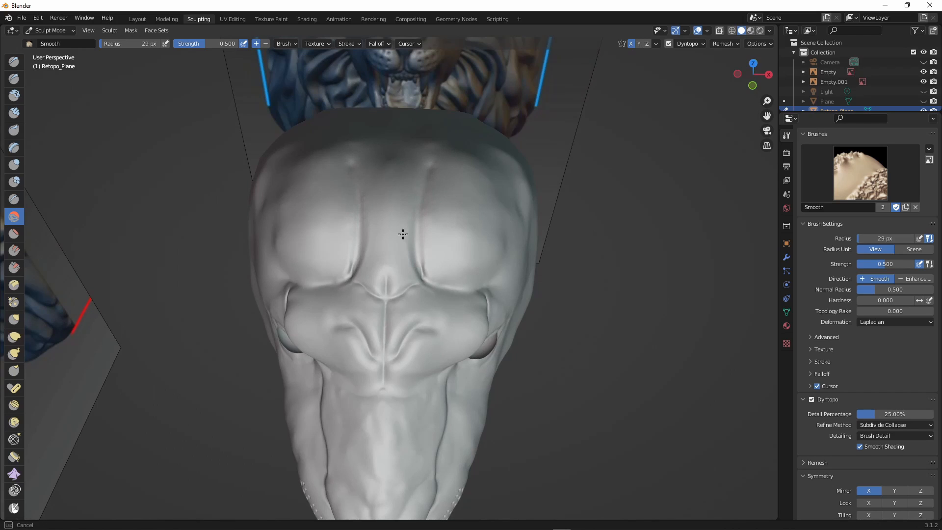
middle_drag(403, 234, 393, 207)
drag(387, 235, 394, 162)
Pull the lower back of the head outward and down with the Grab brush at 97 px.
scroll(395, 142, down, 7)
middle_drag(471, 290, 395, 259)
mouse_move(467, 260)
middle_down()
mouse_move(443, 261)
mouse_move(544, 240)
mouse_move(634, 235)
middle_up()
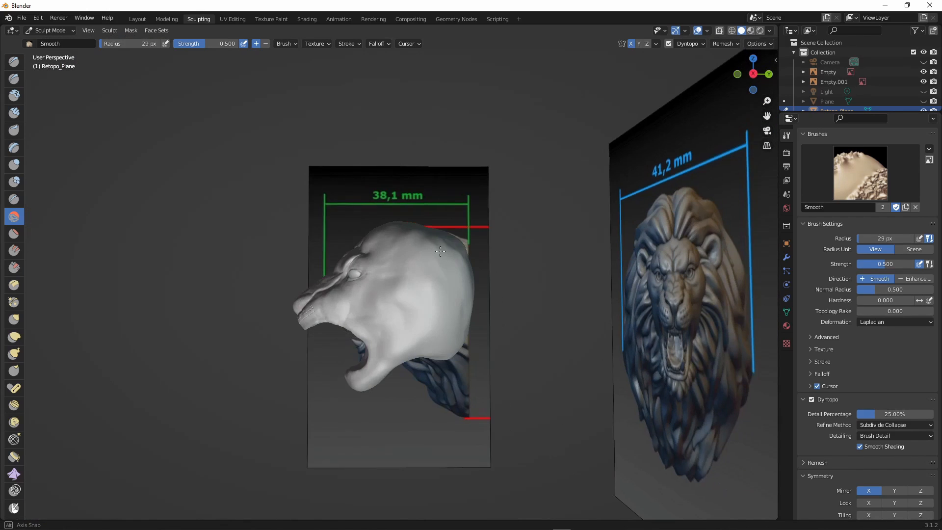
click(14, 319)
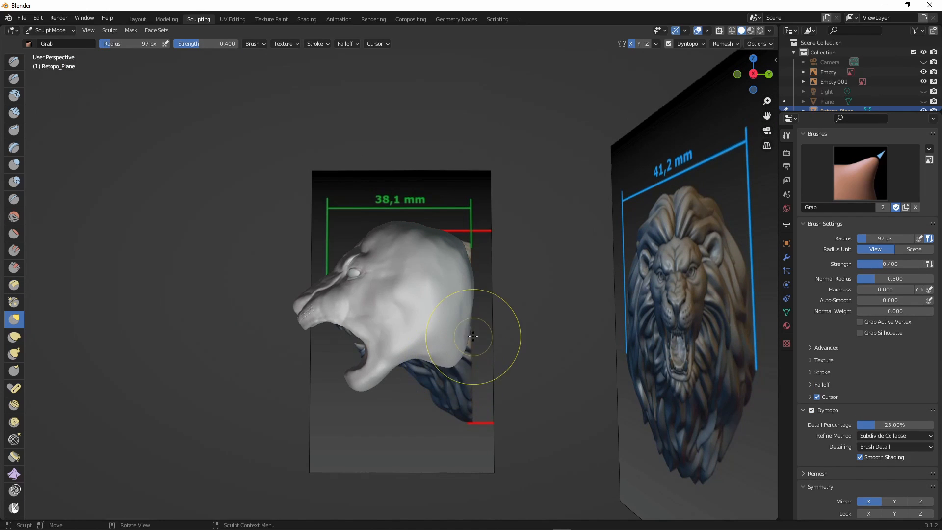
middle_drag(455, 332, 486, 378)
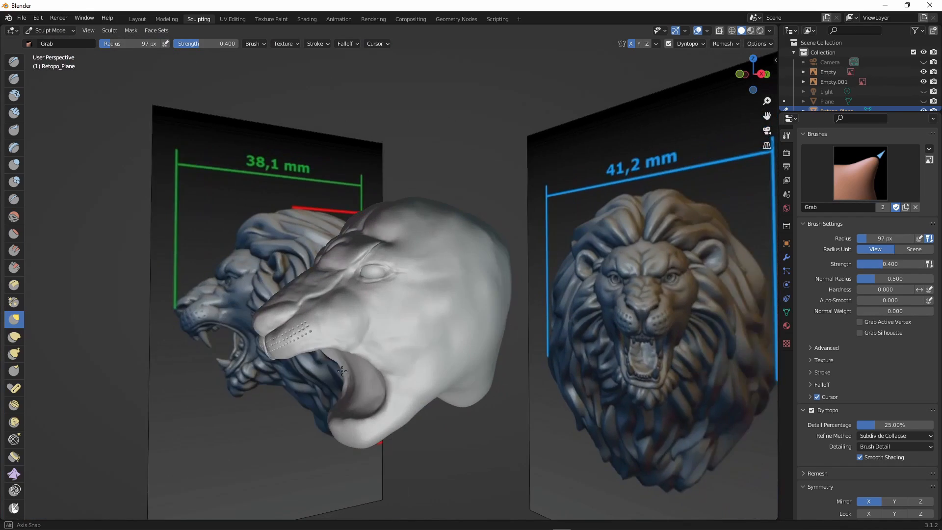
Carve strokes from the temple down across the cheek behind the eye with a subtracting Clay Strips brush at 43 px.
scroll(471, 343, up, 5)
key(c)
mouse_move(467, 330)
middle_down()
mouse_move(481, 358)
mouse_move(462, 254)
middle_up()
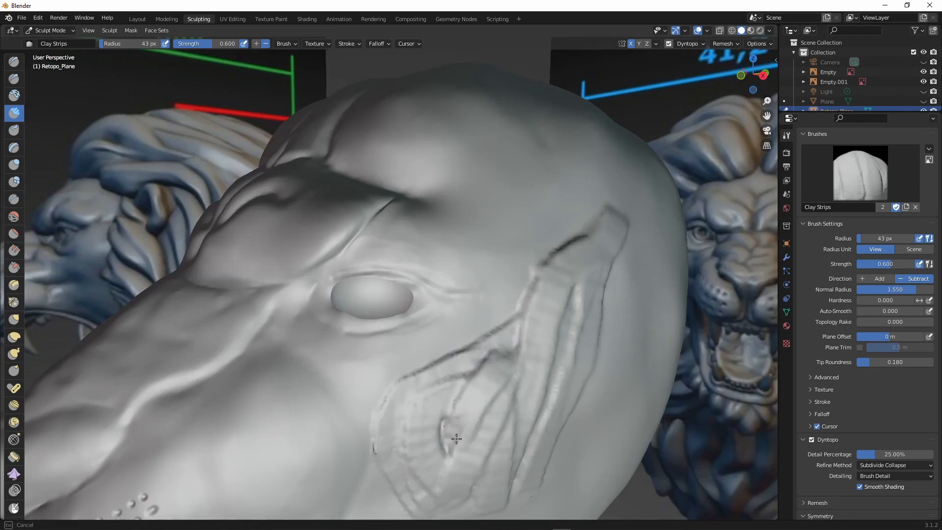
Blend the carved temple and cheek strokes with the Smooth brush at 64 px.
click(13, 217)
drag(607, 212, 568, 254)
middle_drag(332, 406, 445, 473)
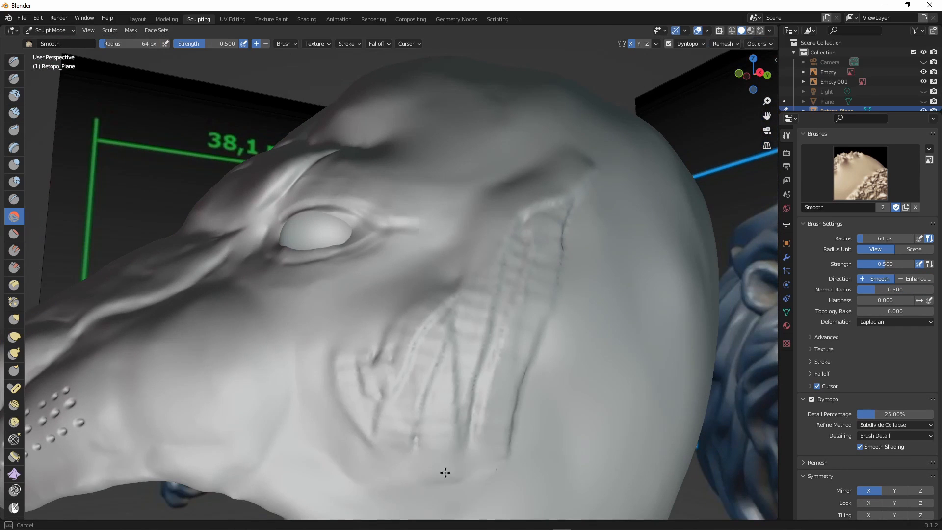
middle_drag(373, 392, 388, 354)
middle_drag(419, 178, 383, 454)
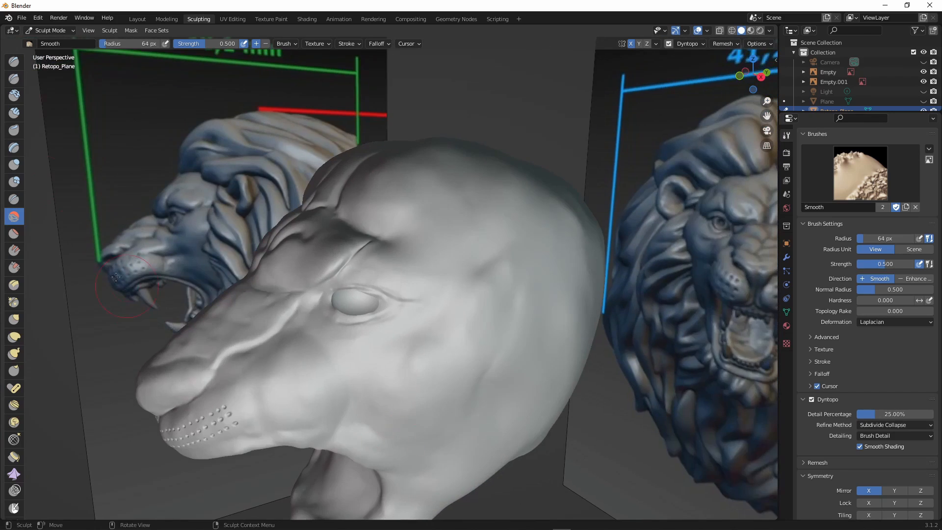
Carve the upper temple further with the Clay Strips brush and blend it with the Smooth brush at 64 px.
click(14, 113)
scroll(544, 211, up, 3)
mouse_move(543, 211)
mouse_down()
mouse_move(479, 251)
mouse_move(569, 250)
mouse_up()
click(14, 218)
mouse_move(589, 177)
mouse_down()
mouse_move(432, 221)
mouse_move(466, 216)
mouse_up()
scroll(472, 245, down, 6)
mouse_move(481, 314)
middle_down()
mouse_move(495, 290)
mouse_move(564, 314)
mouse_move(456, 304)
middle_up()
scroll(449, 330, up, 2)
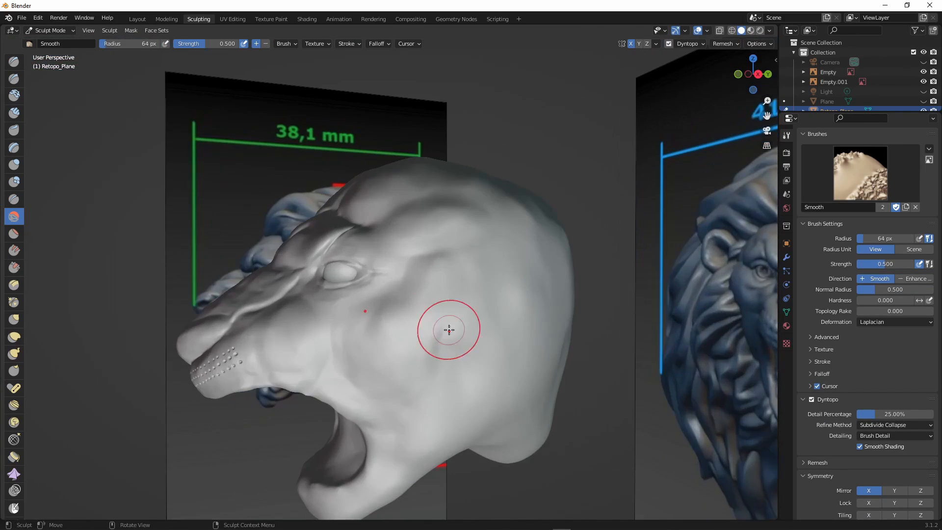
Carve curved vertical strokes on the side of the head behind the cheek with a subtracting Clay Strips brush at 36 px.
click(14, 114)
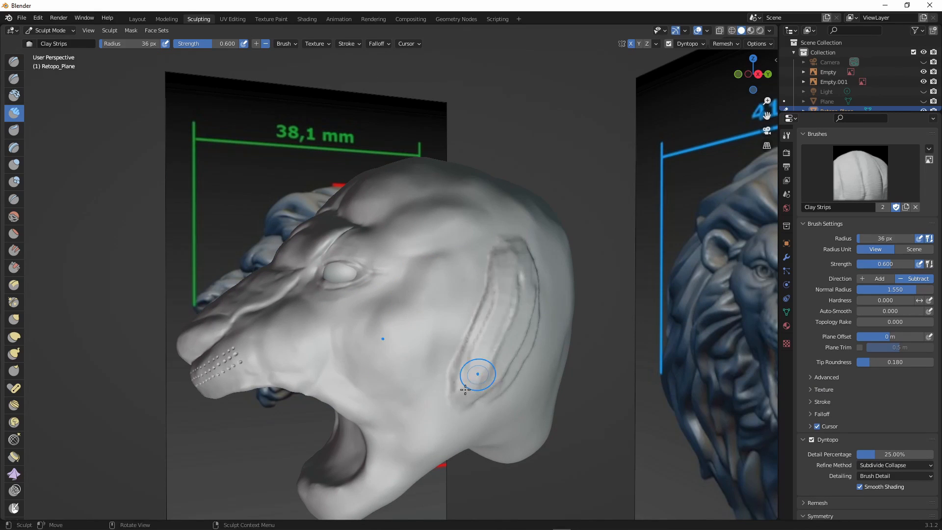
mouse_move(465, 390)
middle_down()
mouse_move(643, 363)
mouse_move(462, 343)
middle_up()
mouse_move(472, 220)
mouse_down()
mouse_move(475, 241)
mouse_move(425, 402)
mouse_up()
Blend the curved strokes on the side of the head with the Smooth brush at 54 px and 78 px.
click(12, 218)
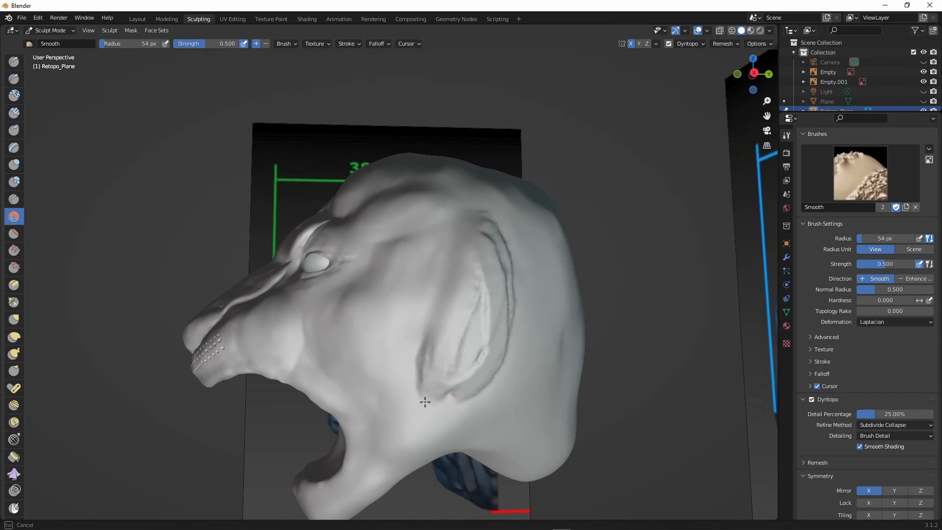
mouse_move(441, 387)
middle_down()
mouse_move(589, 353)
mouse_move(712, 274)
mouse_move(261, 183)
middle_up()
mouse_move(374, 264)
middle_down()
mouse_move(147, 306)
mouse_move(100, 333)
middle_up()
scroll(402, 284, up, 2)
drag(481, 202, 487, 192)
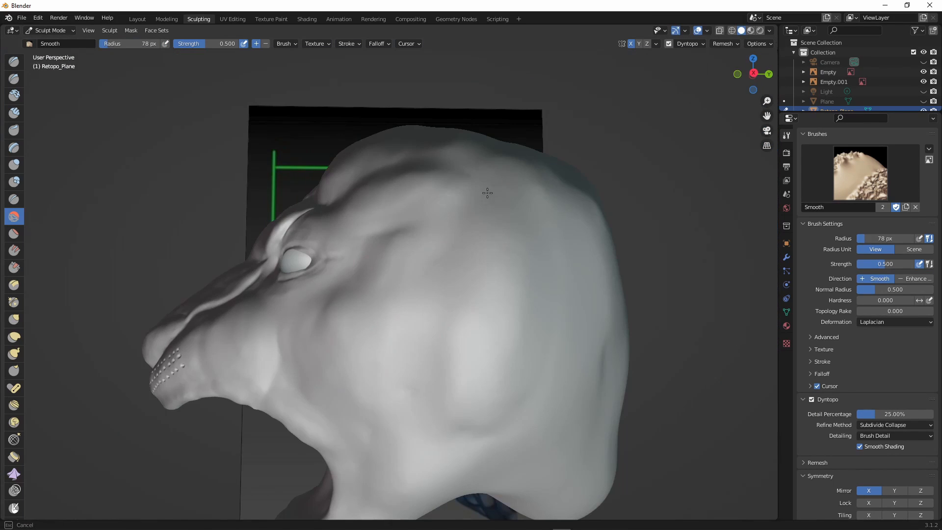
middle_drag(599, 366, 417, 338)
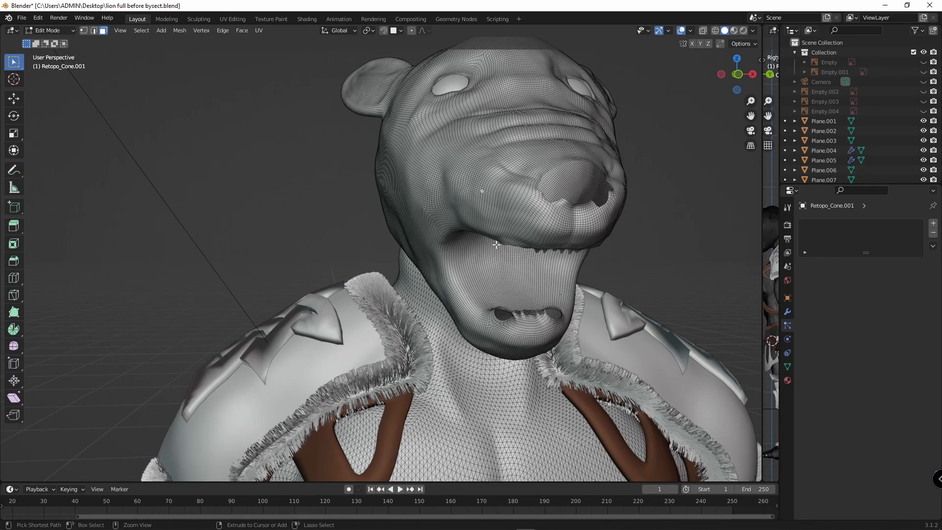
Delete the old head's linked geometry from the body mesh and return to Object Mode.
key(ctrl+l)
key(x)
click(496, 244)
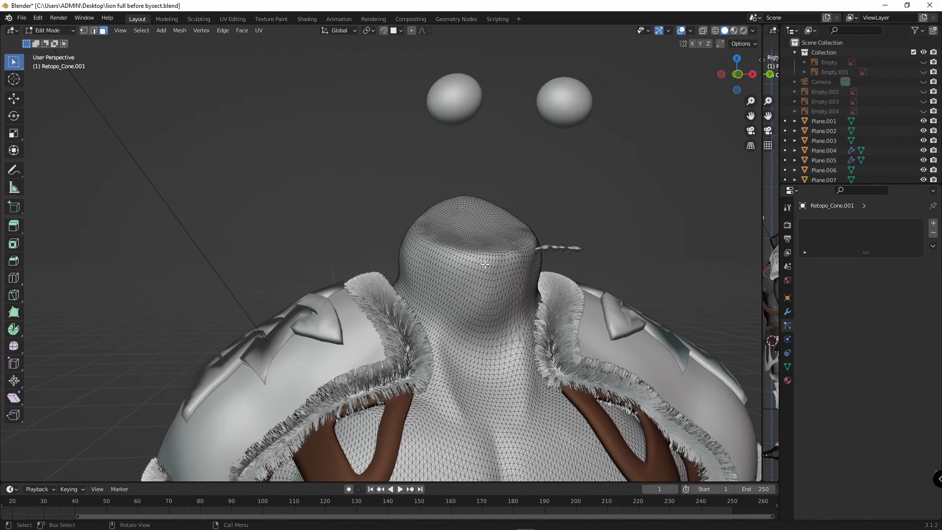
key(Tab)
Delete the old eyeballs and the leftover teeth above the neck.
click(526, 134)
key(Delete)
click(531, 251)
key(Delete)
scroll(479, 248, down, 9)
middle_drag(531, 251, 496, 290)
scroll(473, 253, up, 4)
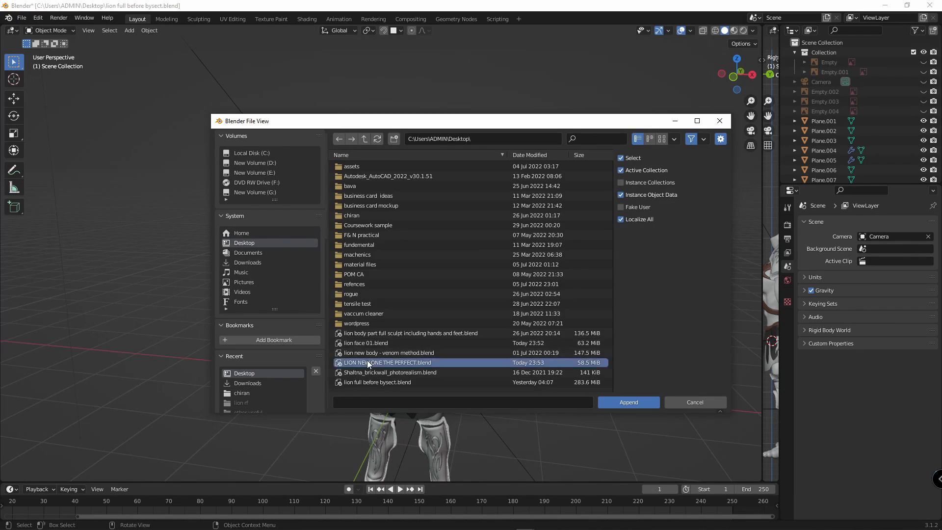
double_click(368, 364)
double_click(351, 247)
double_click(351, 247)
scroll(518, 336, down, 7)
middle_drag(517, 336, 433, 328)
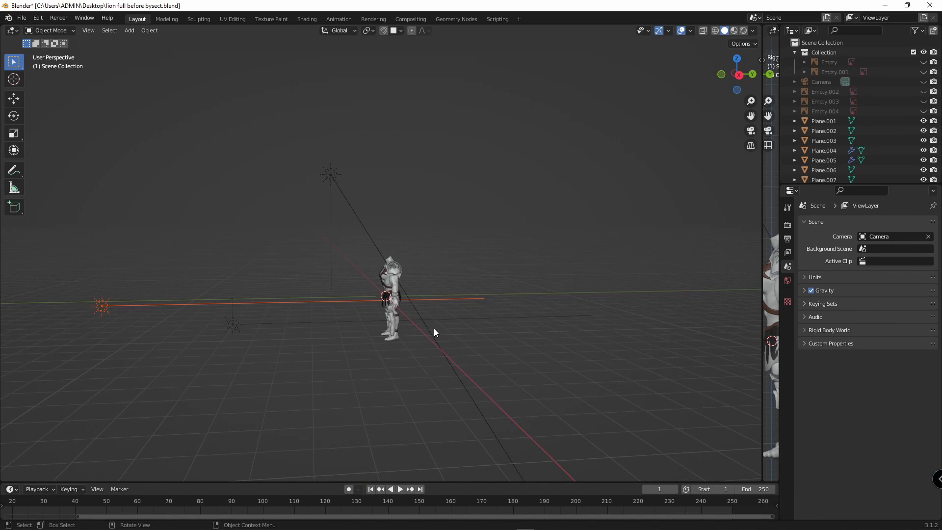
key(Delete)
Append the FACE and eyes objects from a Blender file on the Desktop into the body scene.
scroll(434, 328, up, 4)
click(22, 18)
click(48, 126)
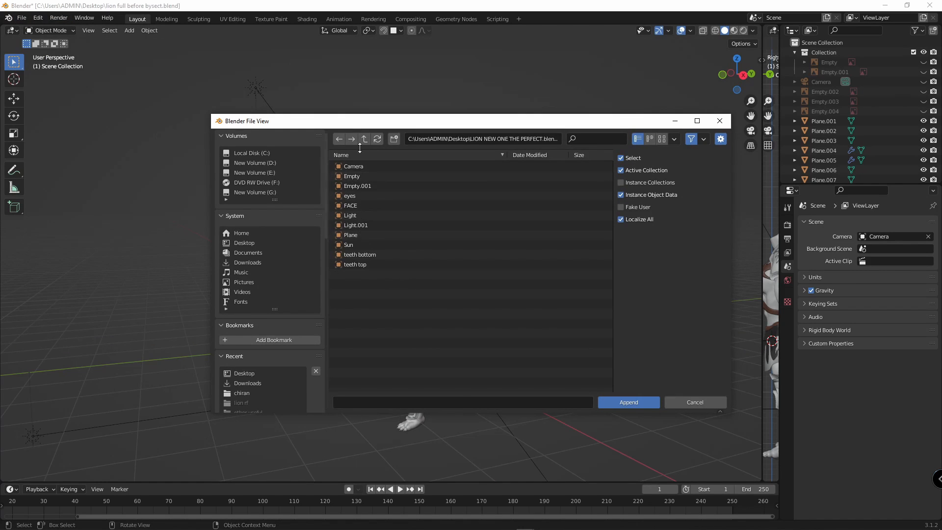
click(248, 243)
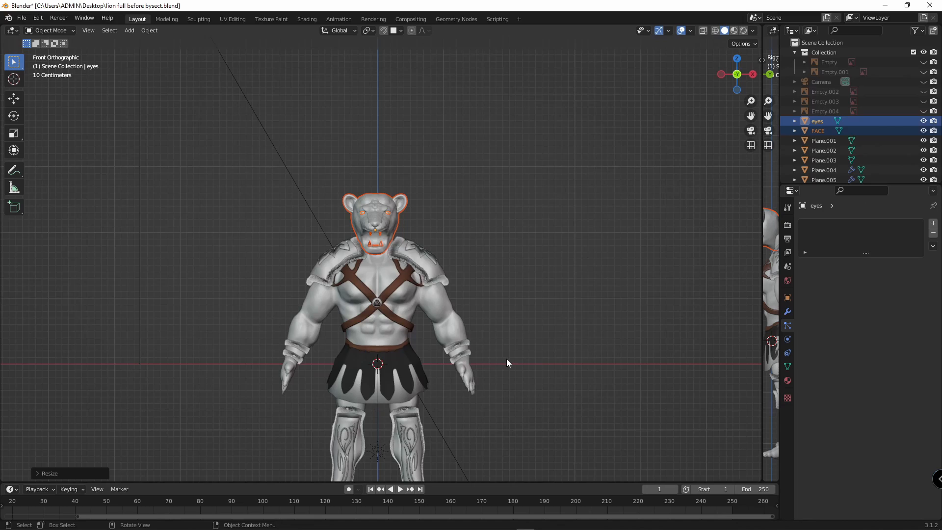
Move the FACE and eyes objects along the Y axis to seat the lion head over the body's neck.
scroll(507, 358, up, 3)
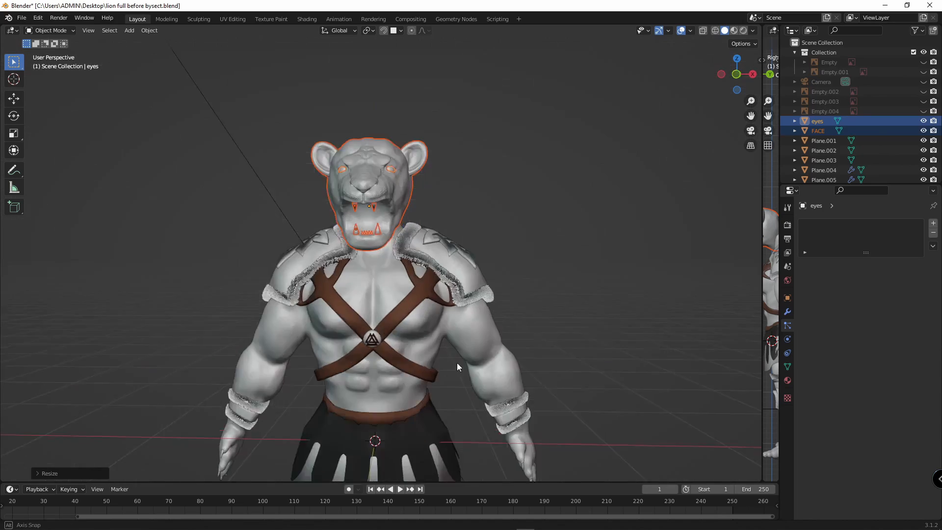
middle_drag(458, 363, 460, 384)
key(g)
key(y)
click(428, 322)
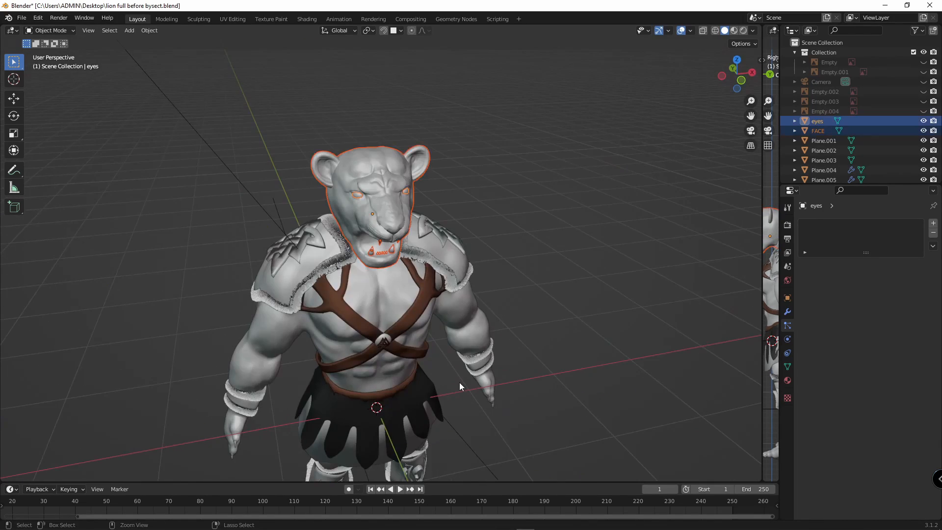
key(KP_0)
key(KP_Decimal)
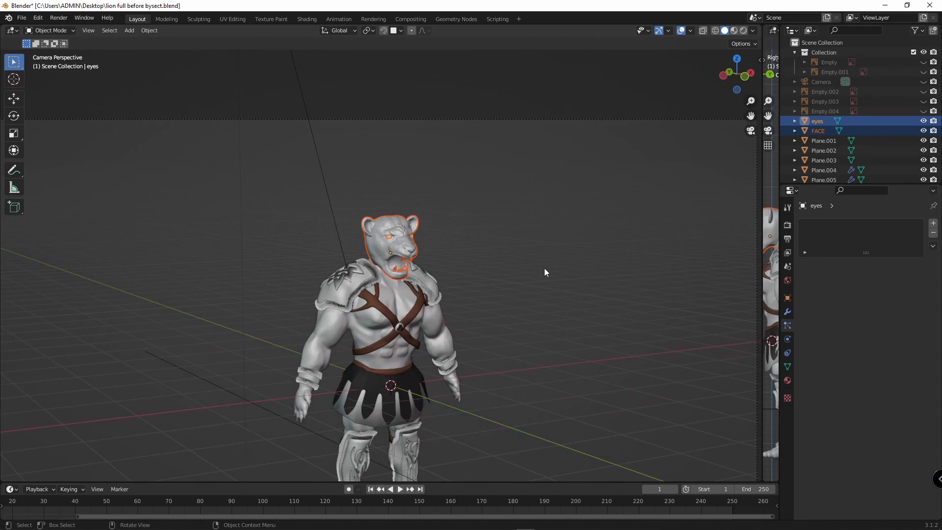
Reposition the lion head and eyes in the front view and scale them down slightly to suit the body.
key(KP_1)
key(g)
click(391, 324)
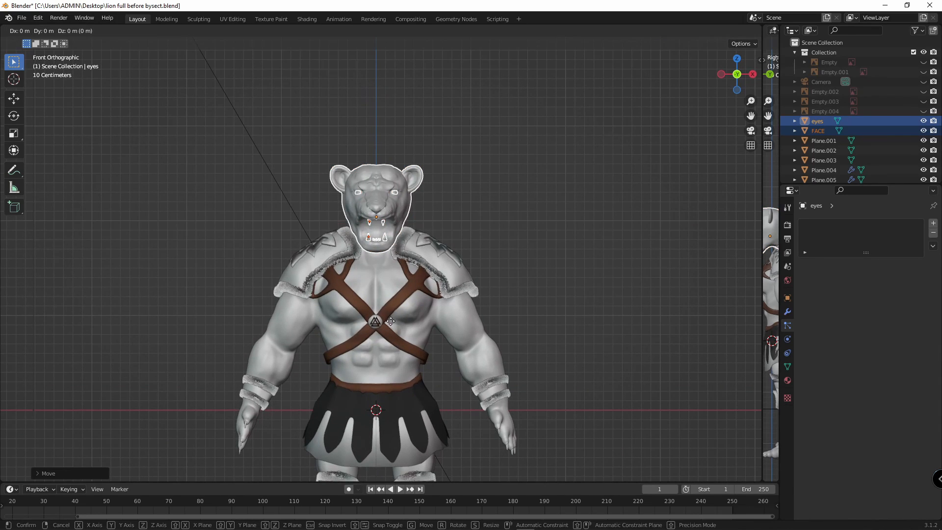
click(390, 321)
scroll(391, 321, up, 3)
key(s)
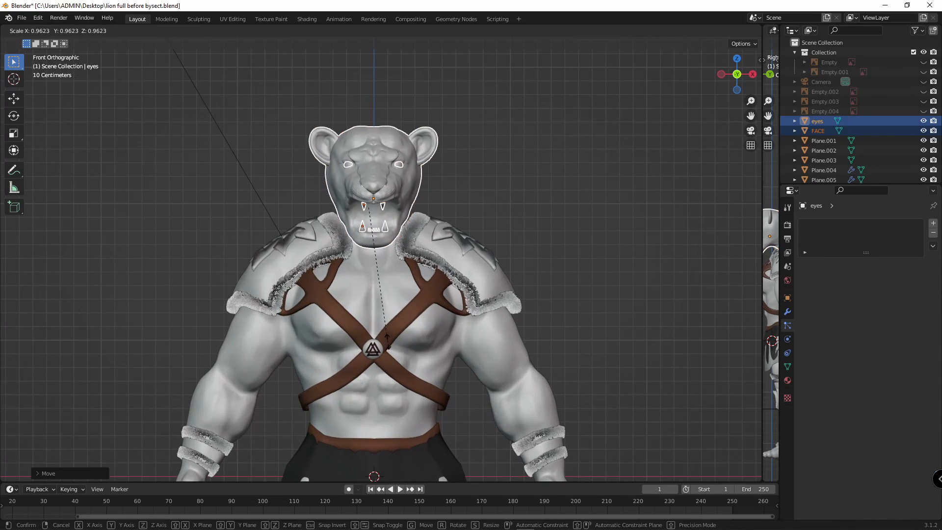
click(388, 330)
Examine the new head's fit and proportions on the body from the camera, front and side views.
key(KP_0)
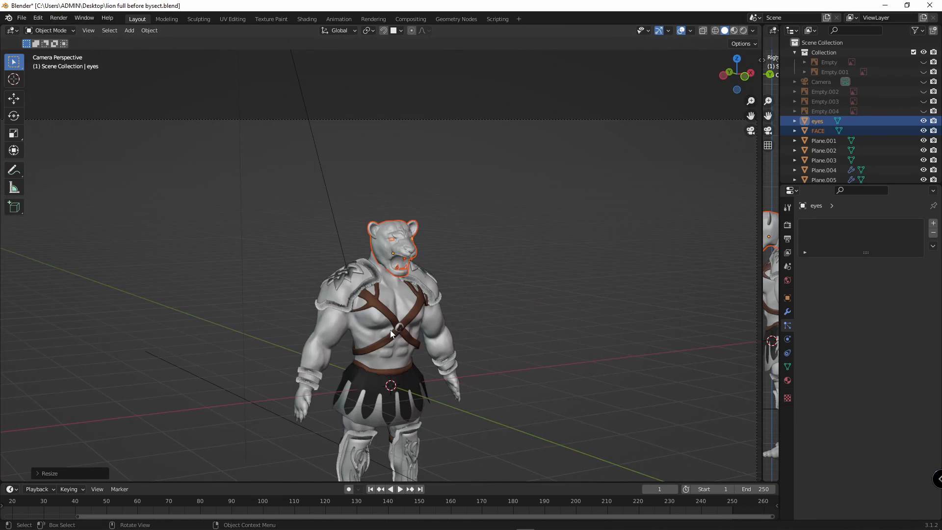
middle_drag(391, 330, 260, 354)
click(260, 355)
scroll(380, 311, up, 4)
scroll(386, 305, down, 1)
middle_drag(381, 311, 405, 316)
key(KP_1)
scroll(383, 293, down, 1)
key(KP_3)
key(KP_1)
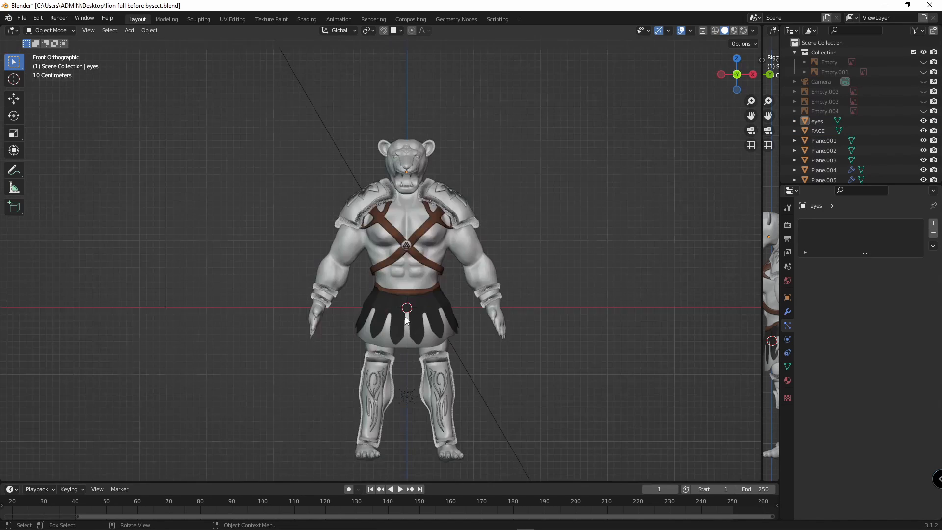
scroll(452, 224, up, 4)
click(449, 160)
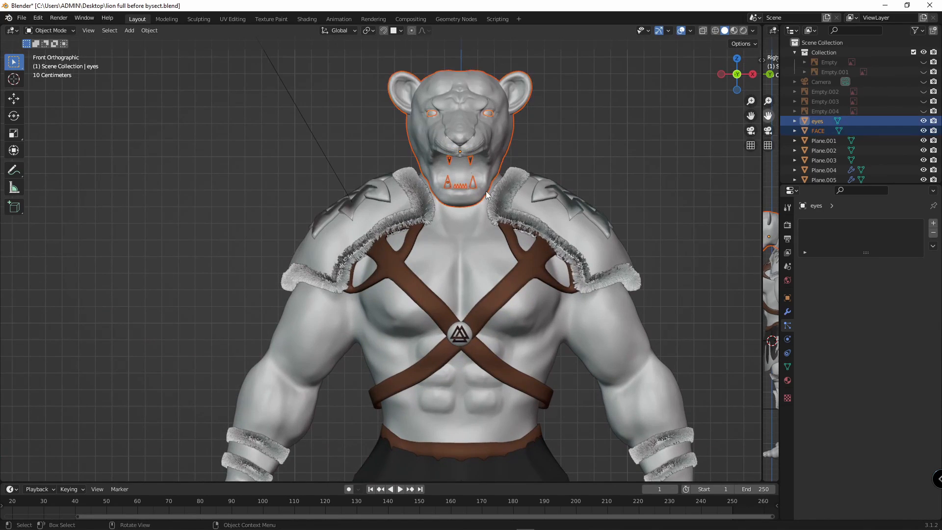
scroll(516, 203, down, 2)
Display the full armoured character through the camera in Rendered shading.
key(KP_0)
scroll(504, 264, up, 5)
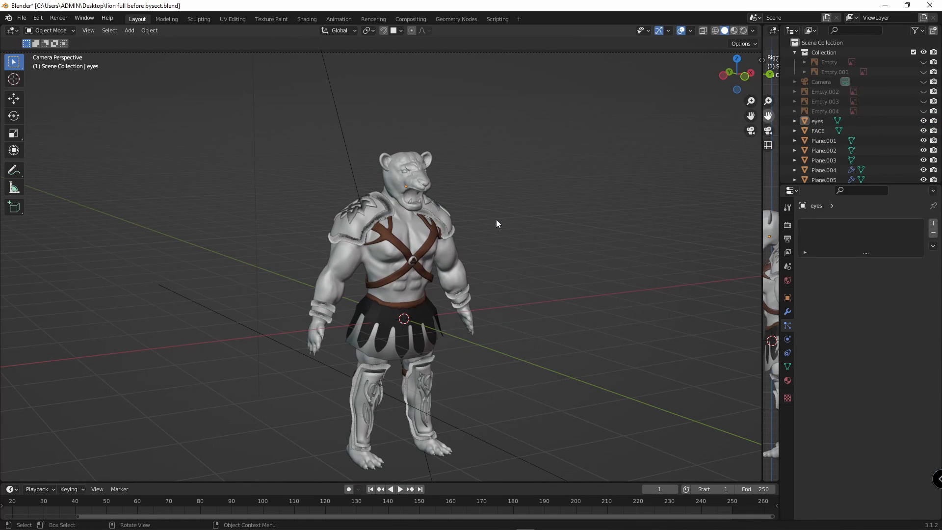
key(z)
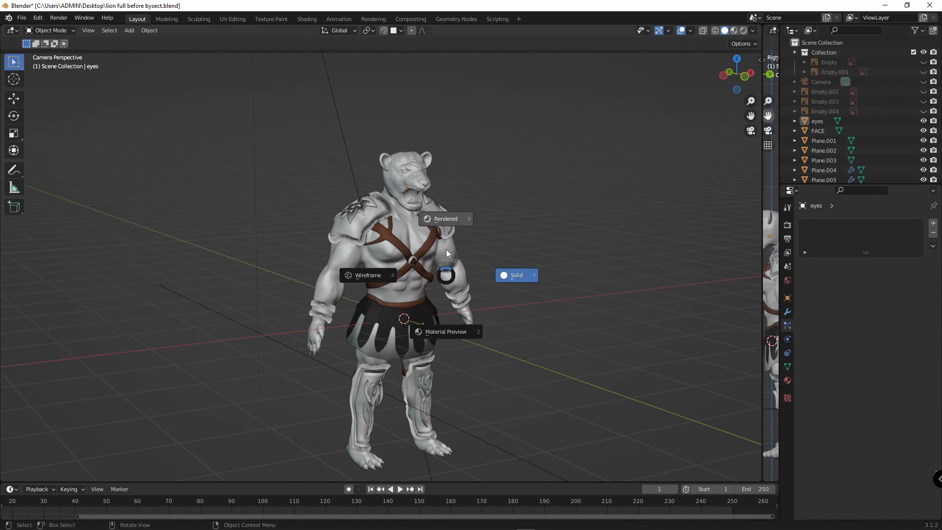
click(445, 223)
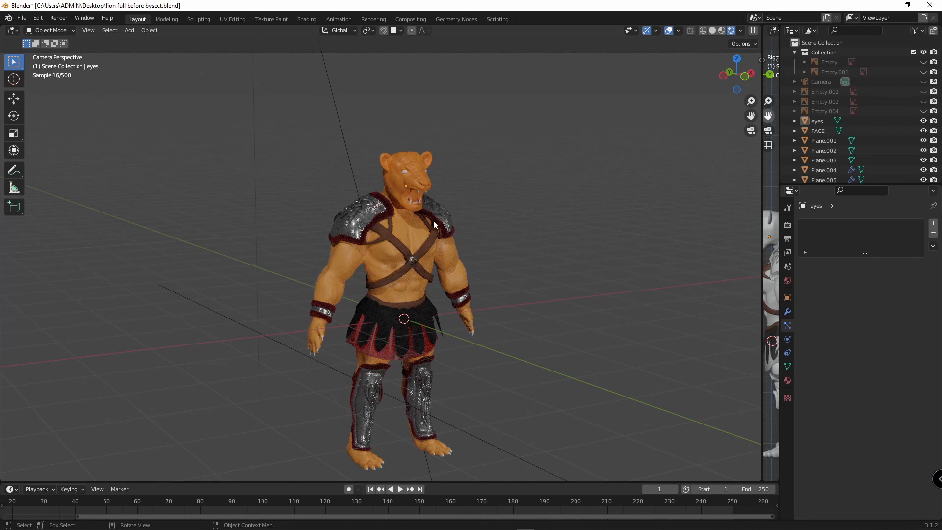